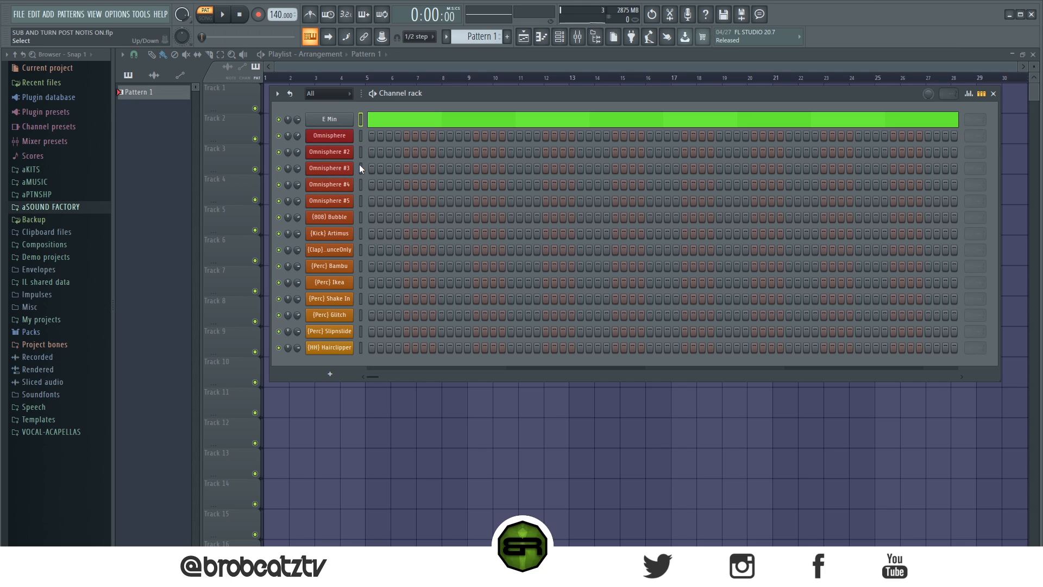
Inspect the patches loaded in the five Omnisphere channels, closing each plugin window after viewing it.
click(337, 140)
click(854, 96)
click(333, 158)
click(903, 86)
click(340, 170)
click(889, 90)
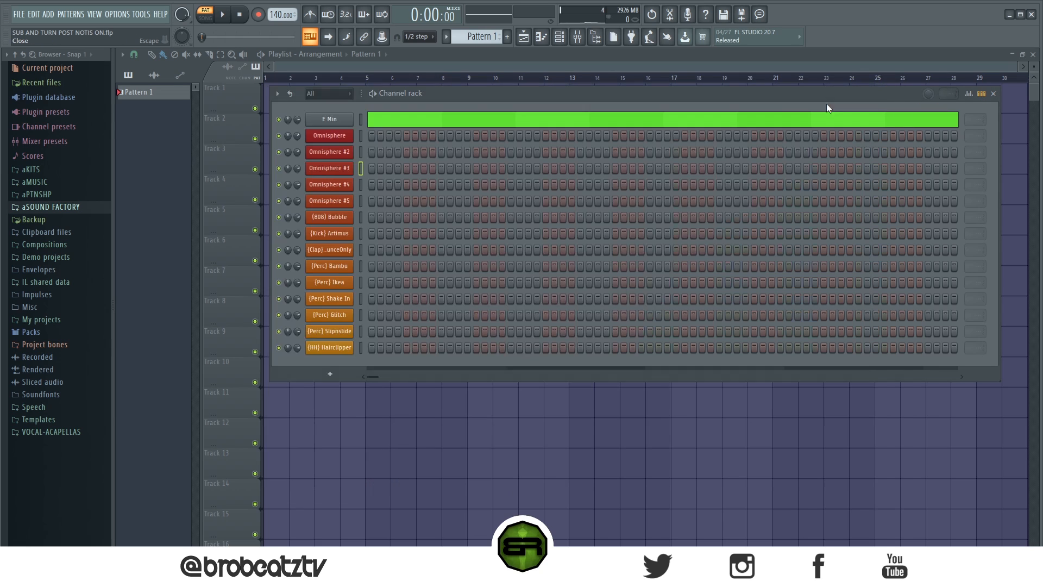
click(326, 184)
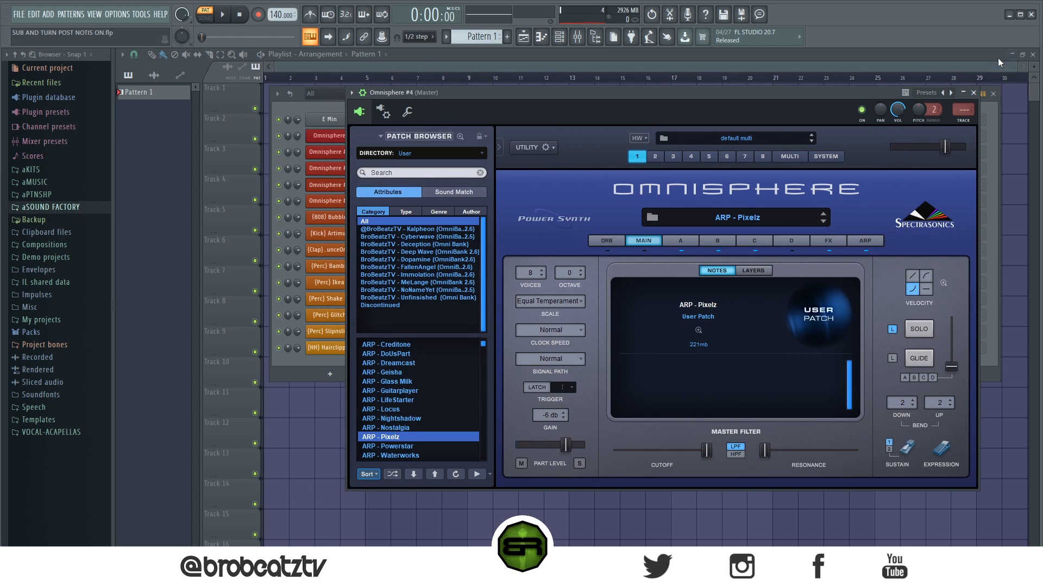
click(974, 92)
click(329, 202)
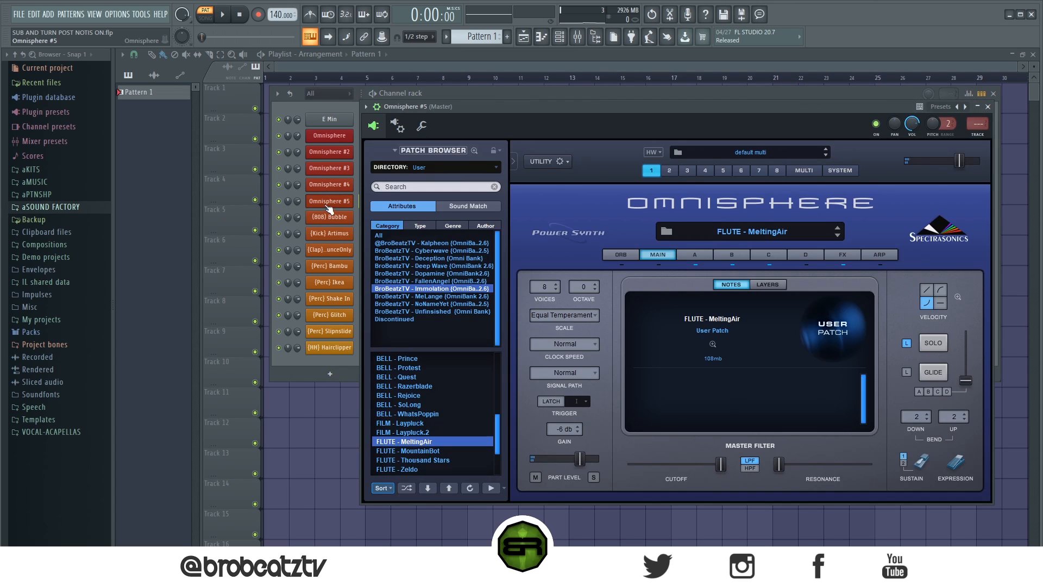
click(988, 106)
Open the piano roll of the first Omnisphere channel.
right_click(326, 151)
right_click(326, 136)
click(382, 135)
right_click(320, 133)
click(390, 138)
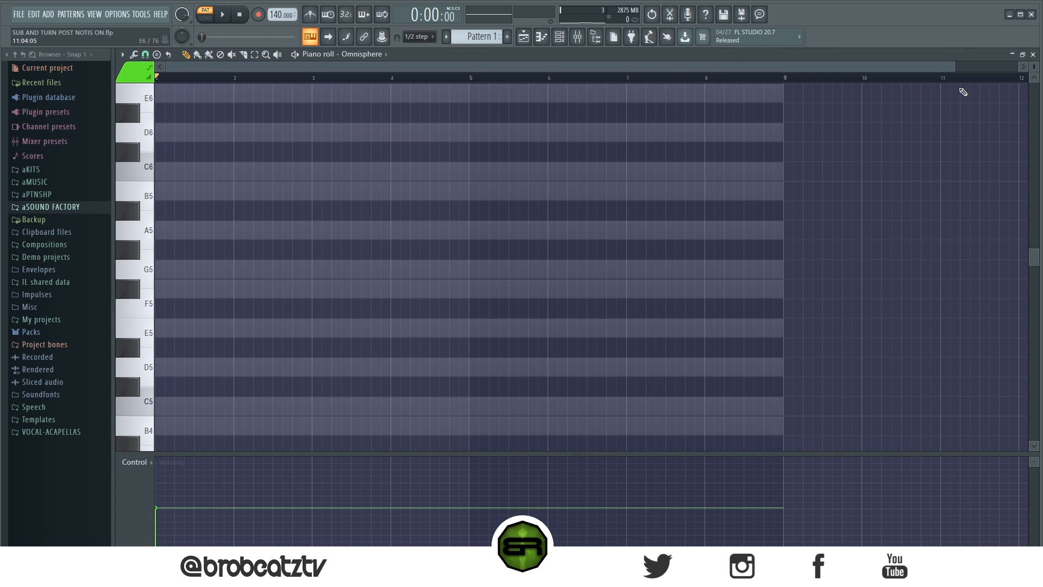
Draw an E5 note at the start of bar 1 and make it 12 steps long.
drag(956, 66, 463, 100)
drag(1034, 66, 1034, 68)
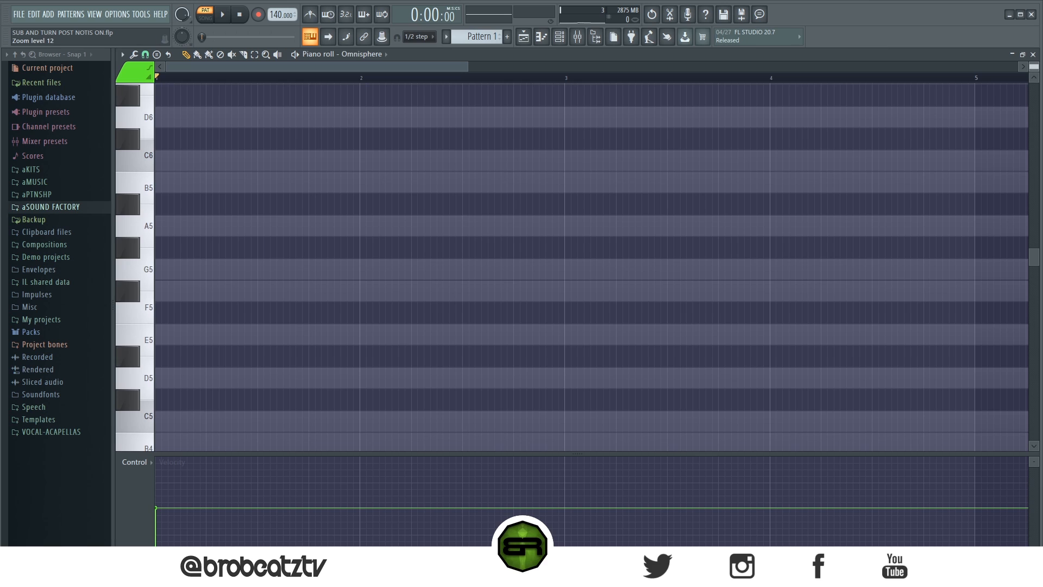
scroll(477, 238, down, 1)
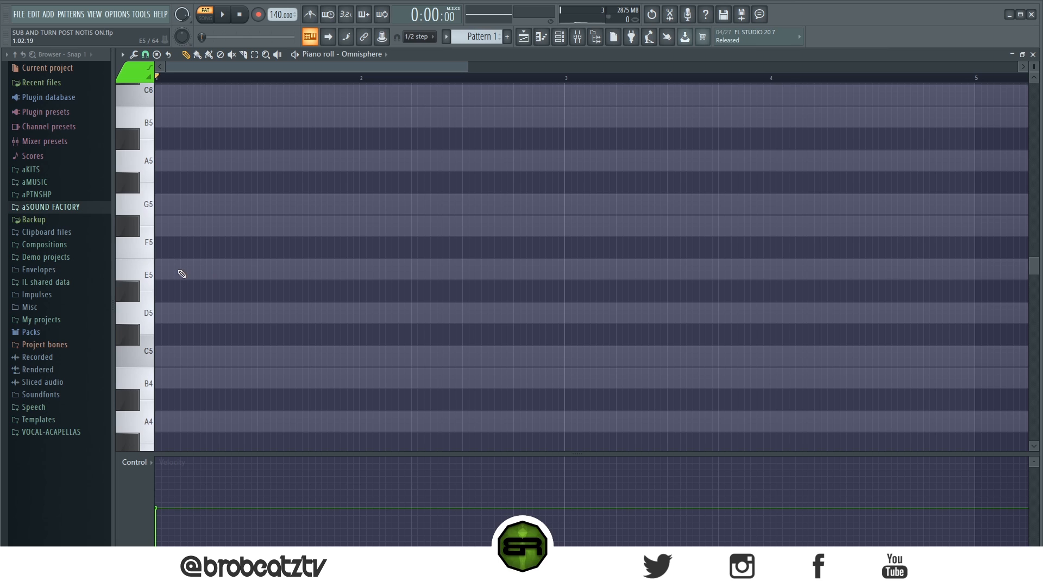
scroll(814, 215, up, 1)
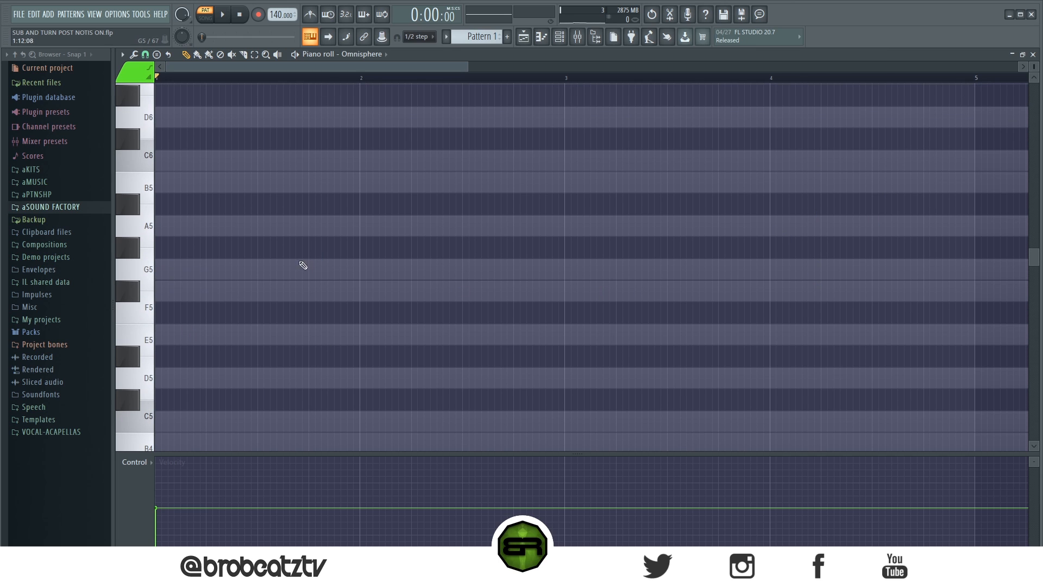
scroll(315, 351, down, 1)
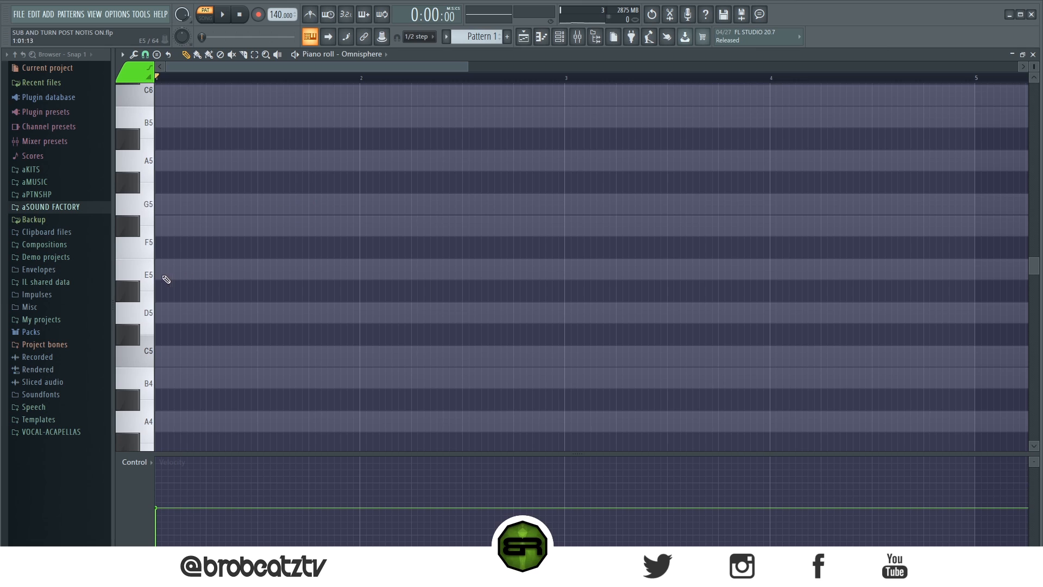
click(211, 277)
drag(714, 271, 308, 270)
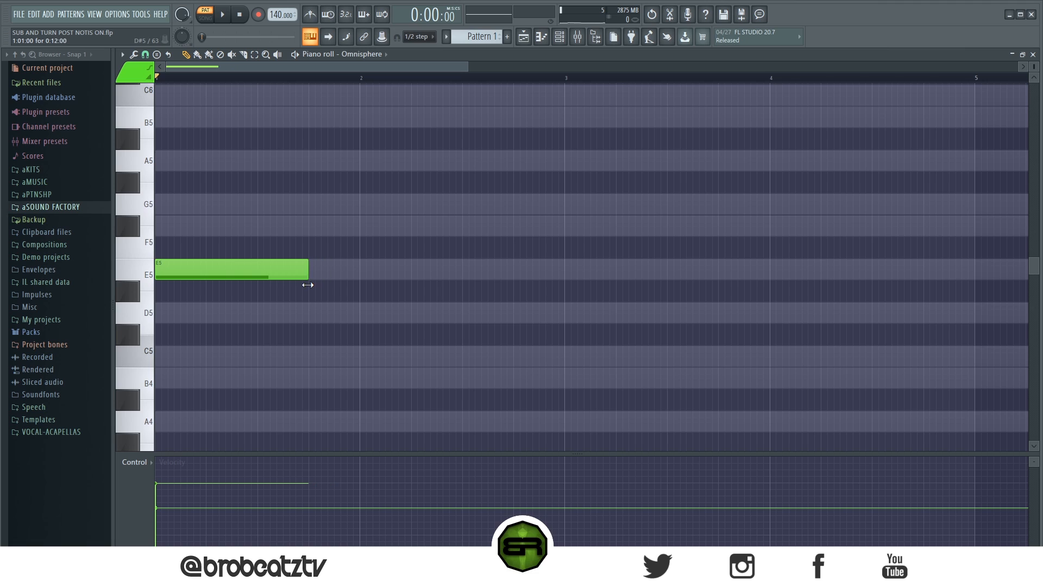
Stack G5, B5 and D6 notes of the same length above the E5 note and play back the chord.
scroll(205, 239, up, 3)
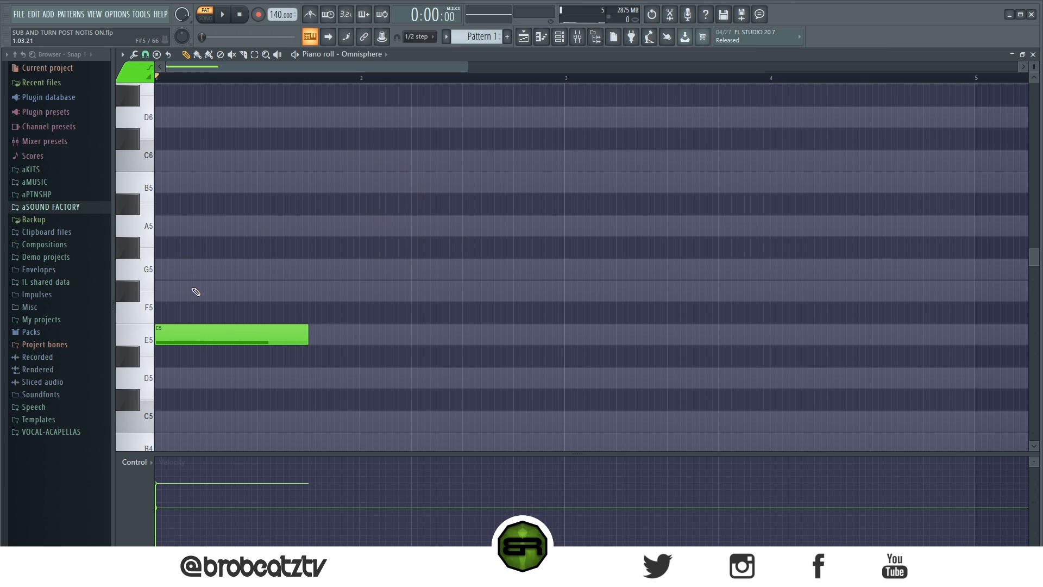
click(182, 269)
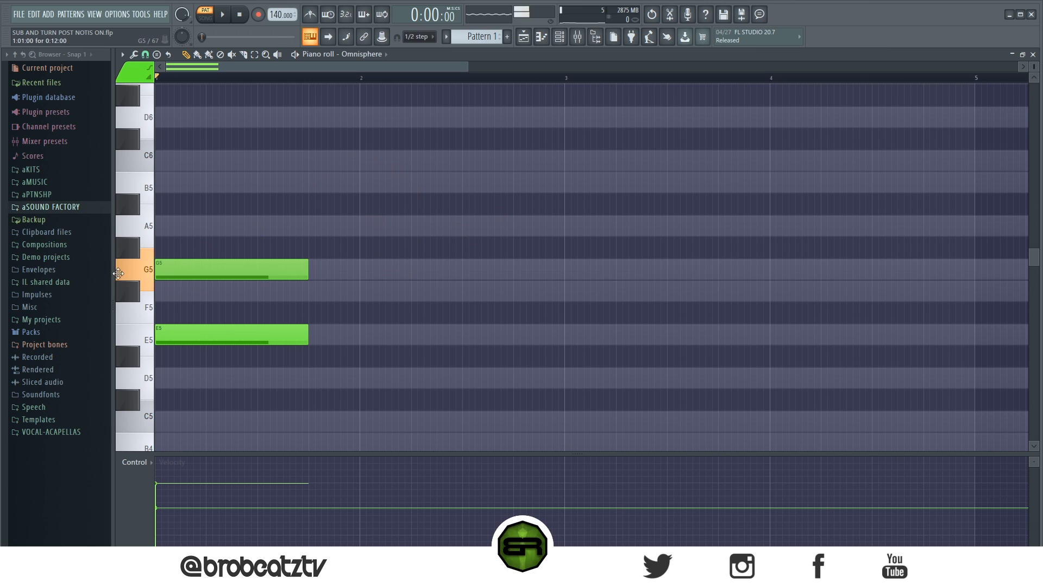
click(179, 185)
click(169, 117)
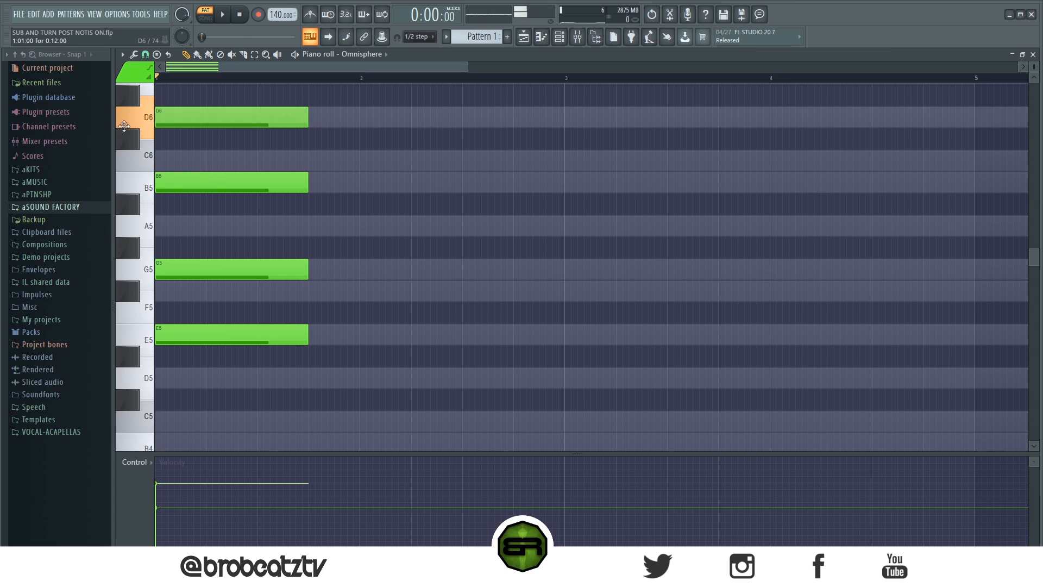
key(space)
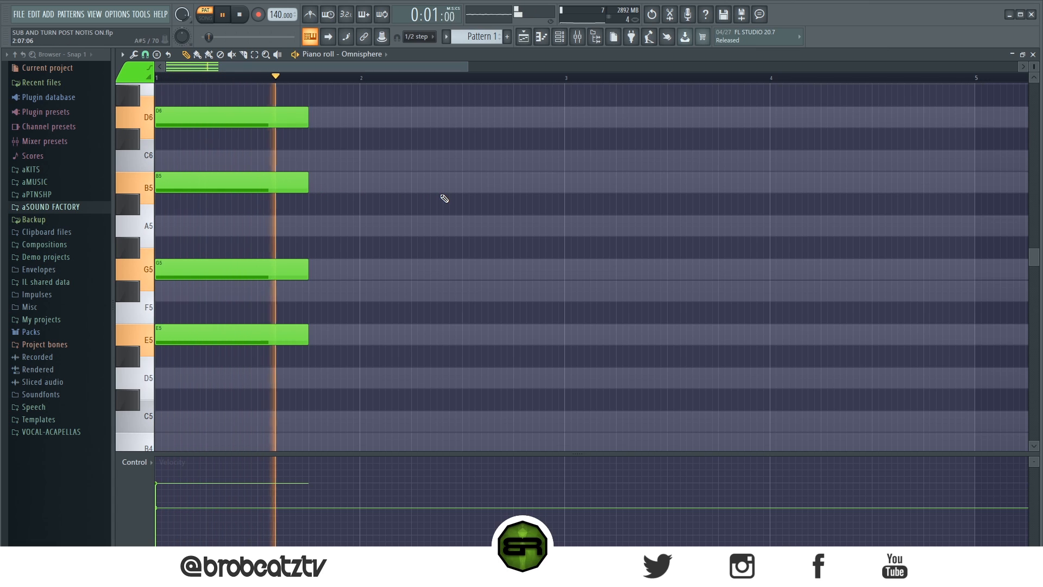
key(space)
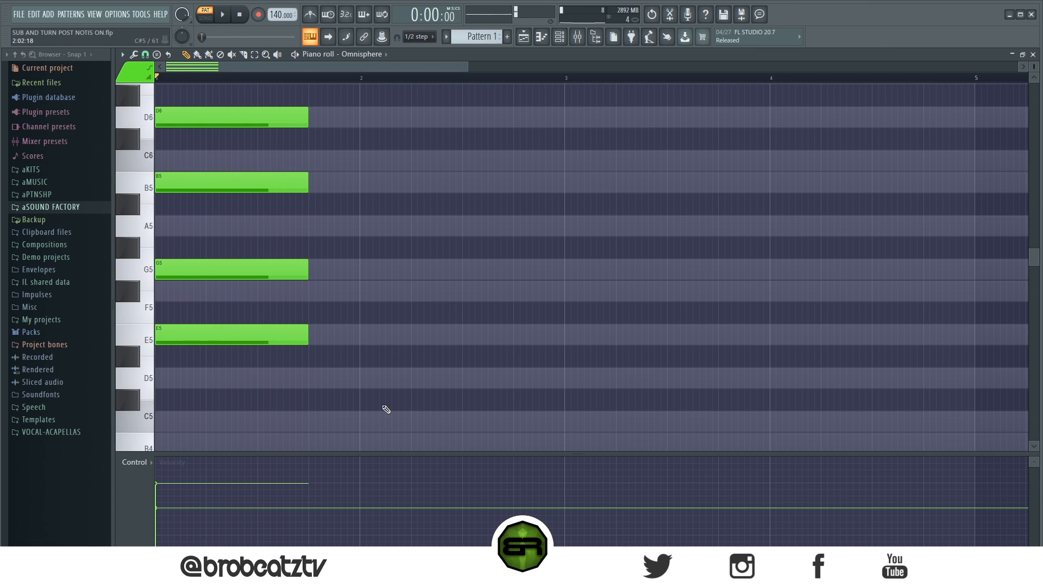
Add a second chord of D5, F#5 and A5, 12 steps long, directly after the first chord.
click(308, 383)
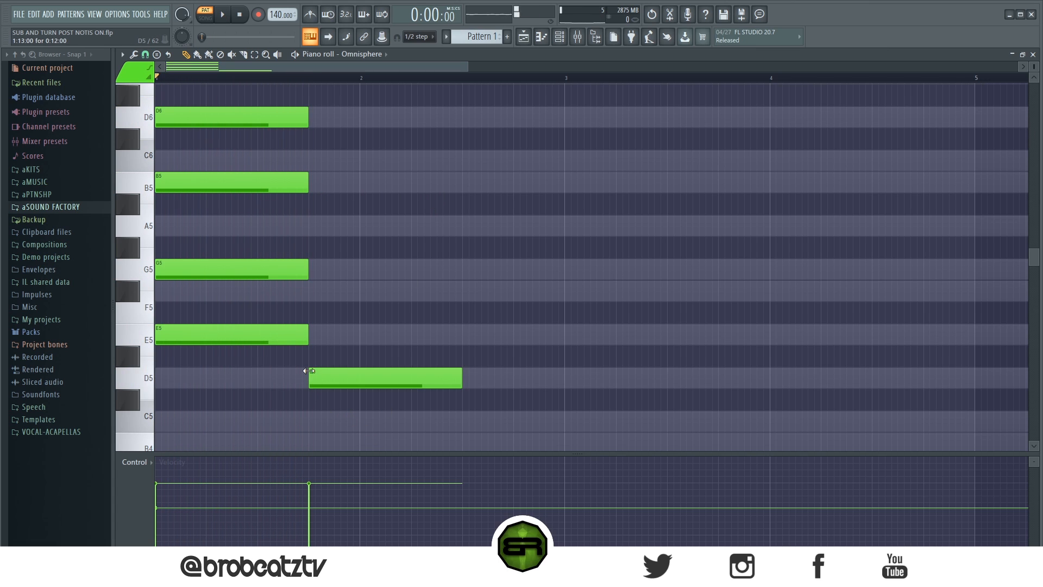
click(308, 293)
click(314, 233)
Add a third chord of C5, E5 and G5 after the second chord and lengthen it to the start of bar 5.
scroll(512, 328, down, 3)
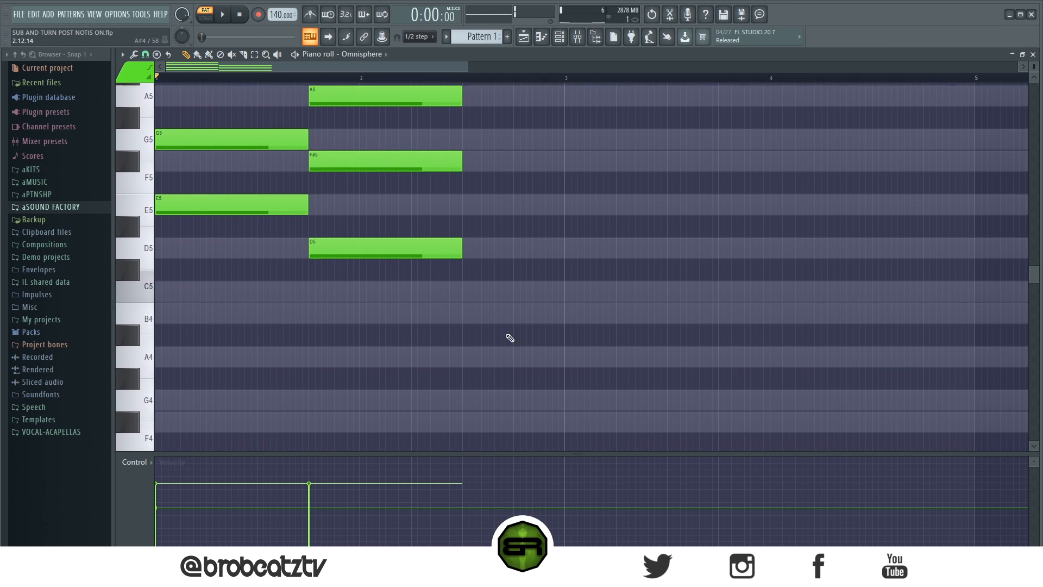
click(465, 294)
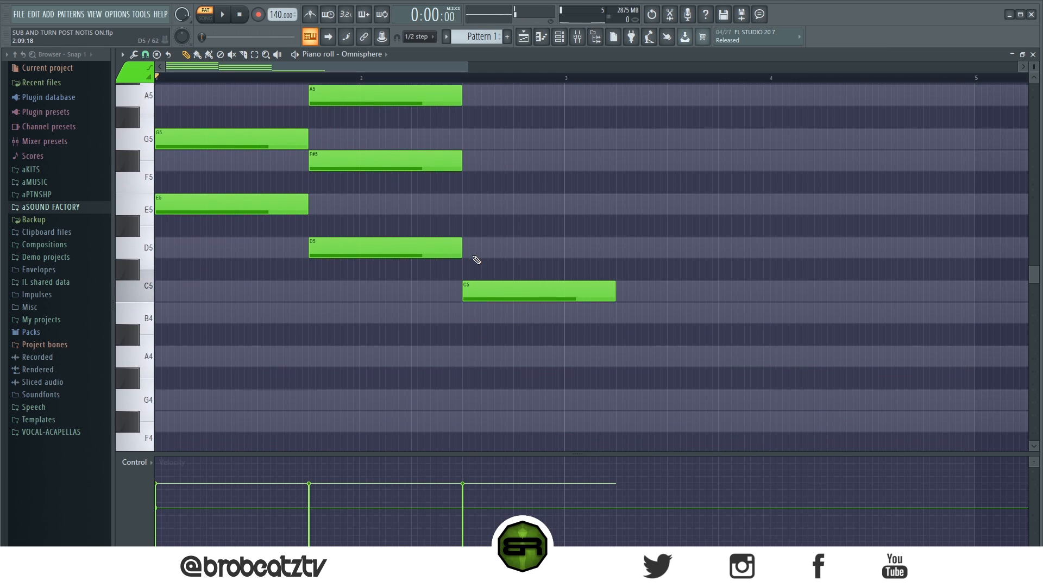
click(466, 209)
click(464, 138)
drag(589, 122, 628, 359)
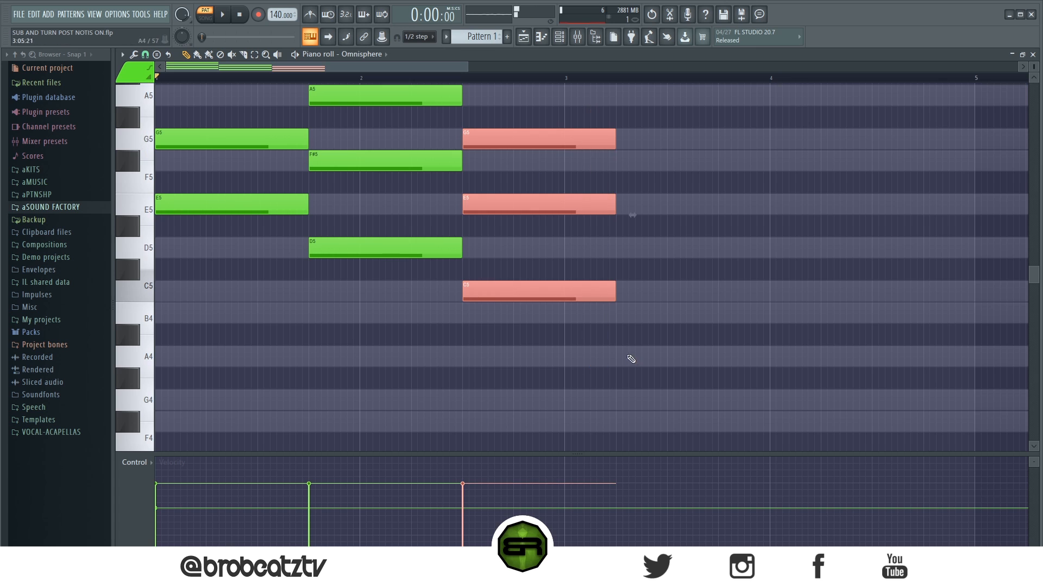
drag(611, 294, 972, 313)
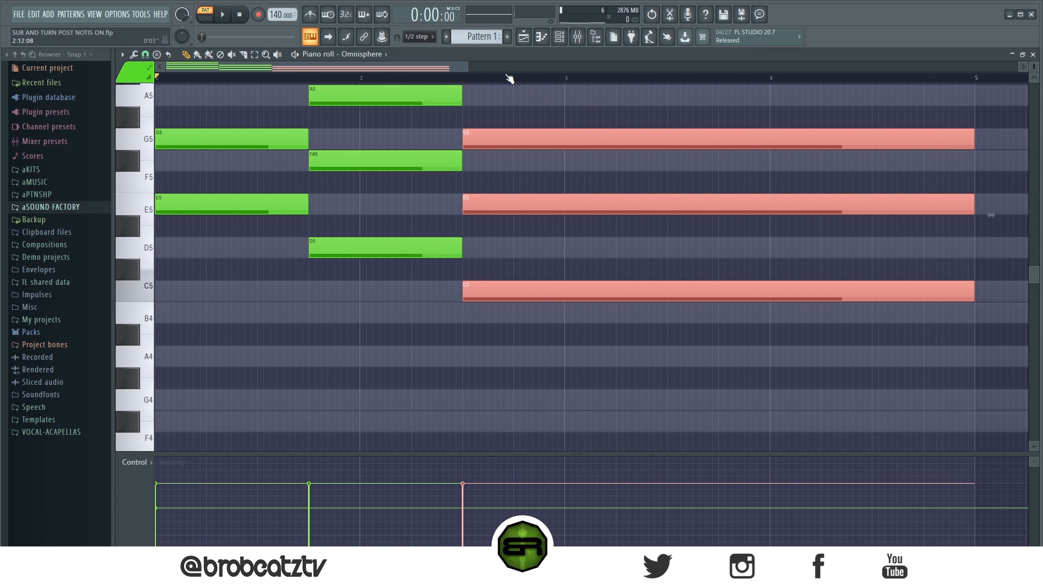
Shorten the second chord to 8 steps and extend the third chord's start back to meet it, checking the progression by playback.
key(space)
scroll(509, 136, down, 2)
scroll(508, 184, up, 3)
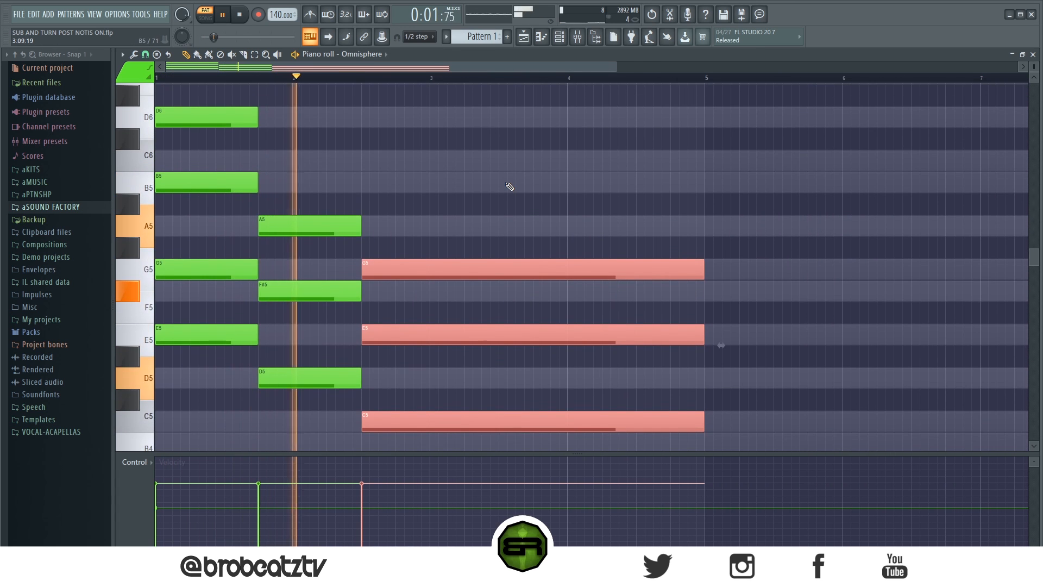
key(space)
drag(296, 186, 324, 392)
scroll(373, 426, down, 1)
drag(370, 243, 327, 416)
key(space)
click(402, 206)
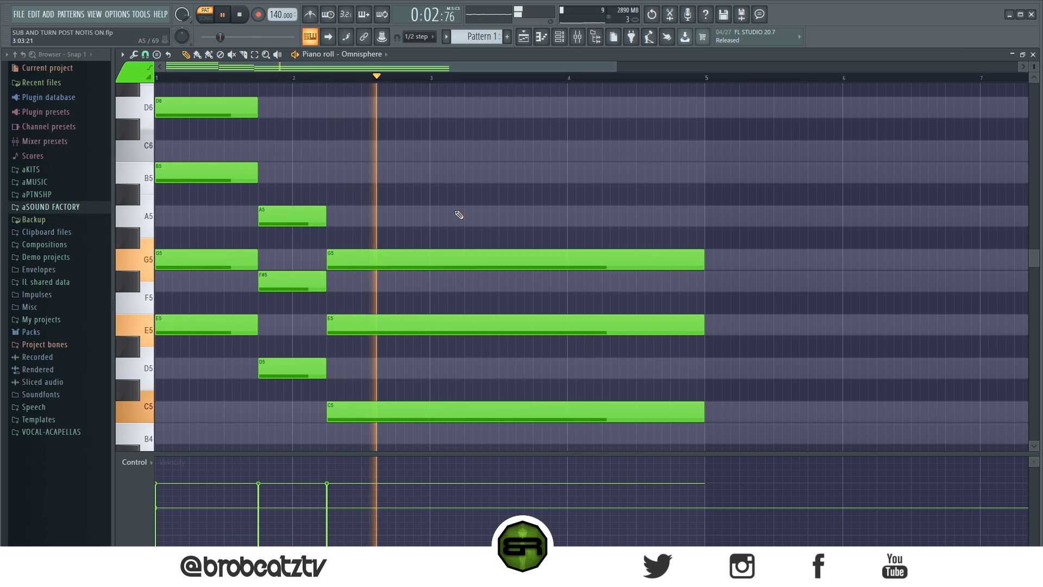
key(space)
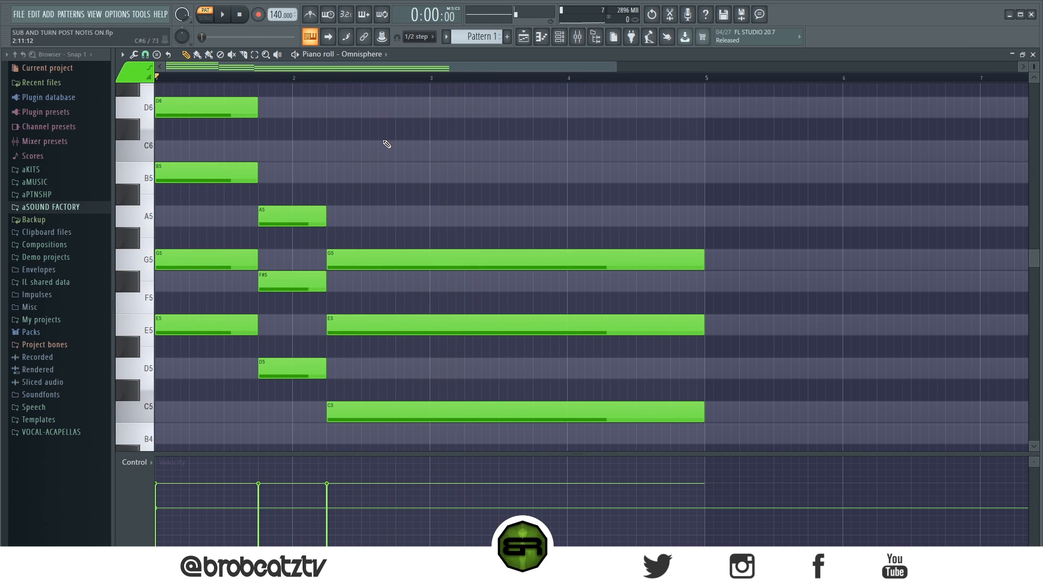
Duplicate the whole four-bar chord progression so the copy starts at bar 5.
key(ctrl+a)
drag(174, 115, 723, 119)
drag(597, 67, 805, 95)
ctrl+click(677, 197)
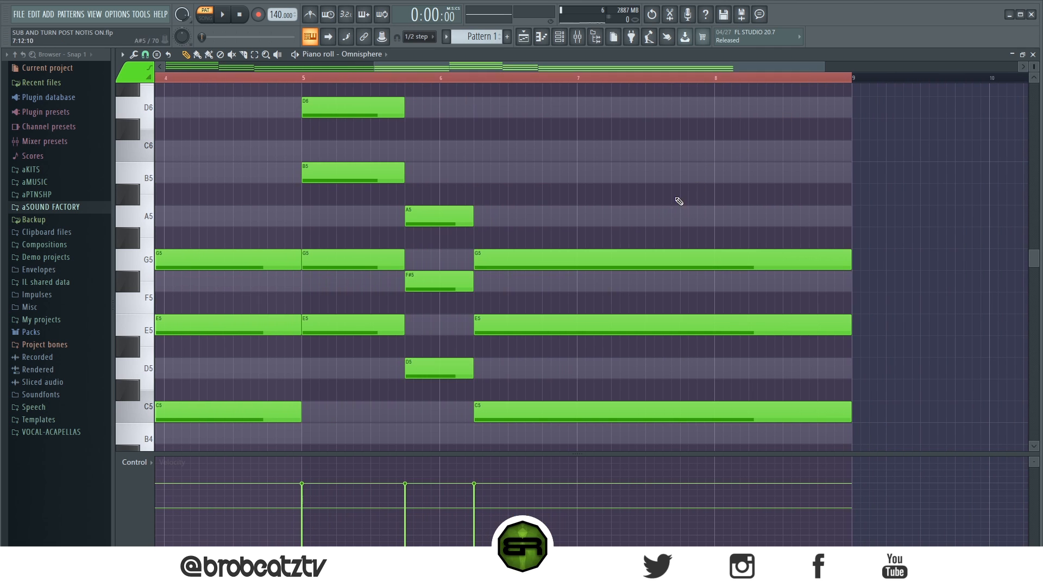
Add A5 and B5 notes to the last chord of the copied progression and play back the result.
click(483, 218)
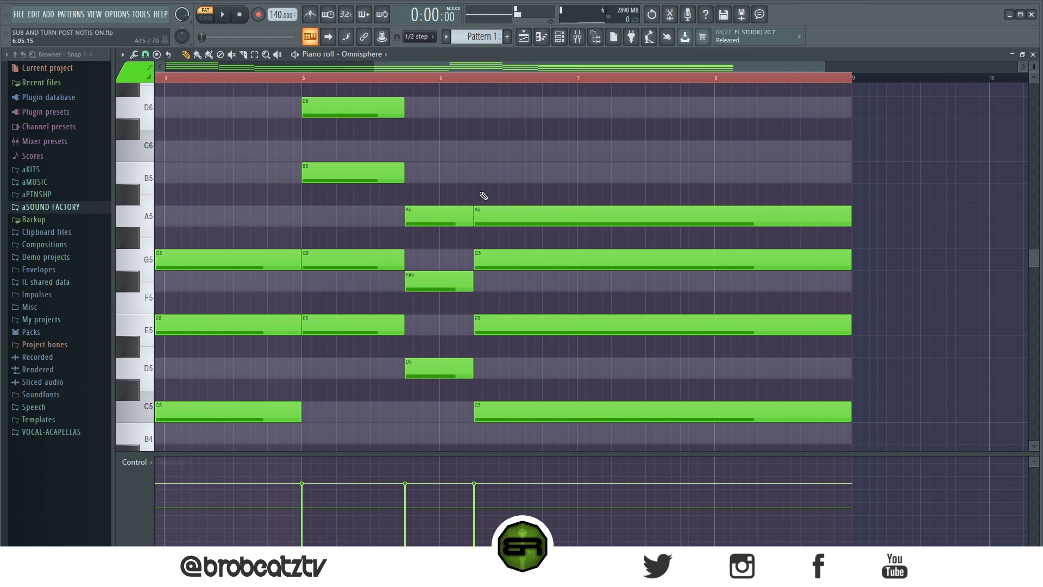
click(478, 172)
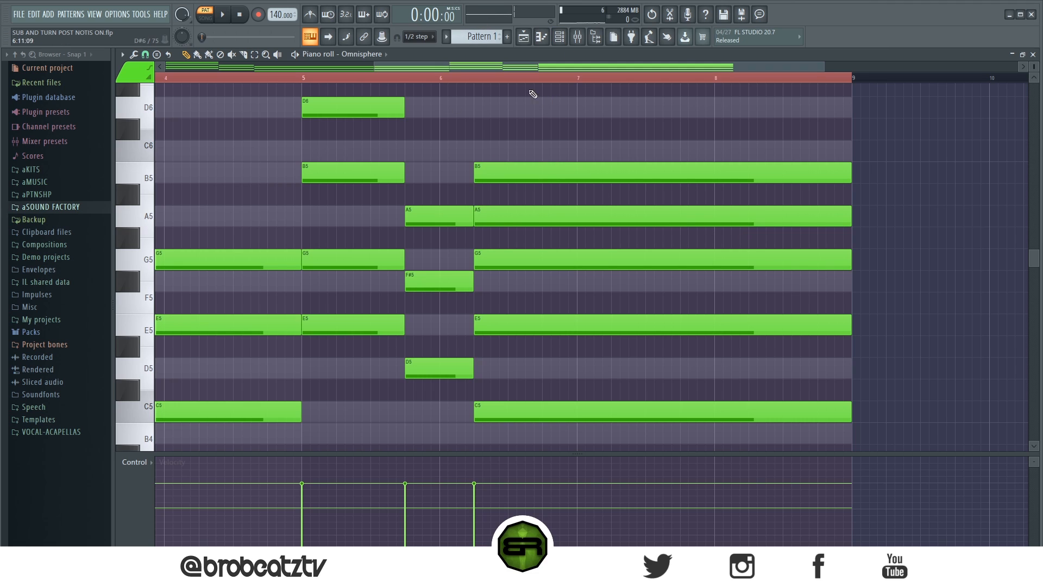
right_click(508, 220)
drag(472, 221, 851, 217)
click(543, 220)
key(space)
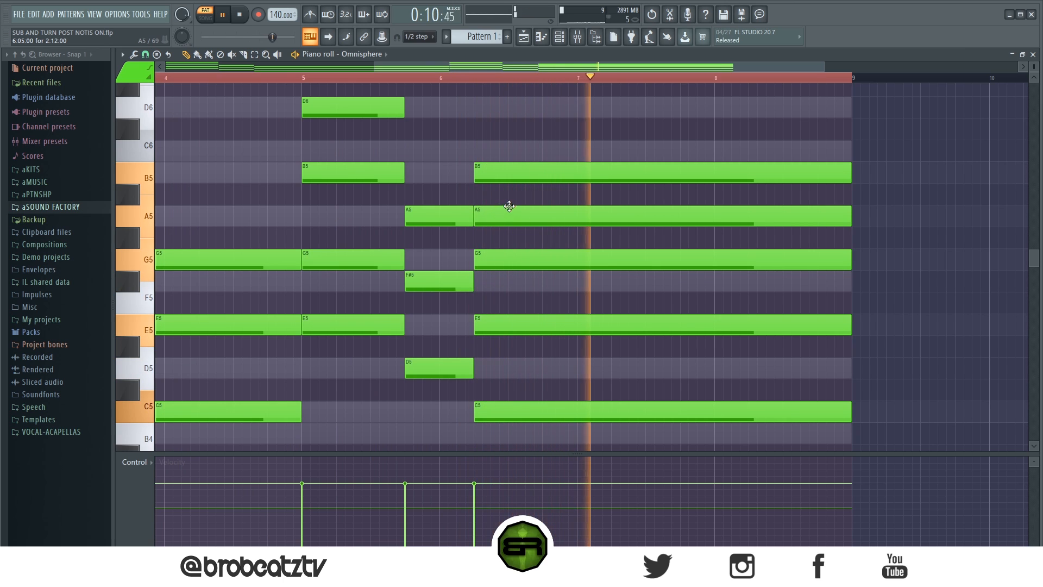
key(space)
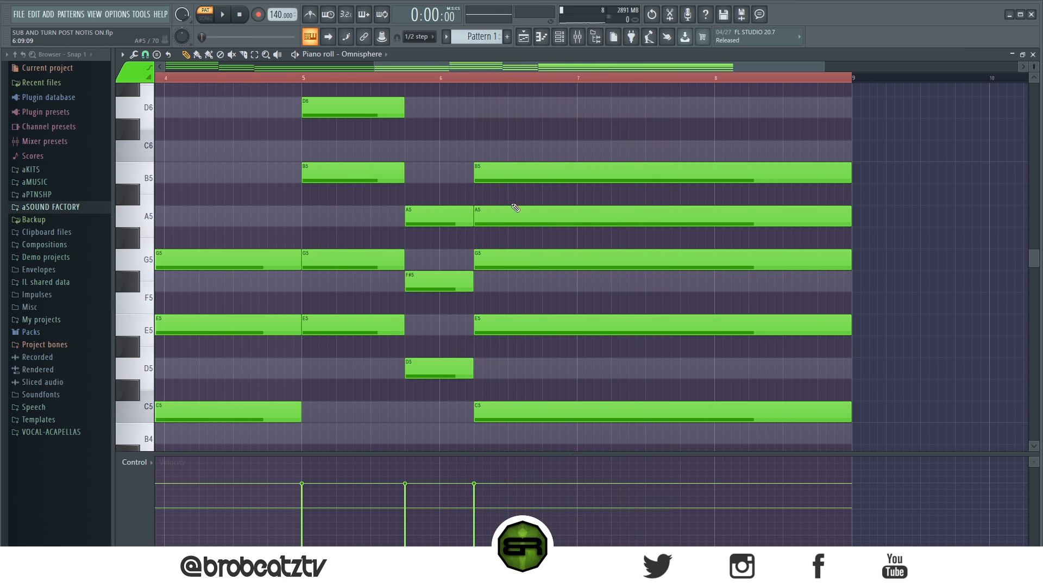
Copy the lowest note of every chord (E5, D5 and C5) down two octaves across both halves of the progression.
drag(513, 159, 723, 364)
drag(252, 201, 253, 415)
right_click(370, 363)
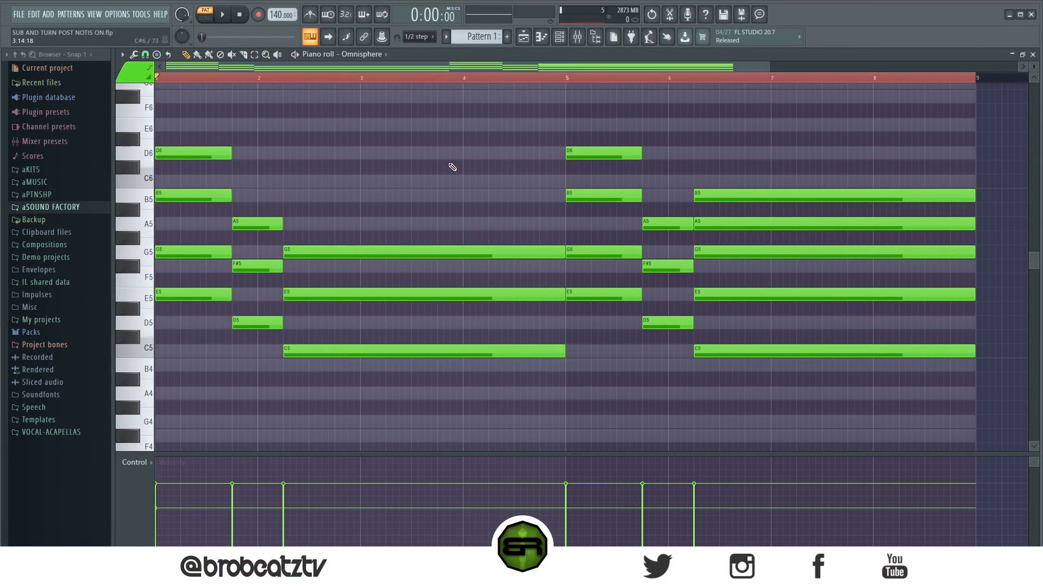
ctrl+shift+click(205, 297)
ctrl+shift+click(248, 324)
ctrl+shift+click(337, 351)
ctrl+shift+click(601, 295)
ctrl+shift+click(668, 324)
ctrl+shift+click(731, 351)
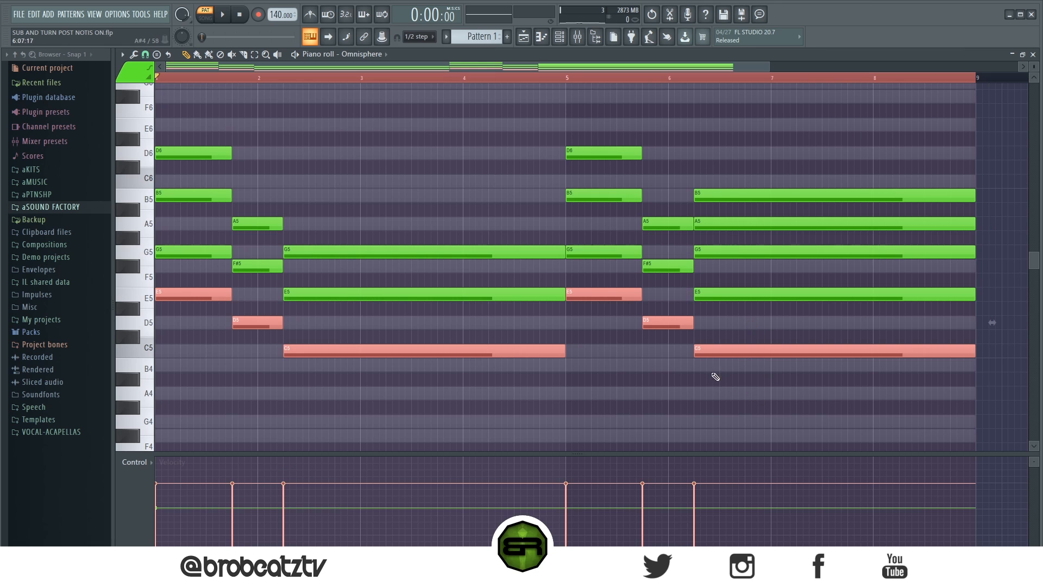
mouse_move(201, 298)
mouse_down()
mouse_move(276, 299)
mouse_move(177, 298)
mouse_move(290, 298)
mouse_move(165, 296)
mouse_up()
key(ctrl+Down)
key(ctrl+Down)
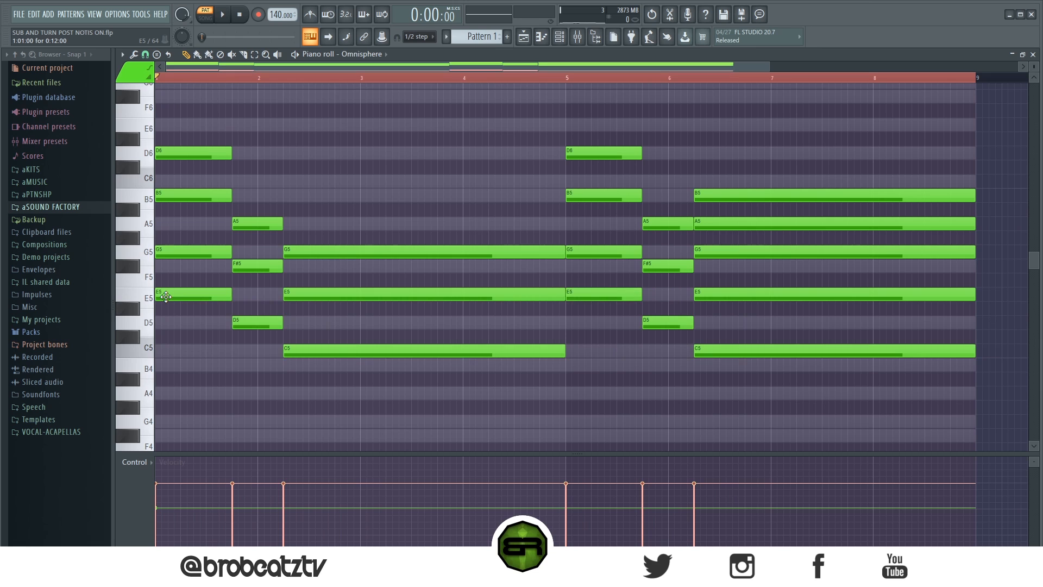
scroll(320, 374, down, 7)
scroll(325, 370, up, 3)
click(161, 223)
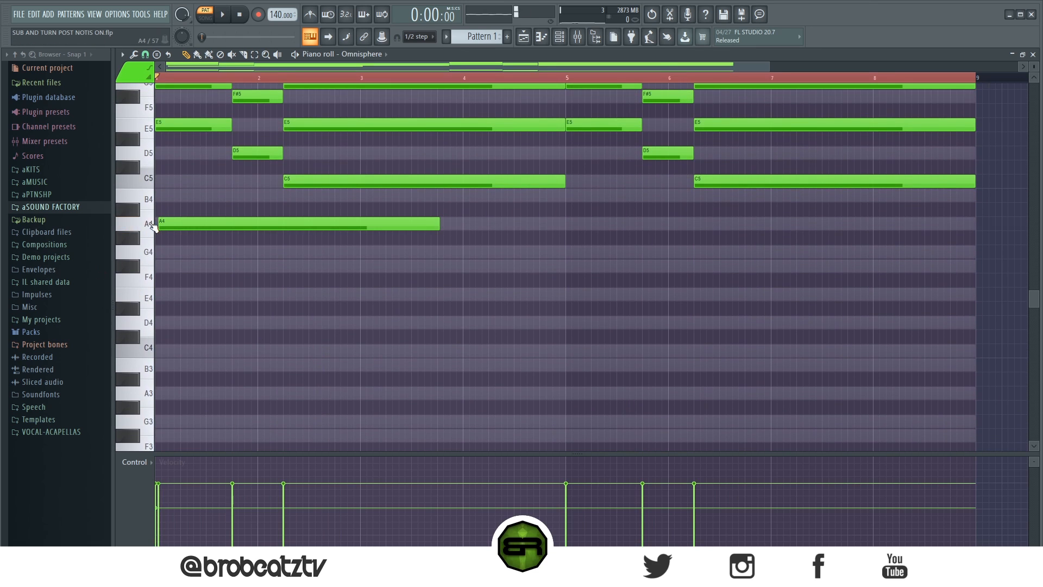
click(151, 366)
right_click(182, 223)
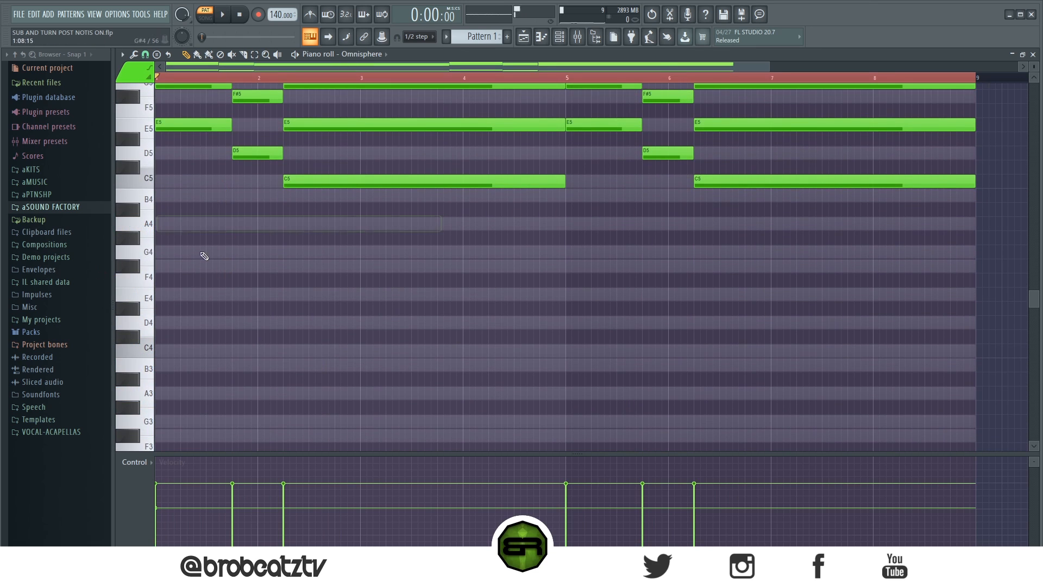
Move all the bass root notes (E3, D3 and C3) in both halves of the progression up one octave.
scroll(256, 272, down, 3)
scroll(155, 187, up, 3)
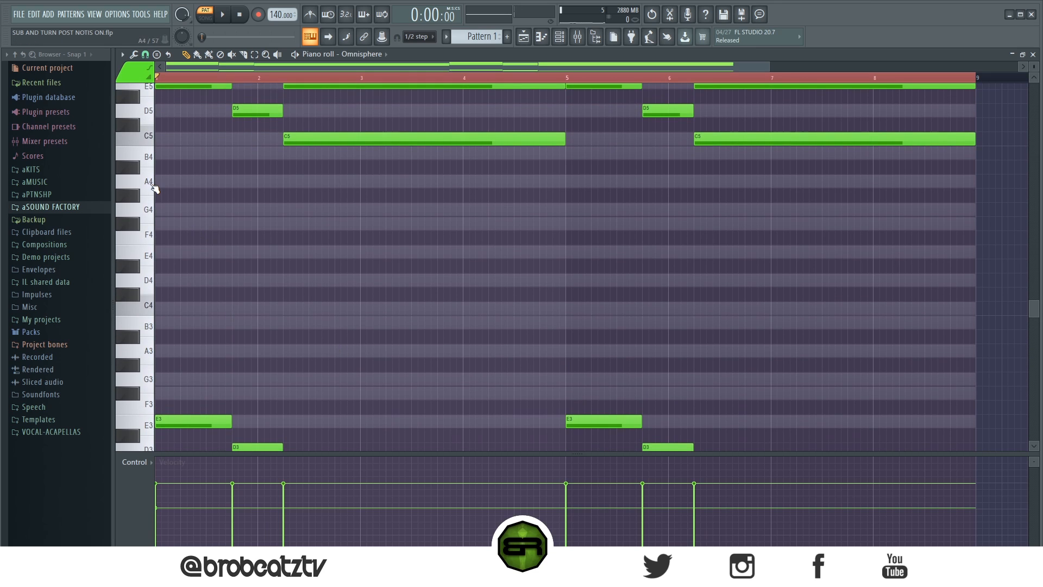
scroll(582, 281, down, 3)
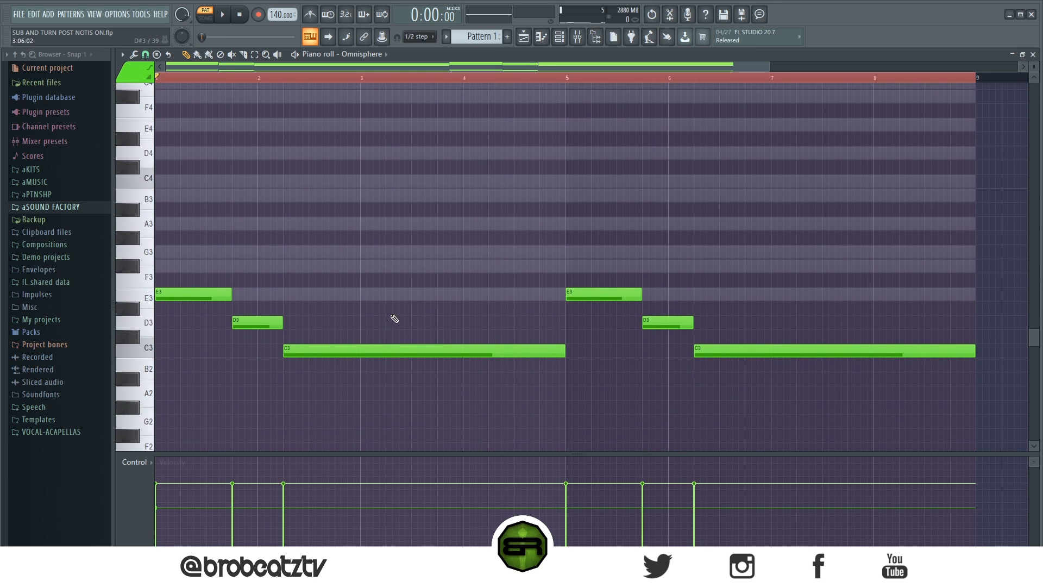
scroll(367, 344, up, 4)
scroll(368, 345, down, 4)
mouse_move(806, 274)
mouse_down()
mouse_move(561, 327)
mouse_move(152, 369)
mouse_up()
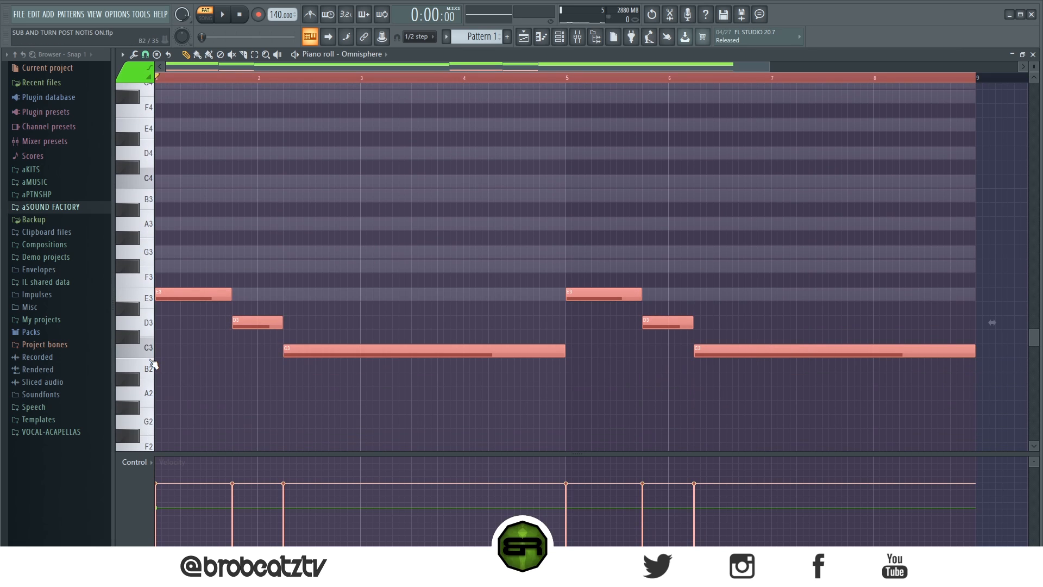
key(ctrl+Up)
scroll(370, 335, up, 6)
click(367, 309)
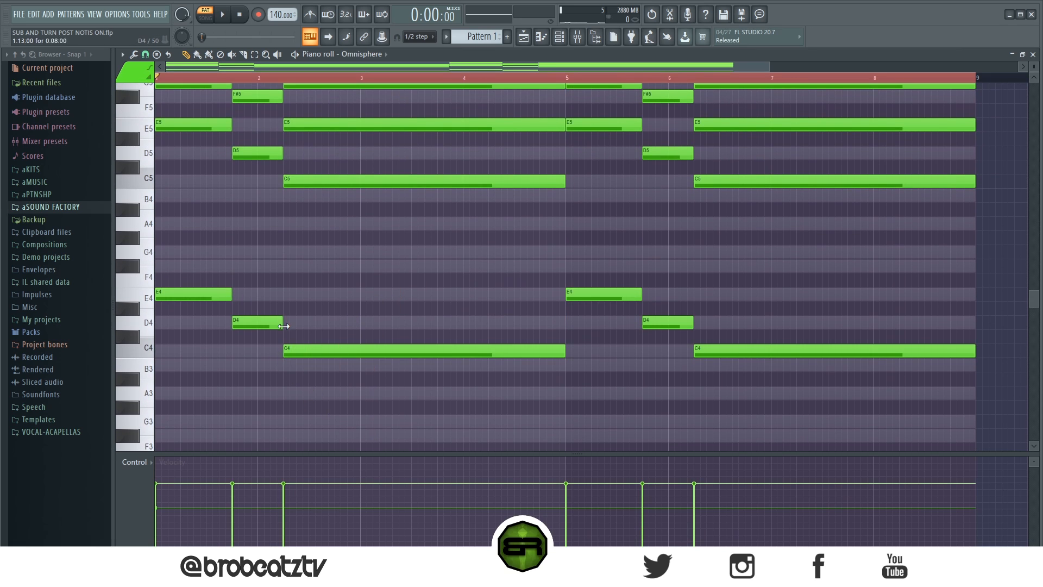
Replace the C4 bass note under the first half's third chord with an equally long A3, trying E4 and G4 as well.
click(299, 297)
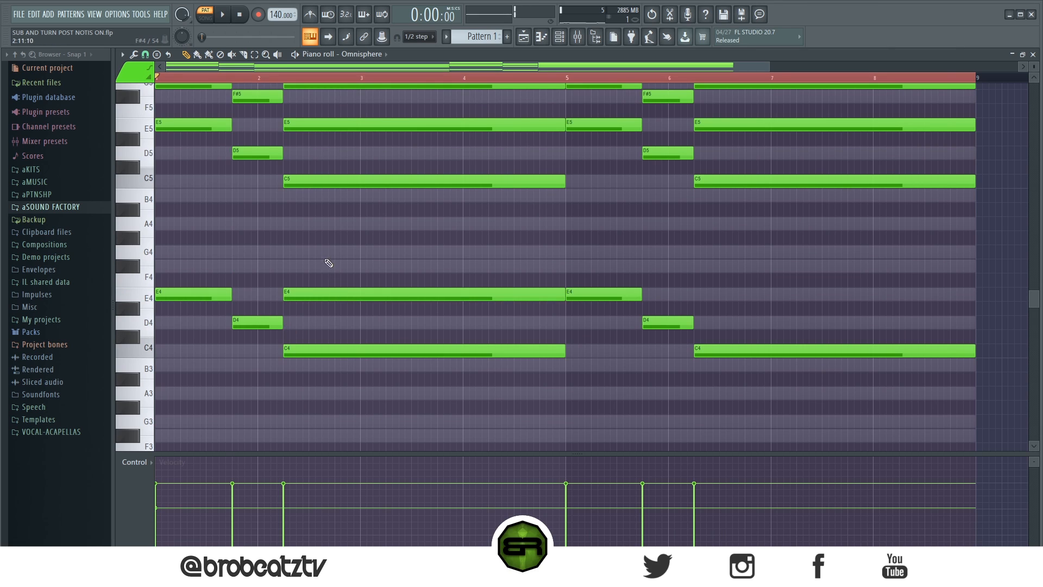
click(285, 250)
drag(268, 233, 305, 261)
click(312, 332)
click(289, 393)
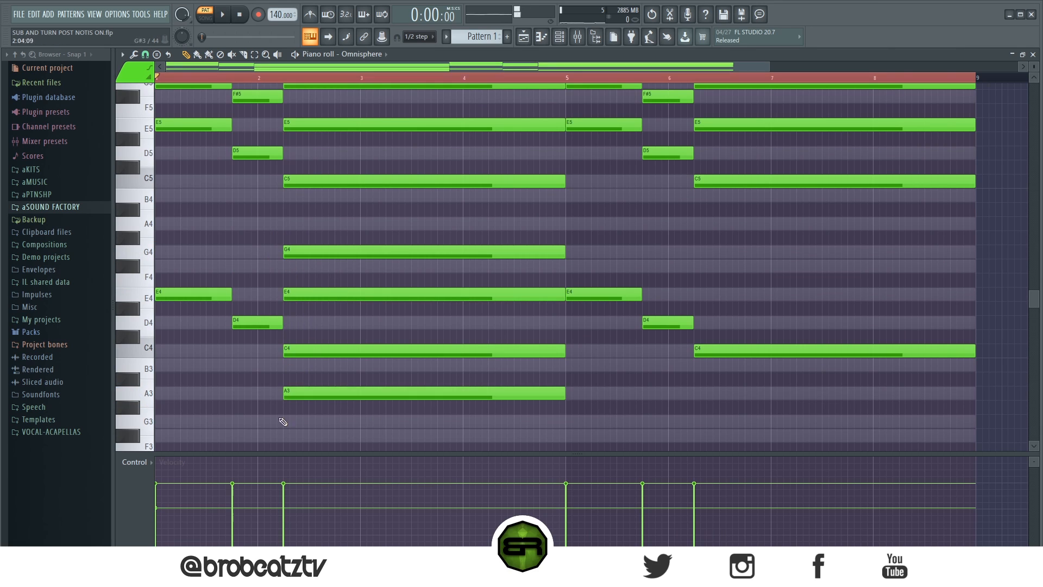
ctrl+click(295, 251)
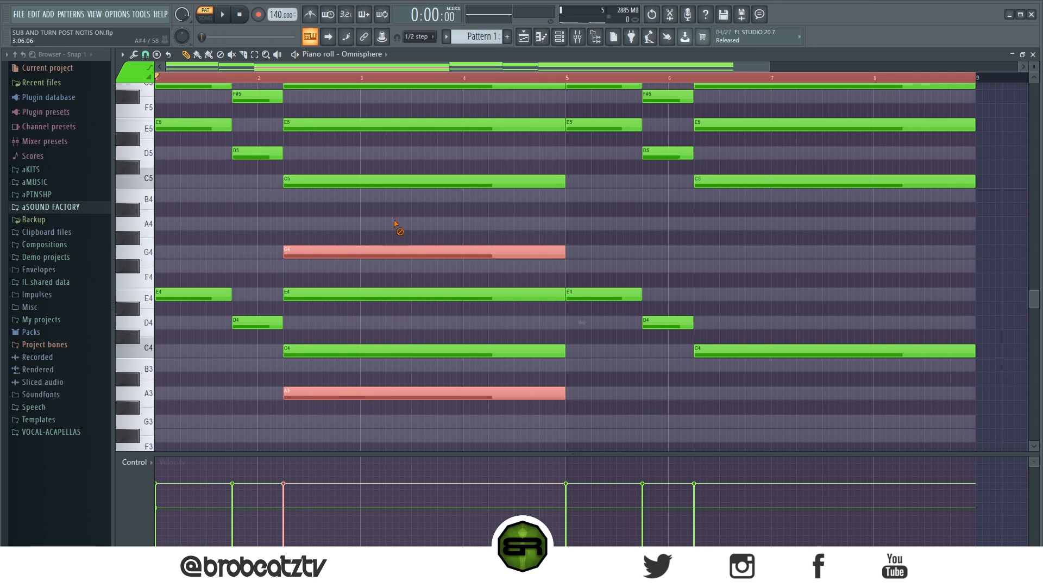
drag(395, 223, 387, 361)
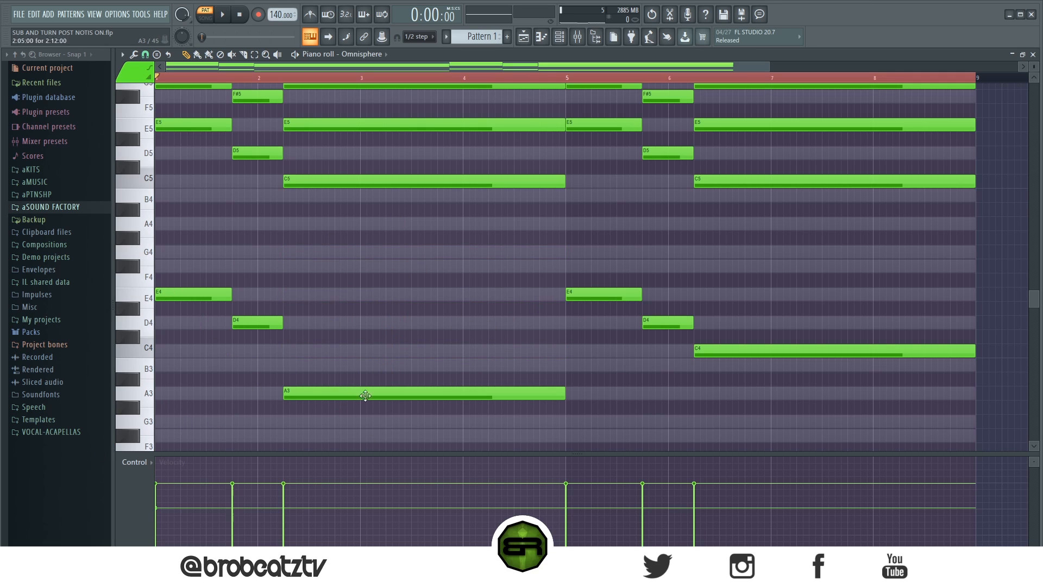
Move the entire bass line, including the A3 under the third chord, down one octave.
drag(817, 244, 217, 413)
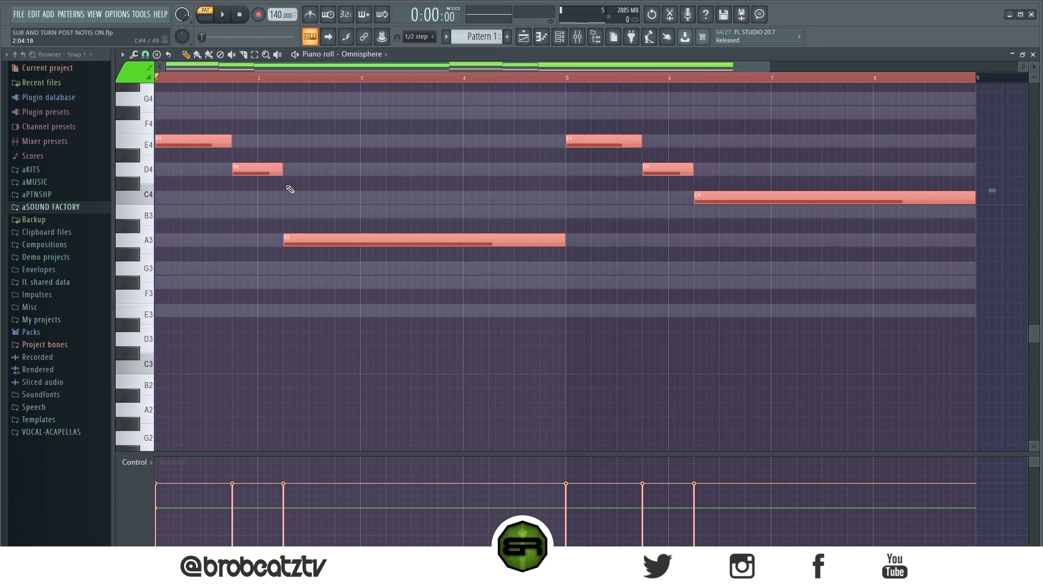
key(ctrl+Down)
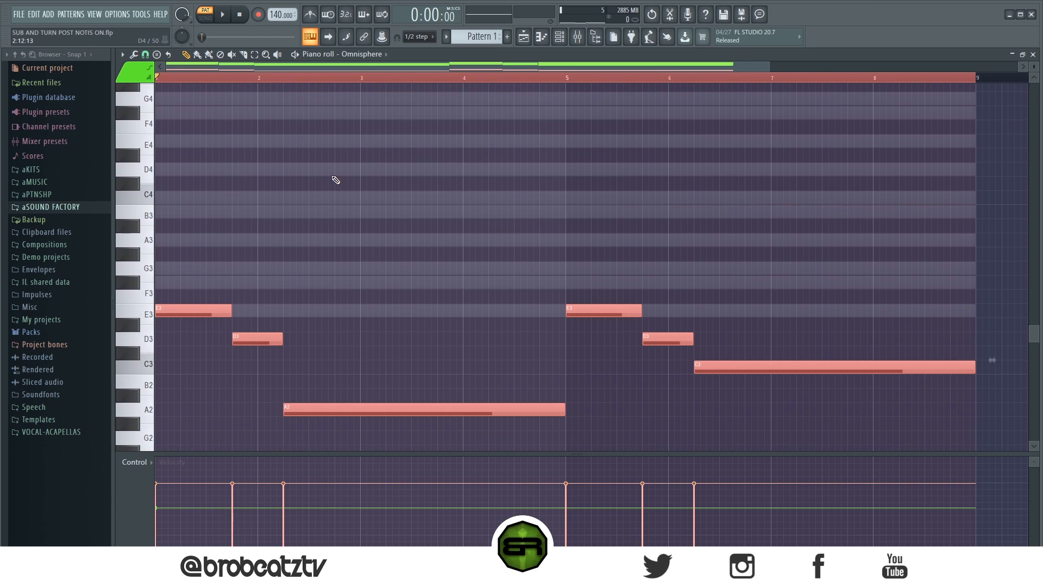
right_click(409, 169)
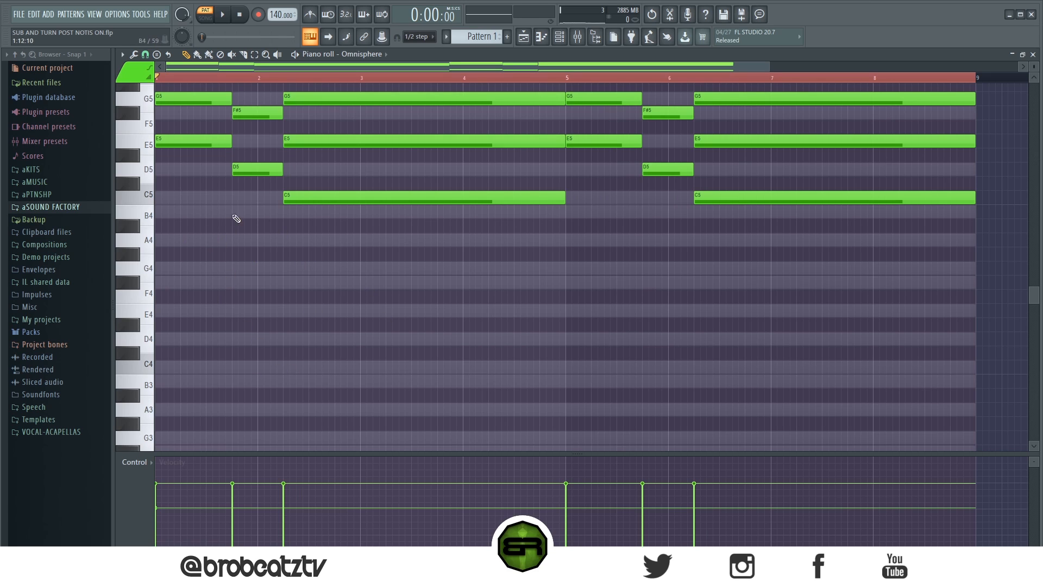
Copy the two lowest notes of each of the first two chords (E5, G5, D5 and F#5) down one octave.
scroll(279, 287, down, 6)
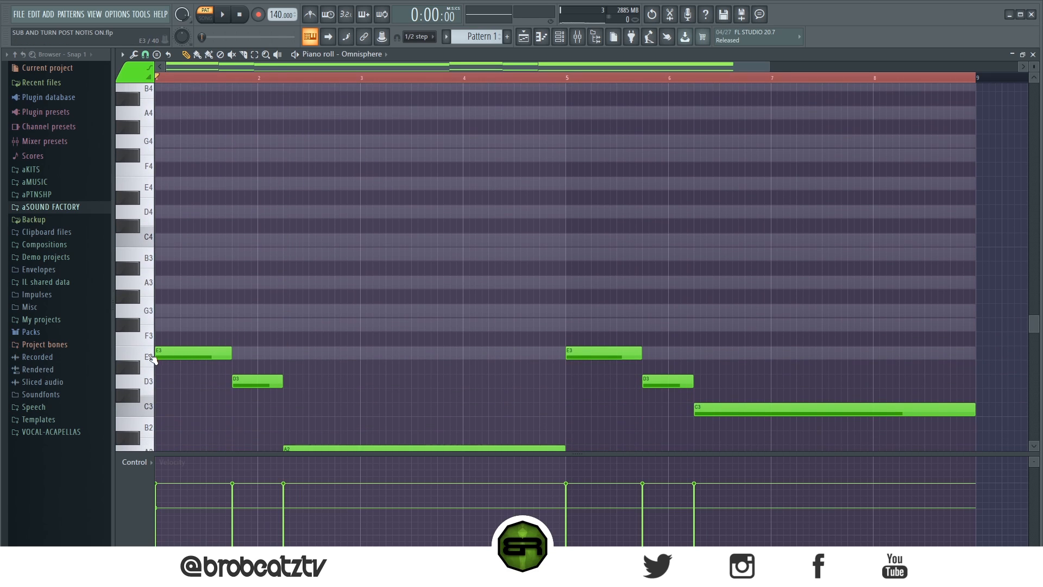
scroll(410, 238, down, 1)
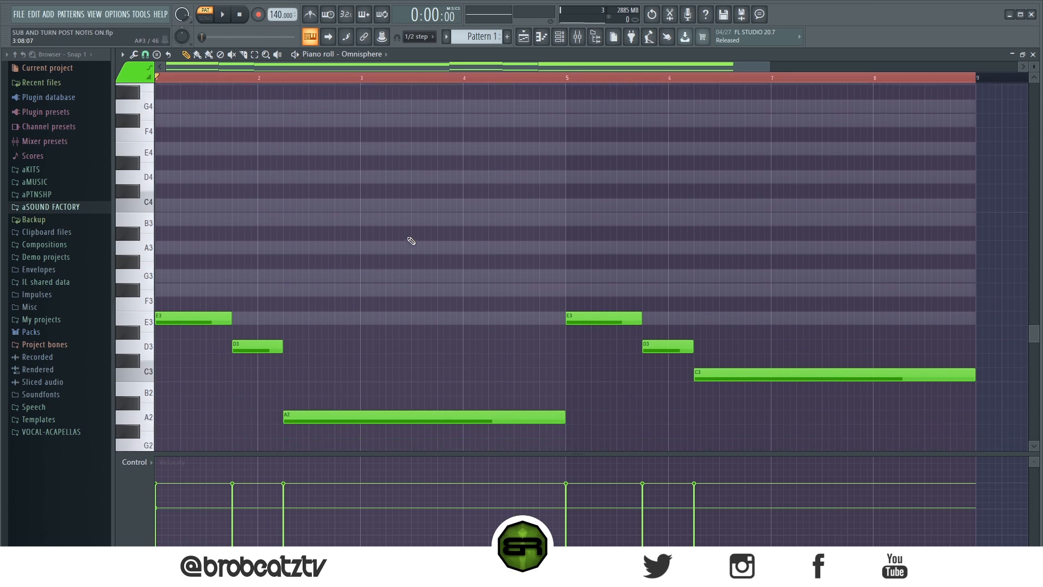
scroll(354, 308, up, 3)
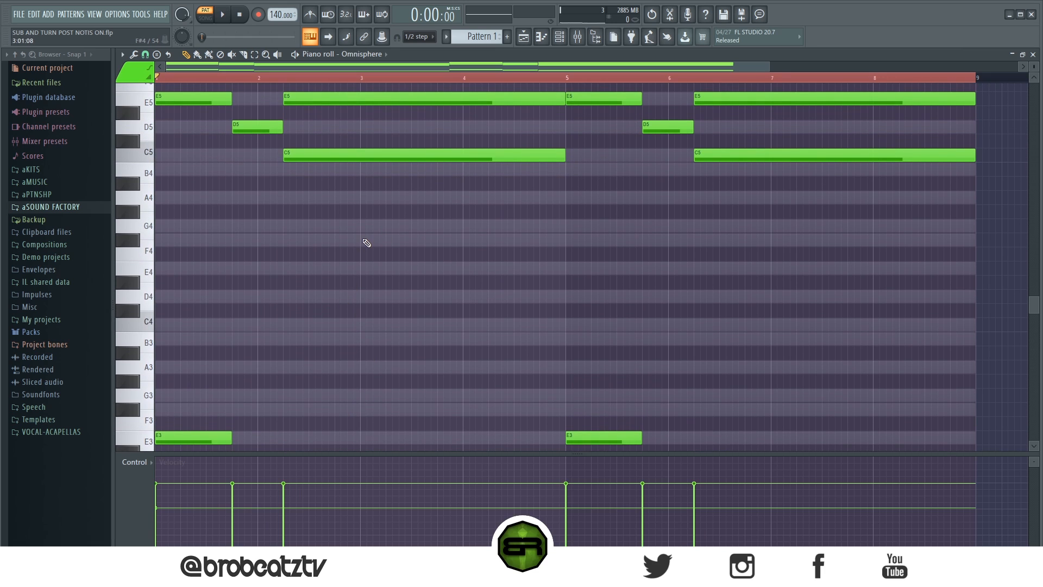
scroll(266, 298, up, 3)
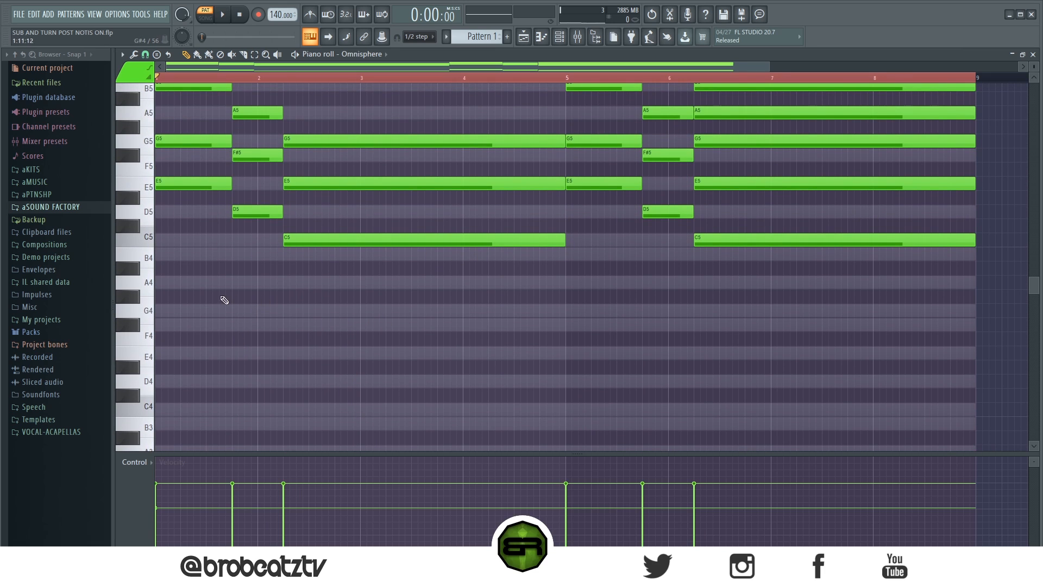
scroll(320, 296, down, 3)
scroll(254, 269, up, 4)
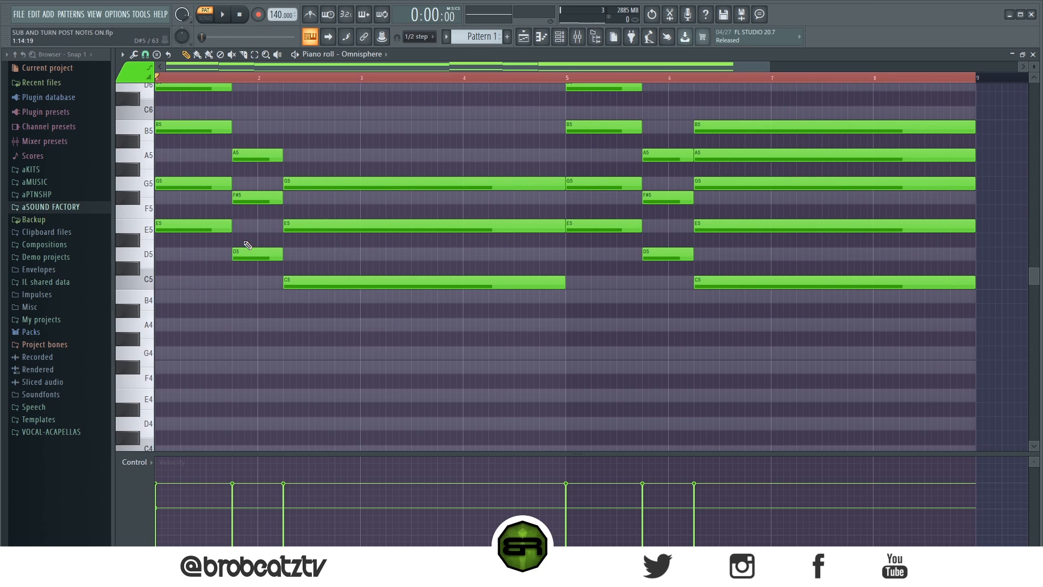
drag(187, 171, 200, 255)
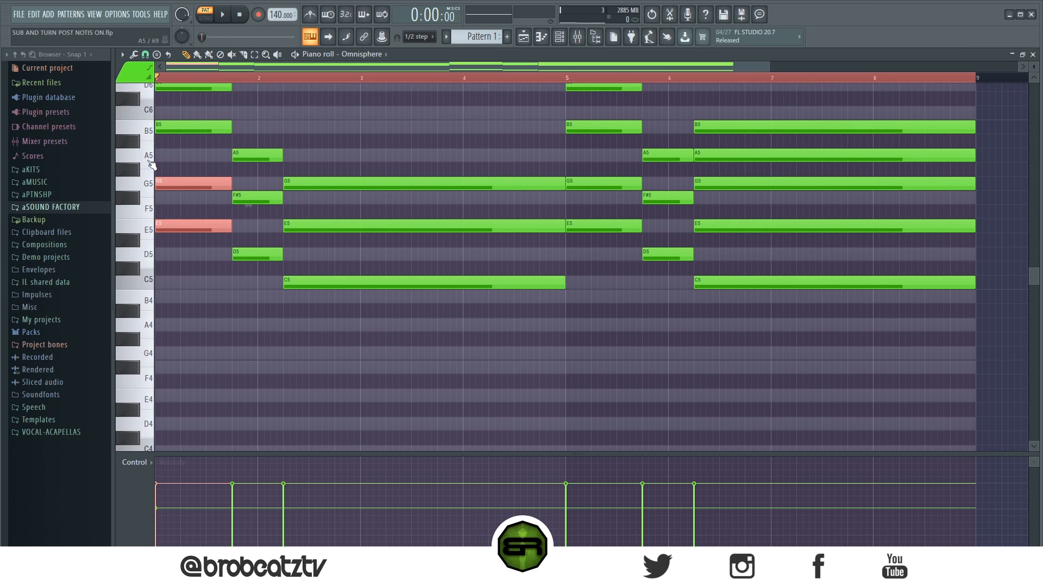
scroll(203, 251, up, 1)
drag(246, 234, 230, 318)
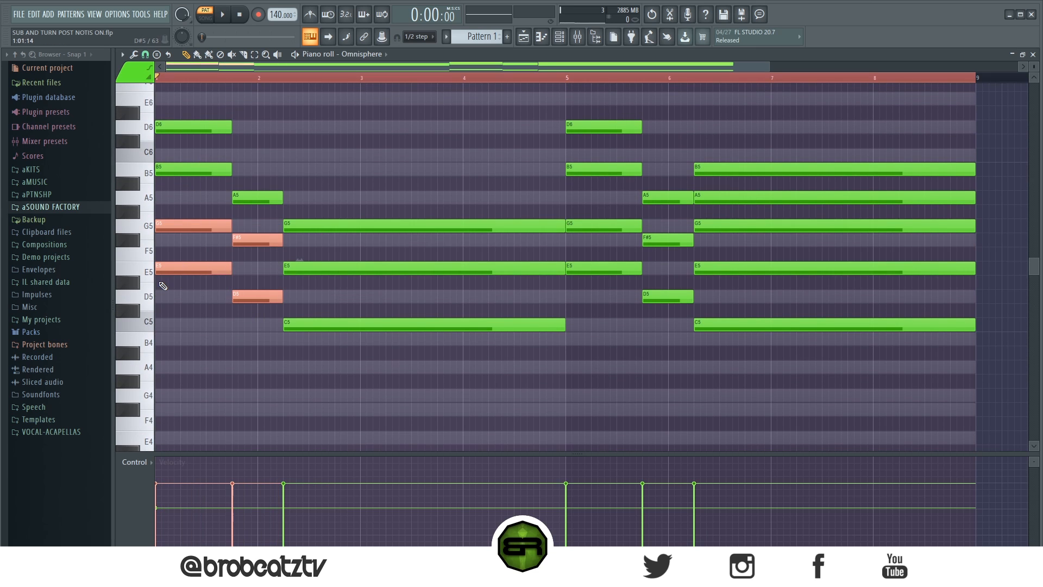
key(ctrl+Down)
scroll(163, 284, down, 4)
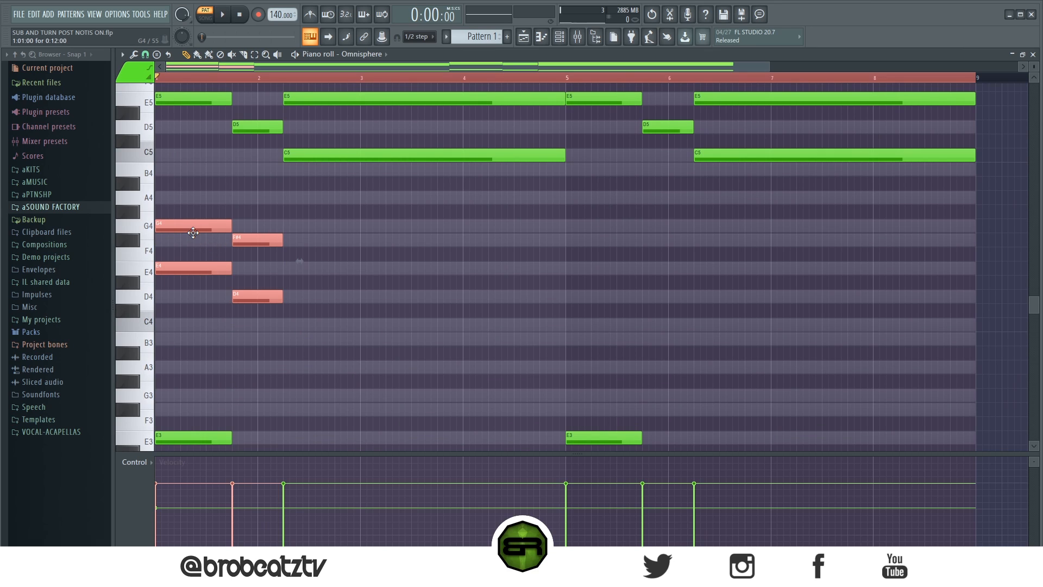
Shorten the copied E4, G4, F#4 and D4 notes to about 4 steps and stagger them into an overlapping melody across bars 1 and 2.
drag(202, 191, 180, 272)
drag(232, 220, 256, 306)
drag(172, 206, 192, 270)
right_click(318, 279)
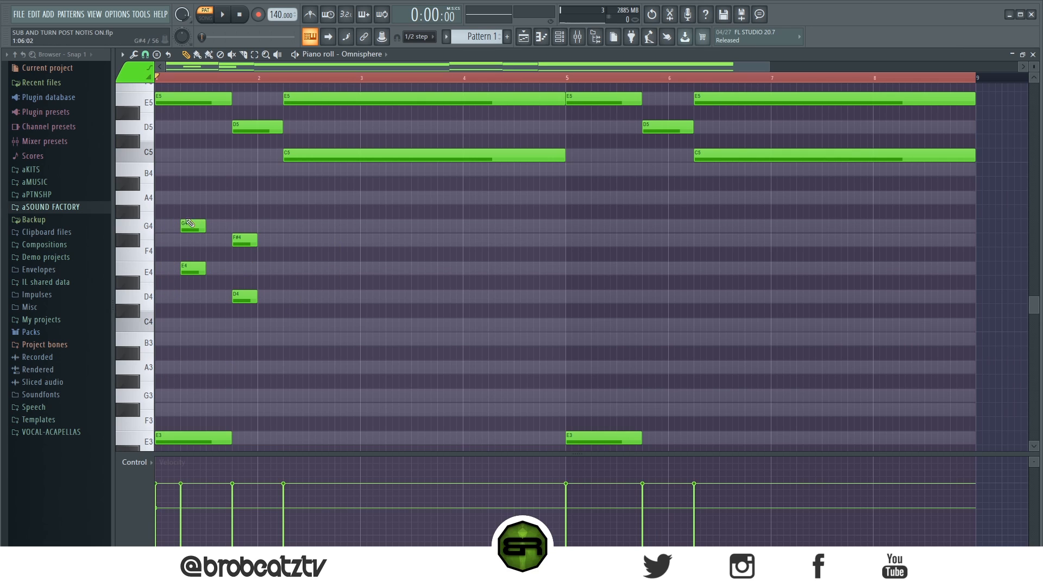
drag(192, 225, 269, 241)
drag(239, 297, 281, 302)
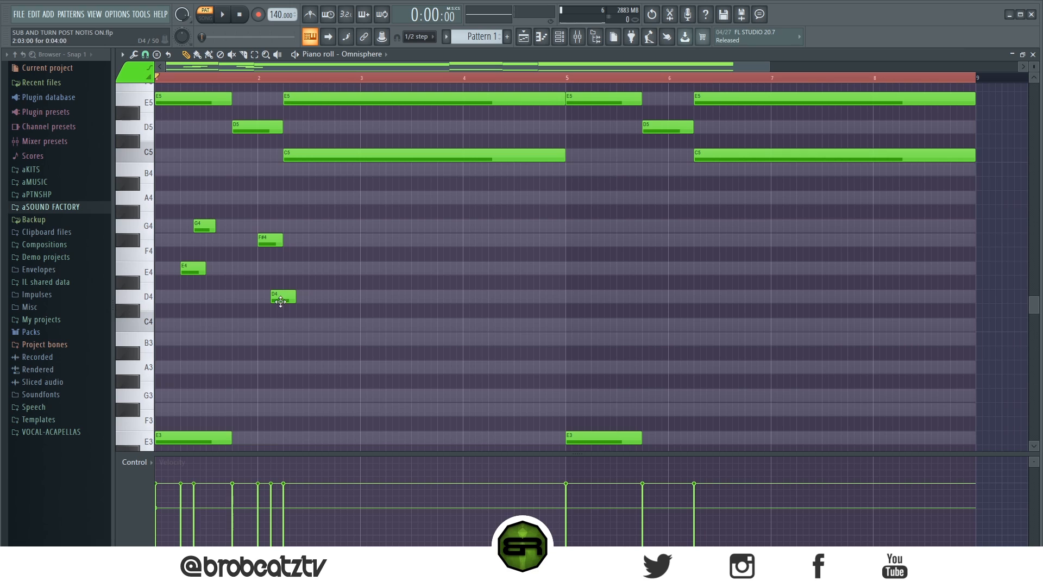
Extend the melody in bar 2 with a 4-step E4 after the D4 and a 4-step B4 starting mid-bar.
click(299, 269)
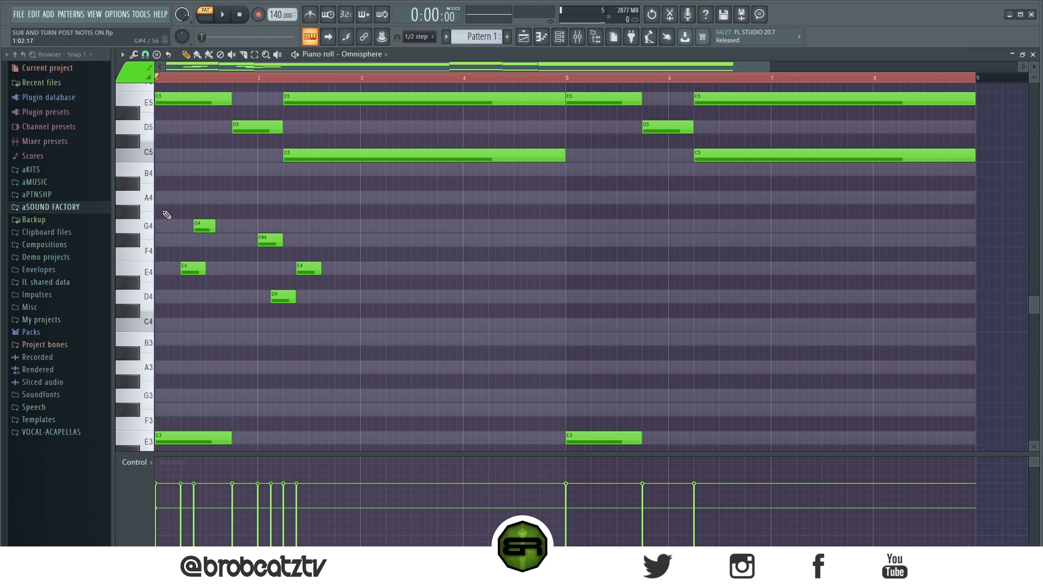
click(151, 181)
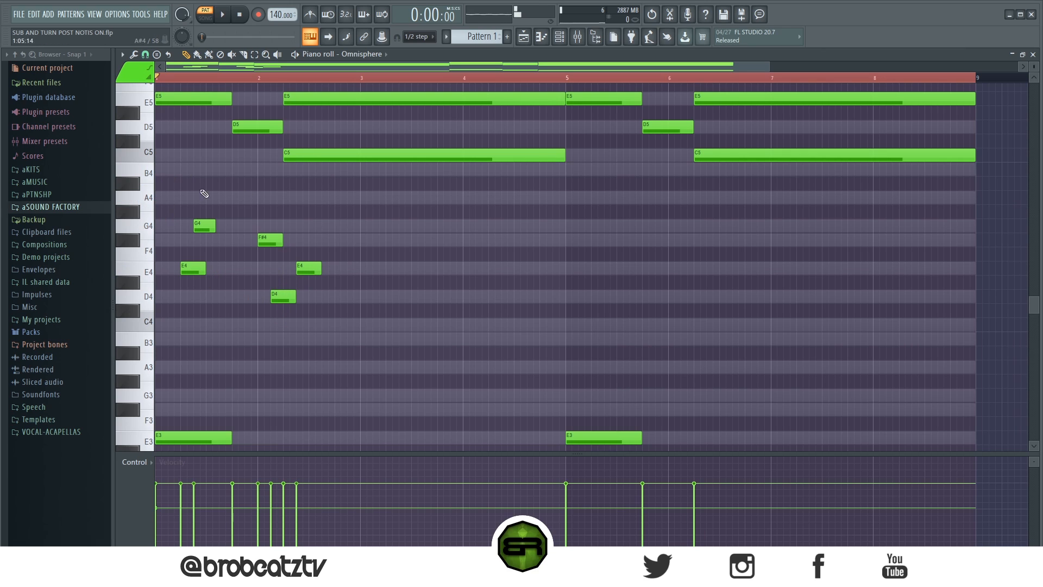
click(334, 172)
Play back the six-note melody, copy it four bars later into bars 5 and 6, and play the pattern again.
drag(338, 170, 182, 302)
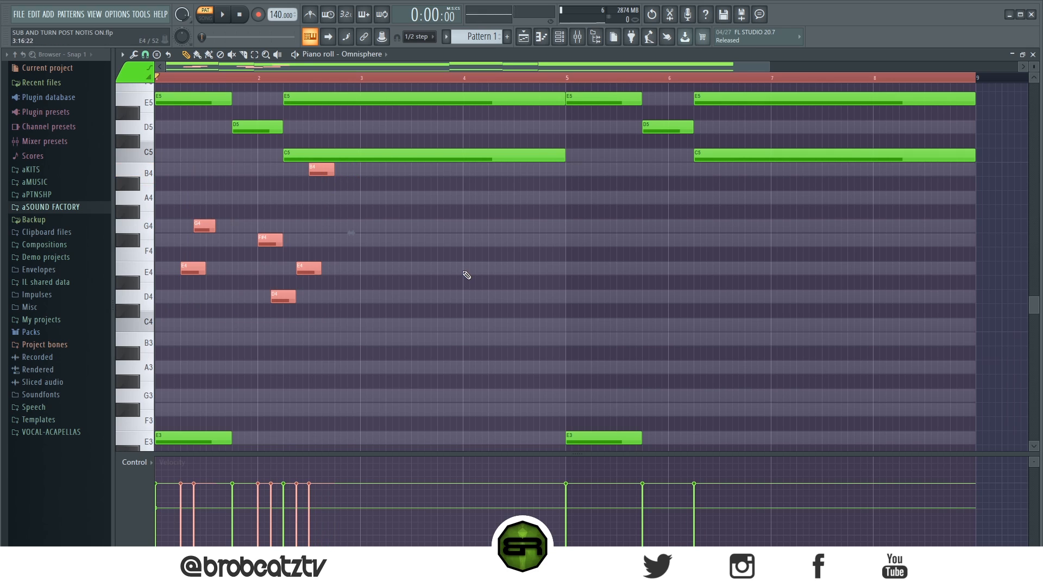
key(space)
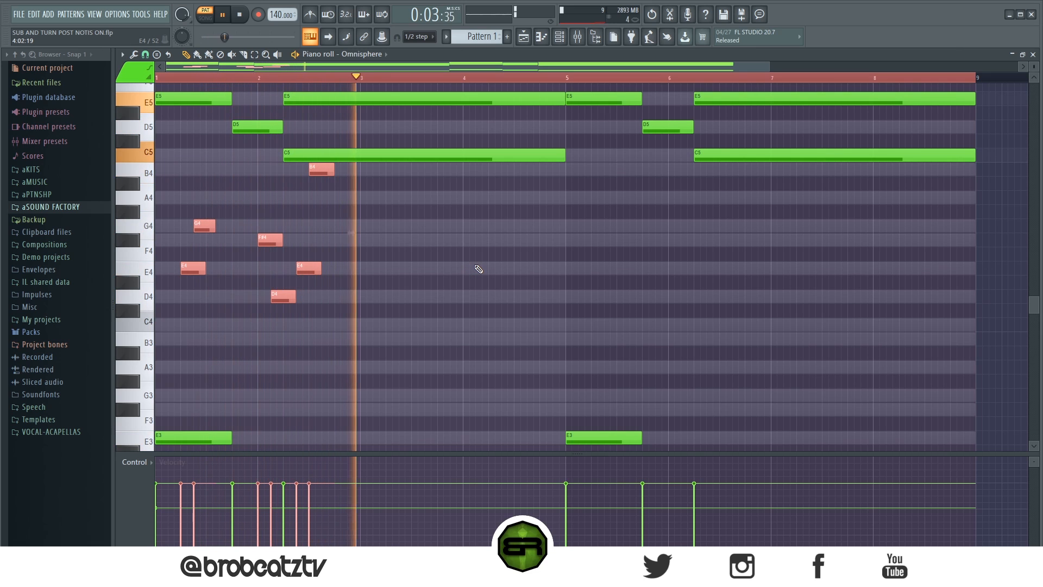
key(space)
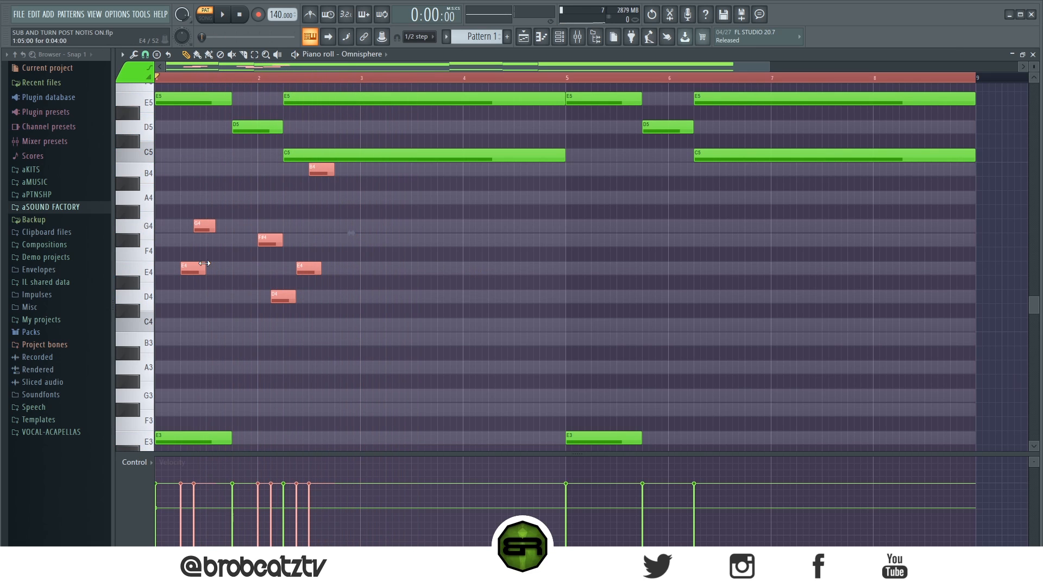
shift+drag(199, 265, 602, 275)
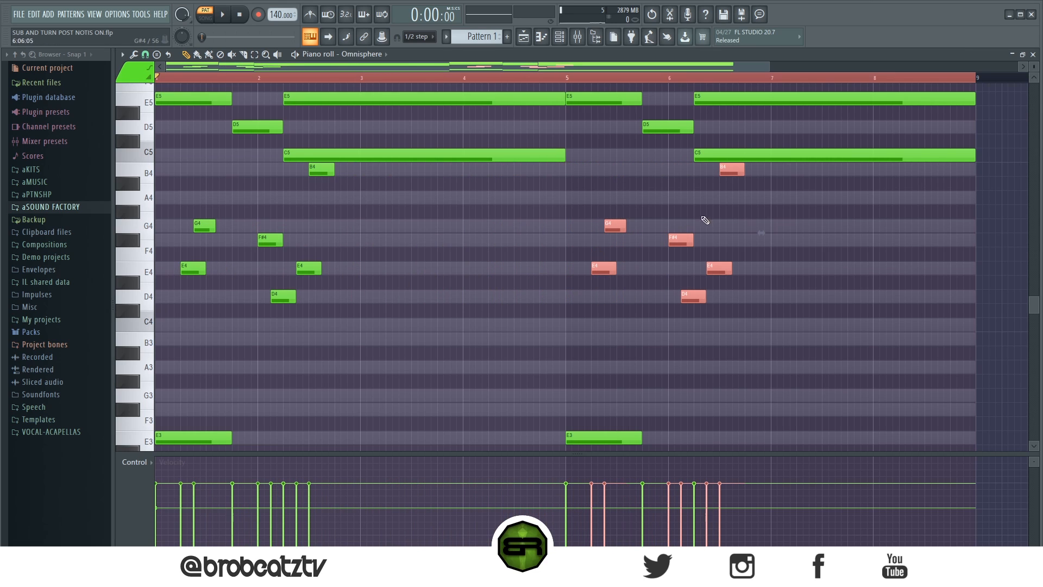
key(space)
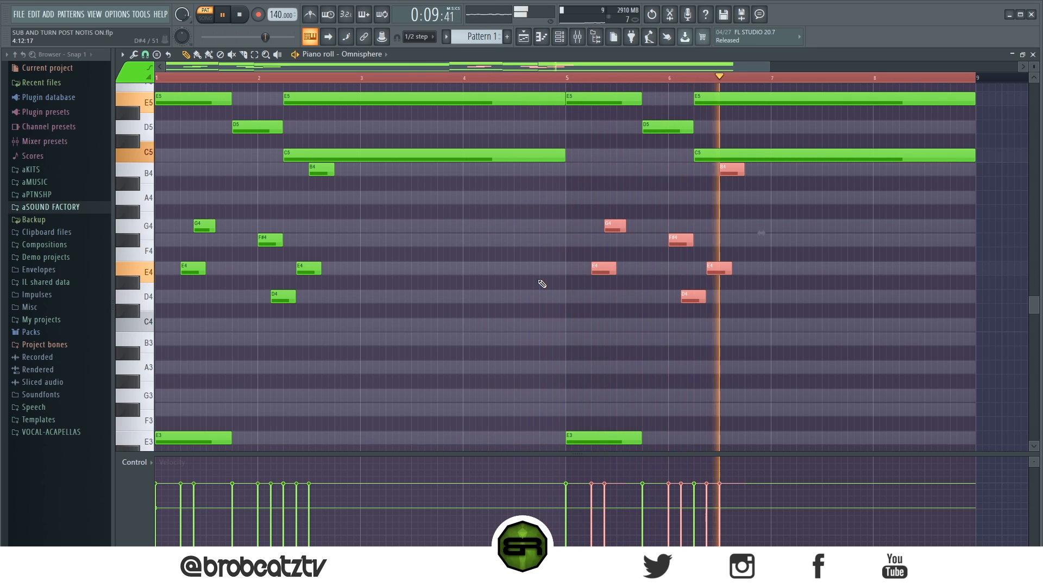
key(space)
Examine how the melody notes relate to the notes of the chords above them in both halves of the progression.
scroll(480, 285, up, 5)
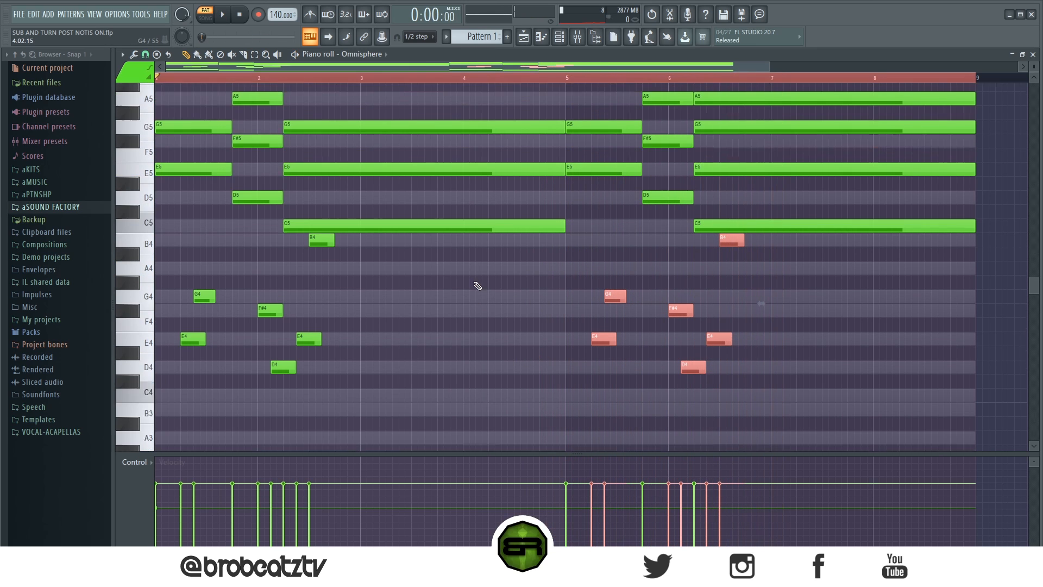
scroll(194, 158, up, 2)
drag(191, 120, 183, 292)
ctrl+click(366, 161)
scroll(343, 190, down, 2)
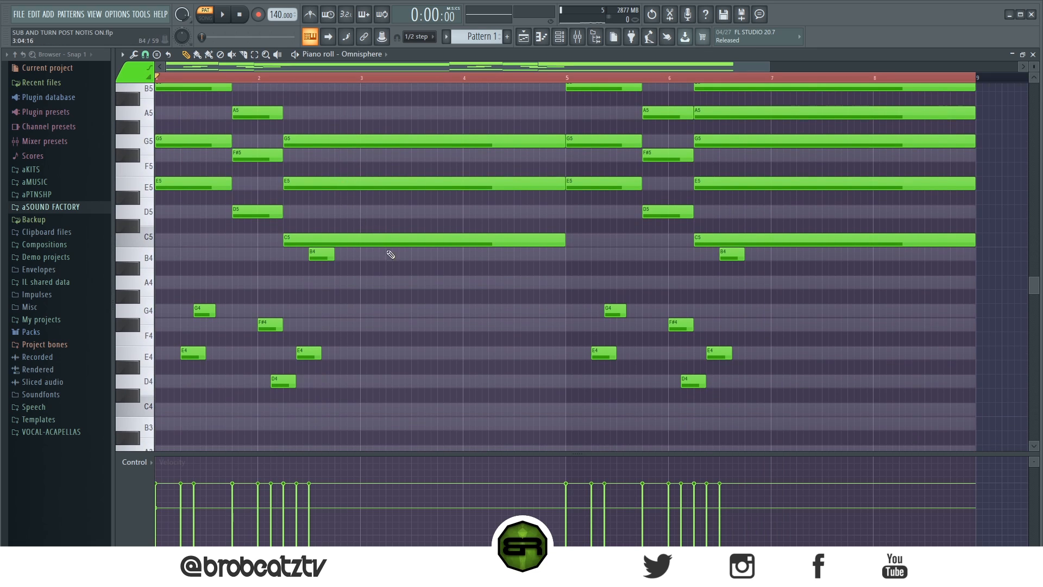
drag(527, 263, 393, 147)
ctrl+click(388, 160)
drag(354, 256, 228, 392)
scroll(272, 356, up, 4)
drag(249, 200, 249, 201)
ctrl+click(321, 182)
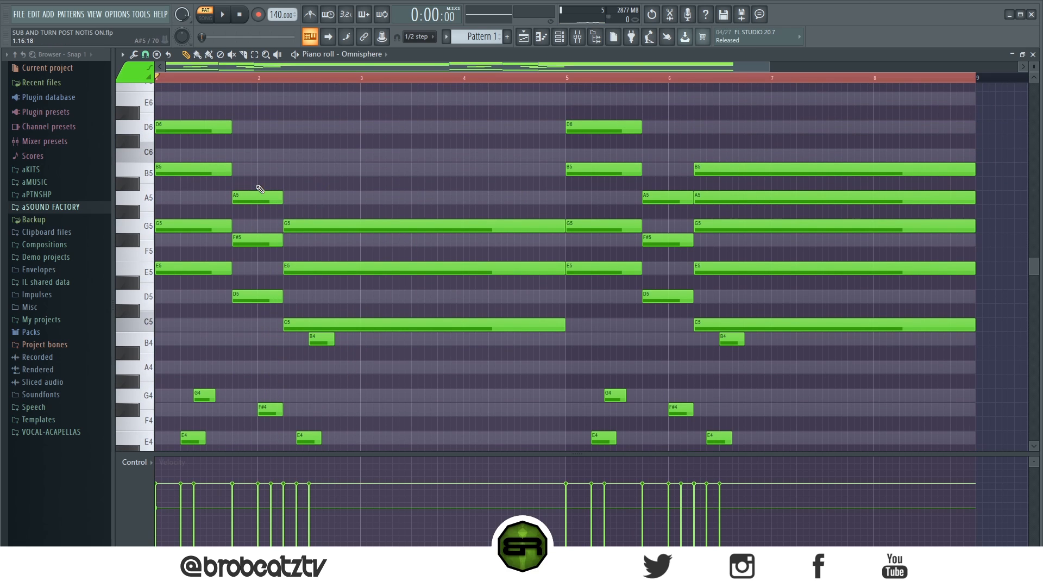
scroll(360, 157, down, 1)
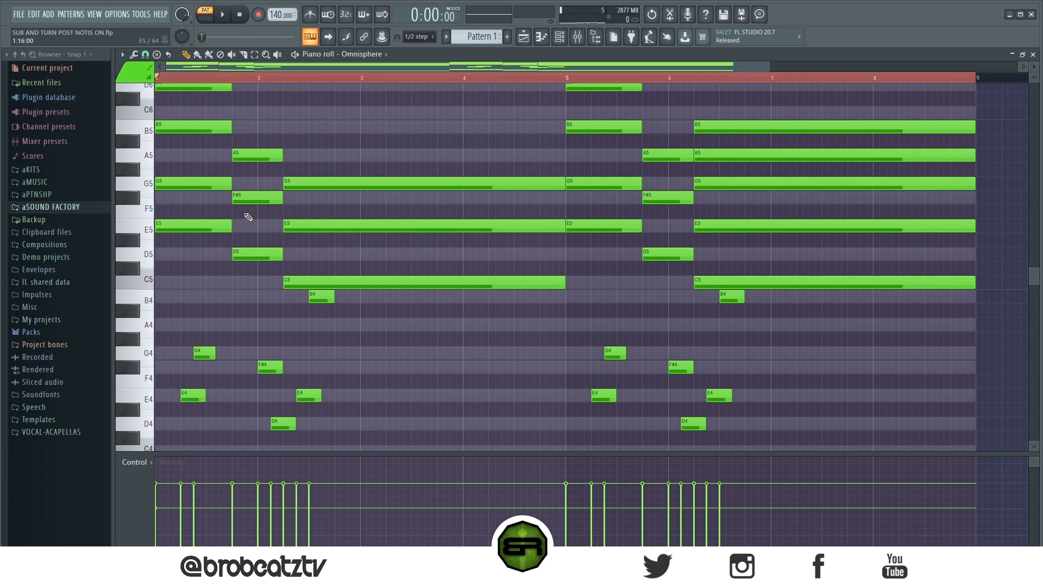
scroll(404, 378, up, 2)
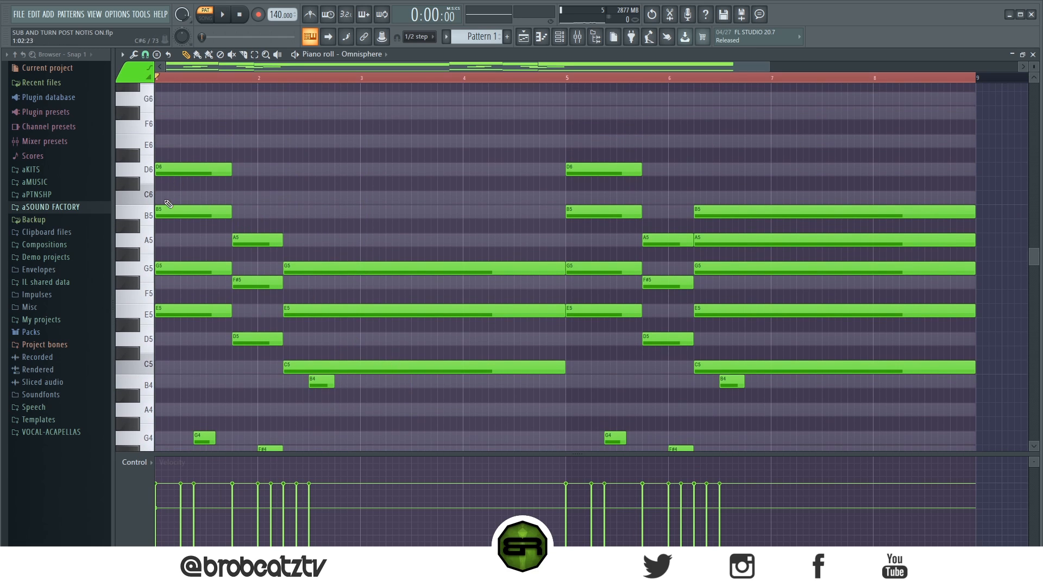
scroll(482, 306, down, 1)
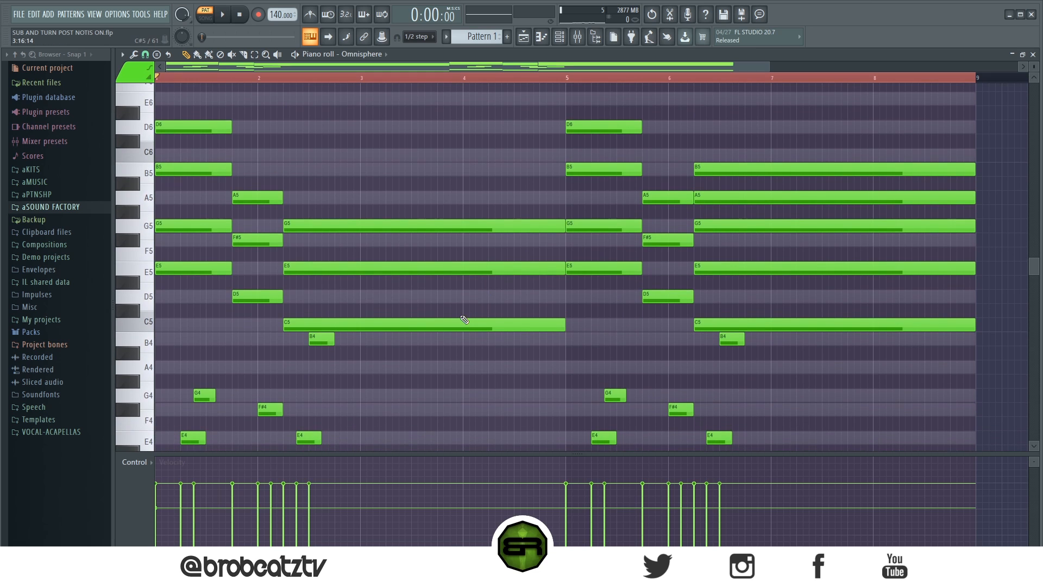
scroll(464, 319, down, 1)
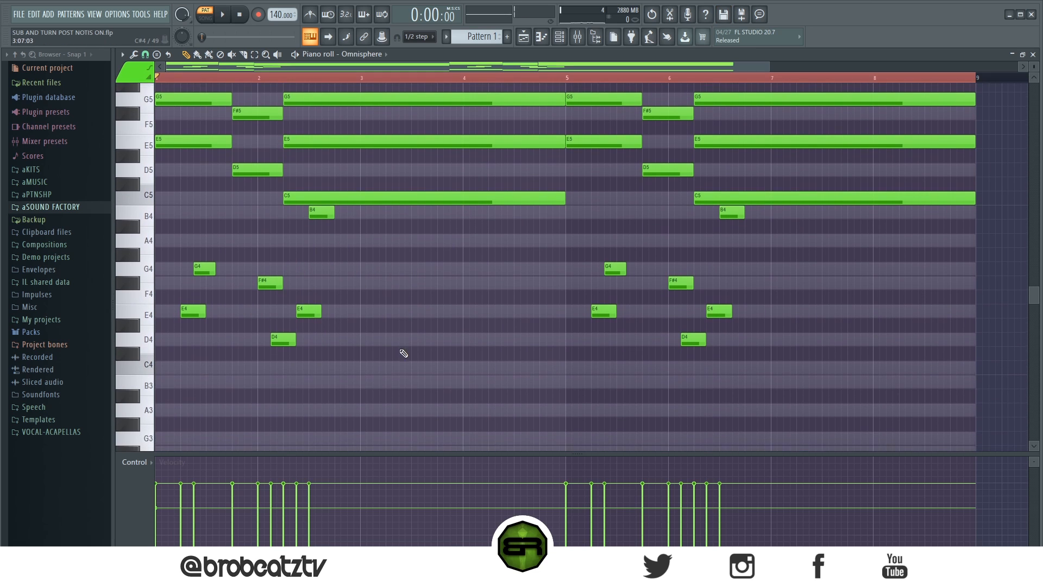
Examine how the low melody notes in bars 1 and 2 relate to the chord notes above them.
scroll(375, 358, down, 2)
drag(341, 359, 234, 306)
drag(222, 260, 195, 322)
click(201, 244)
scroll(225, 229, up, 1)
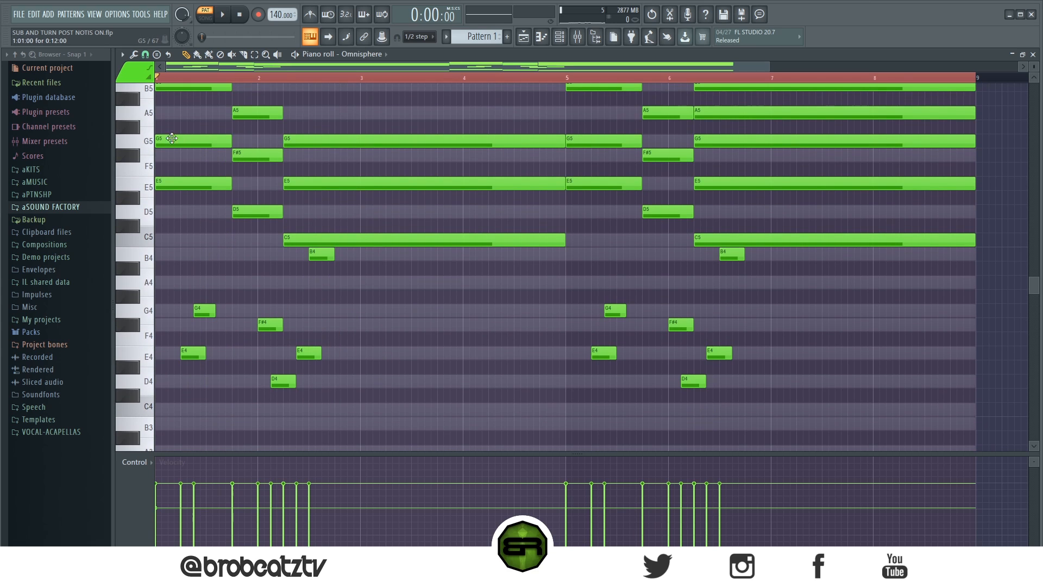
drag(172, 137, 254, 241)
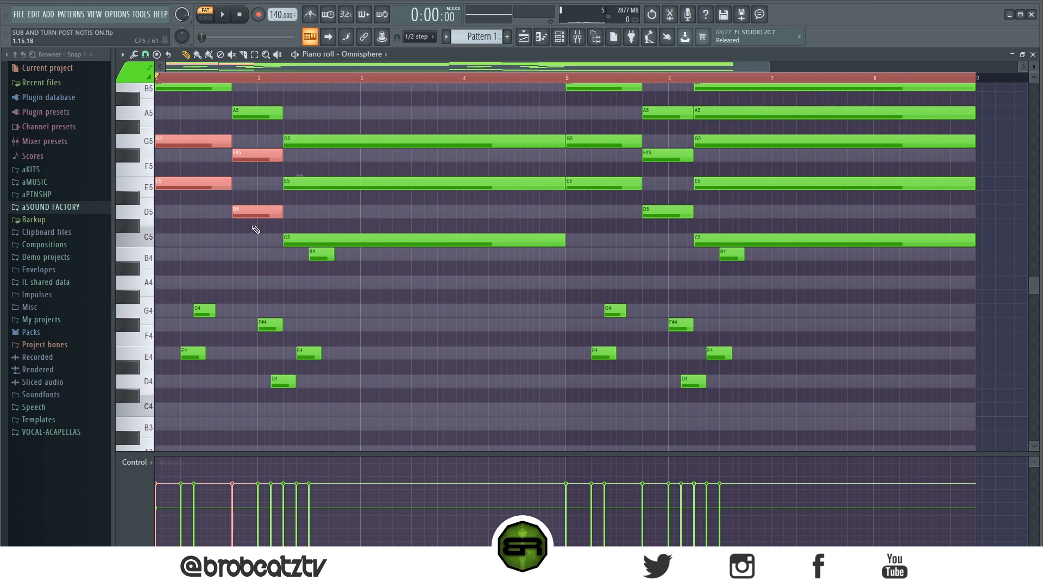
scroll(266, 231, up, 1)
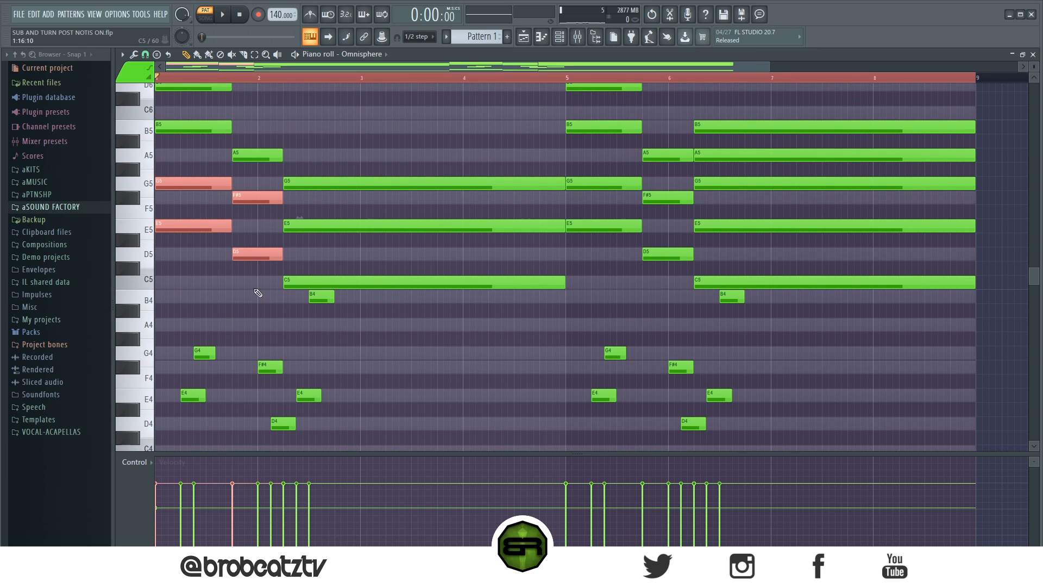
click(250, 302)
scroll(401, 272, down, 3)
scroll(389, 294, up, 2)
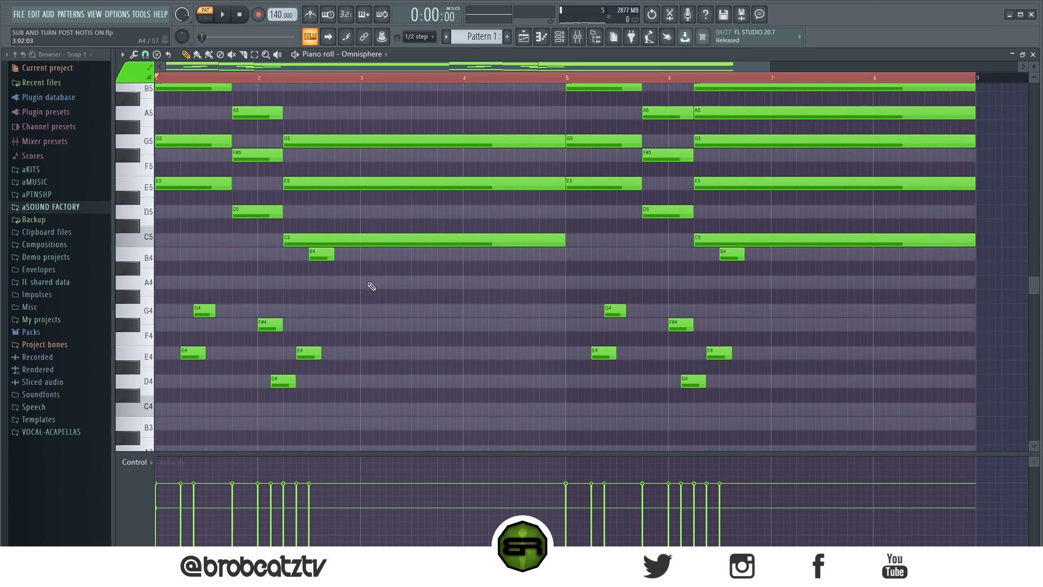
scroll(478, 310, down, 5)
scroll(467, 310, up, 4)
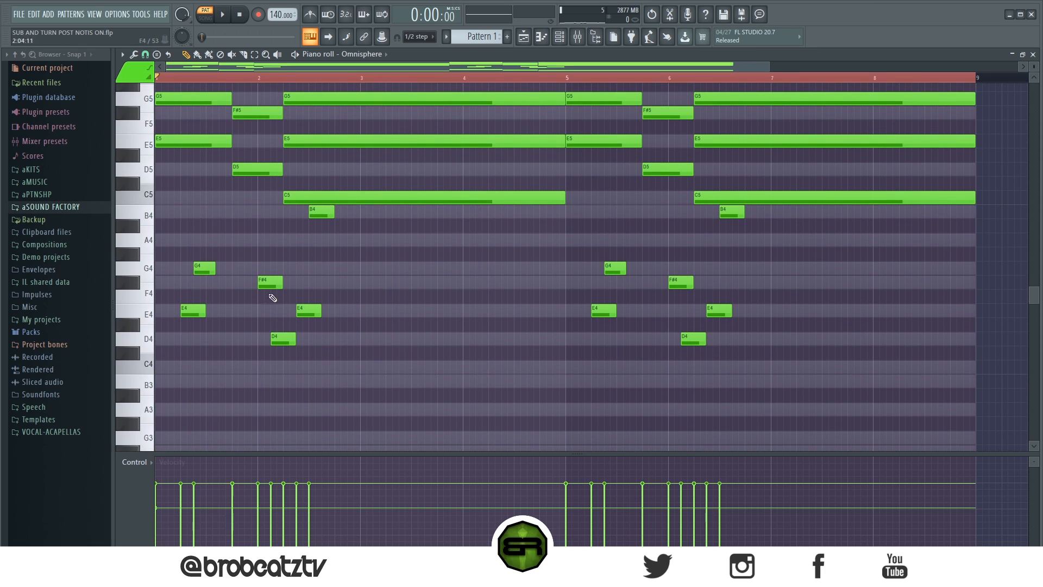
drag(178, 221, 396, 369)
ctrl+click(866, 294)
scroll(482, 274, up, 2)
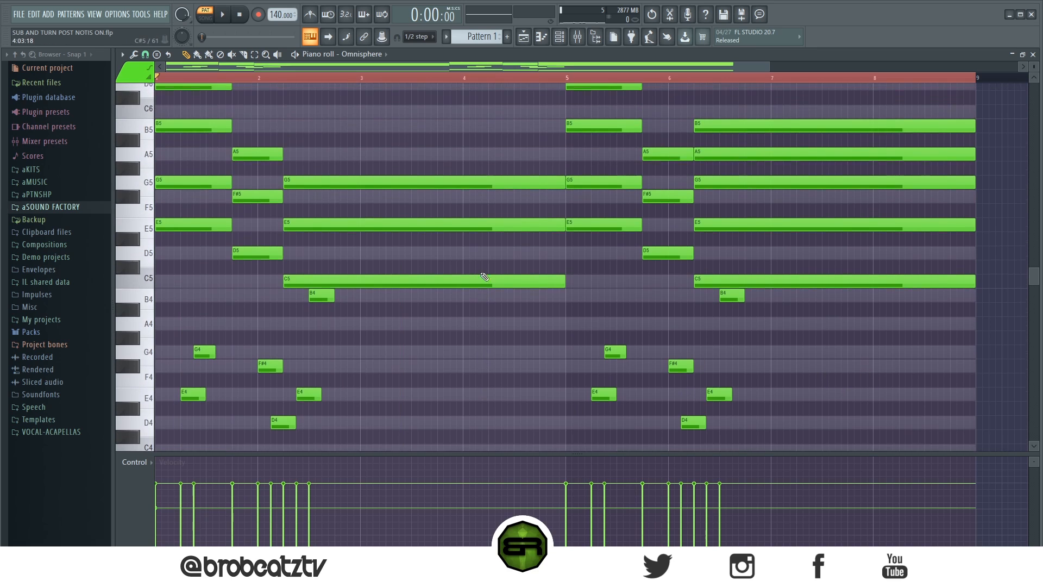
scroll(484, 277, up, 2)
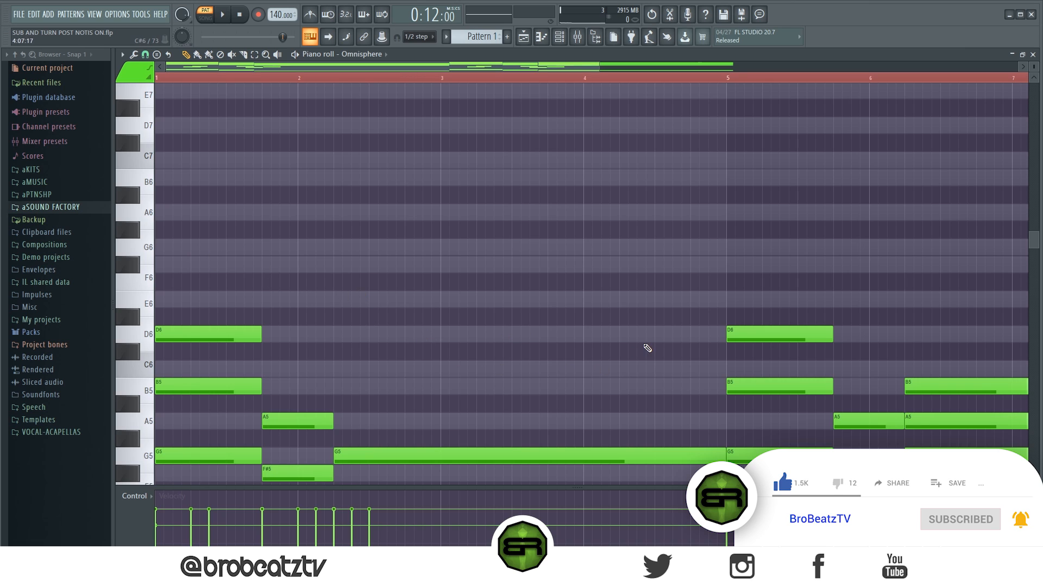
scroll(430, 288, down, 3)
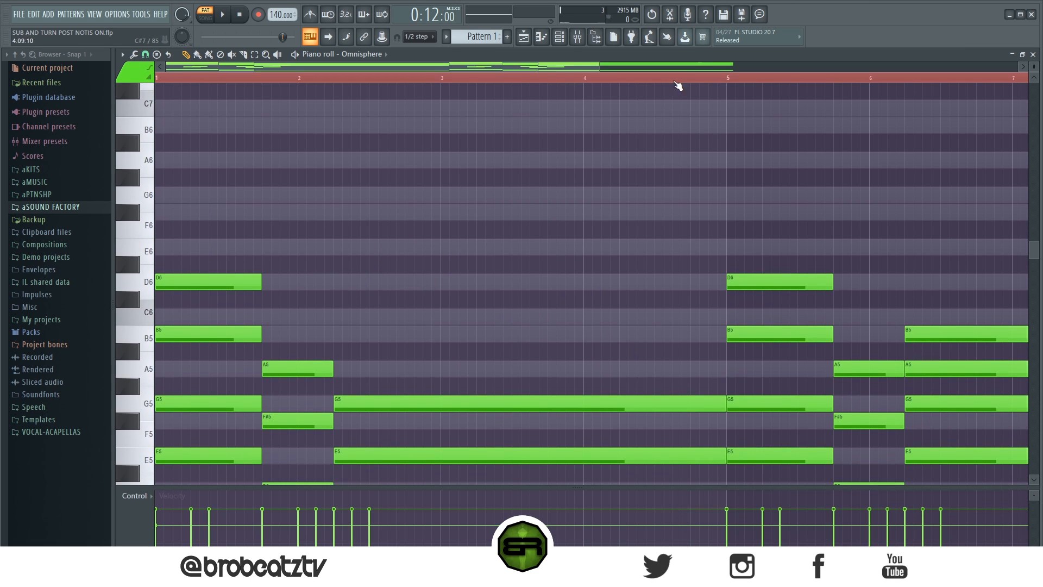
drag(601, 66, 485, 66)
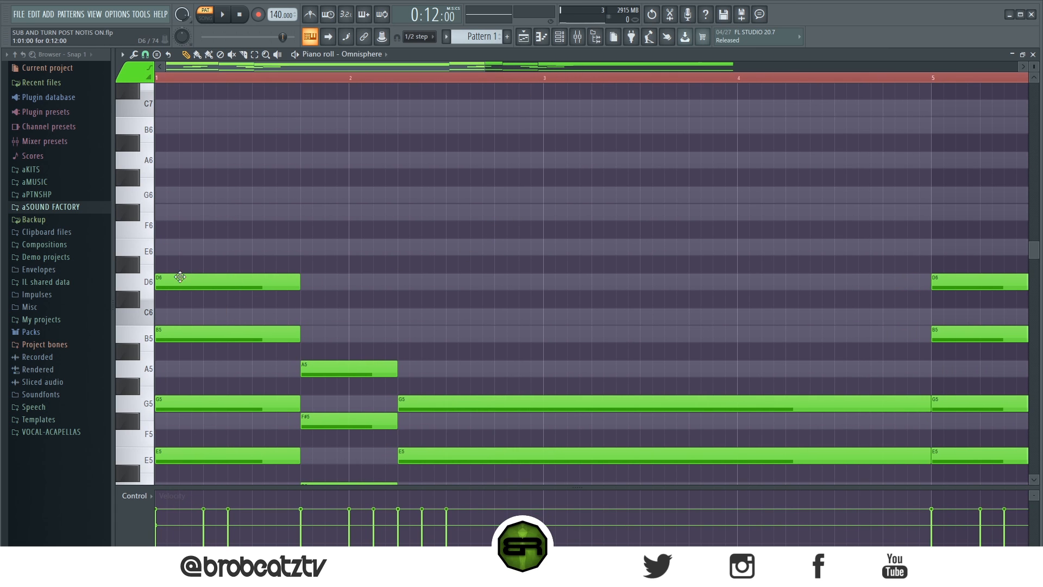
click(160, 211)
right_click(158, 214)
click(206, 216)
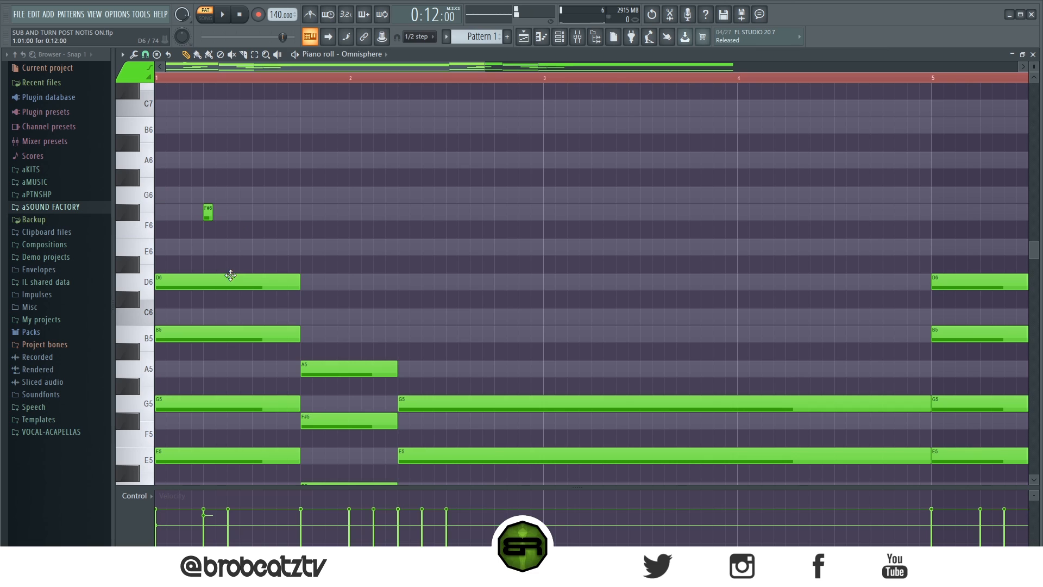
click(182, 251)
key(space)
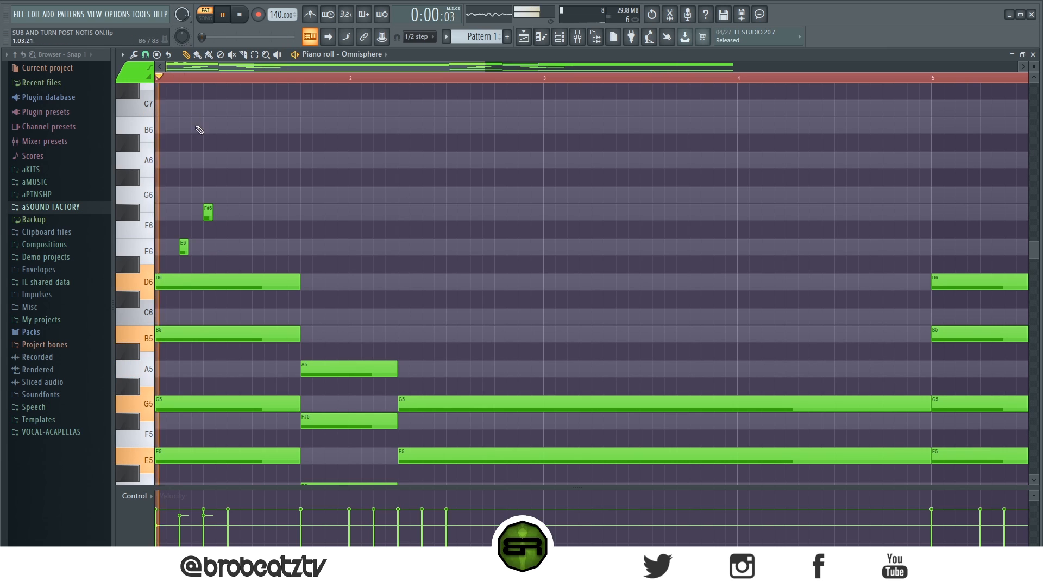
key(space)
right_click(184, 248)
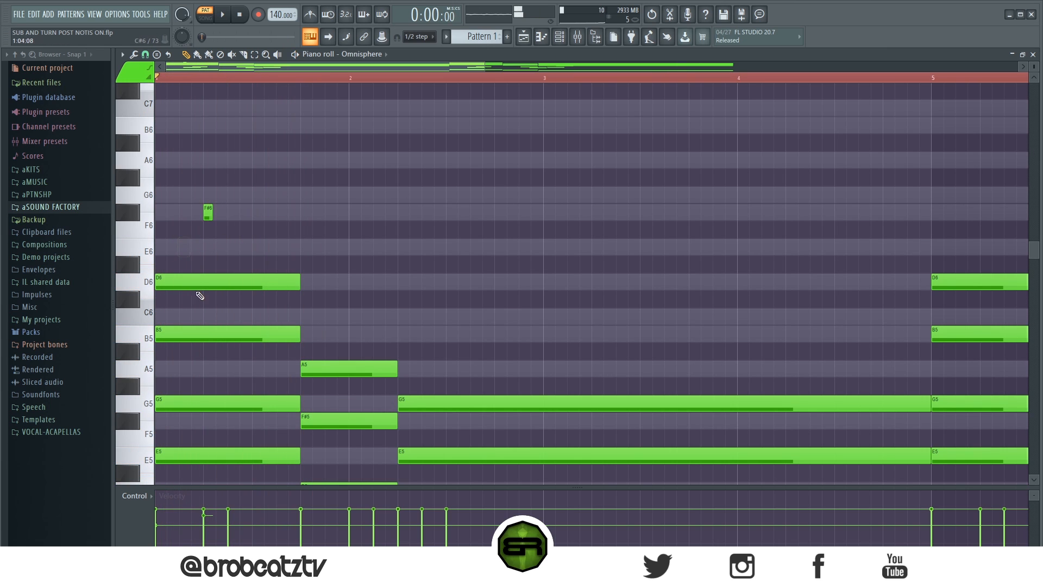
click(181, 196)
key(space)
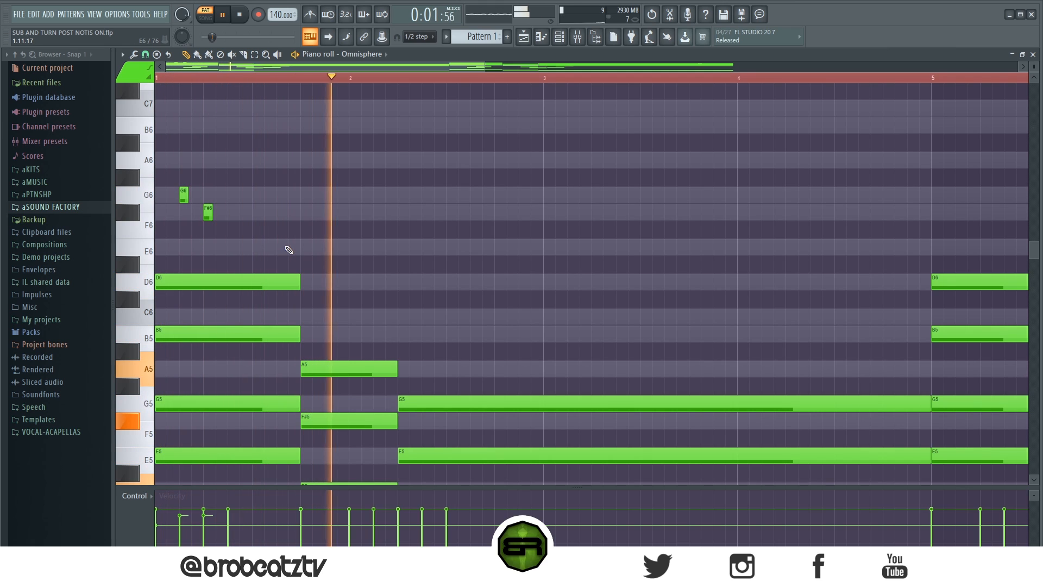
key(space)
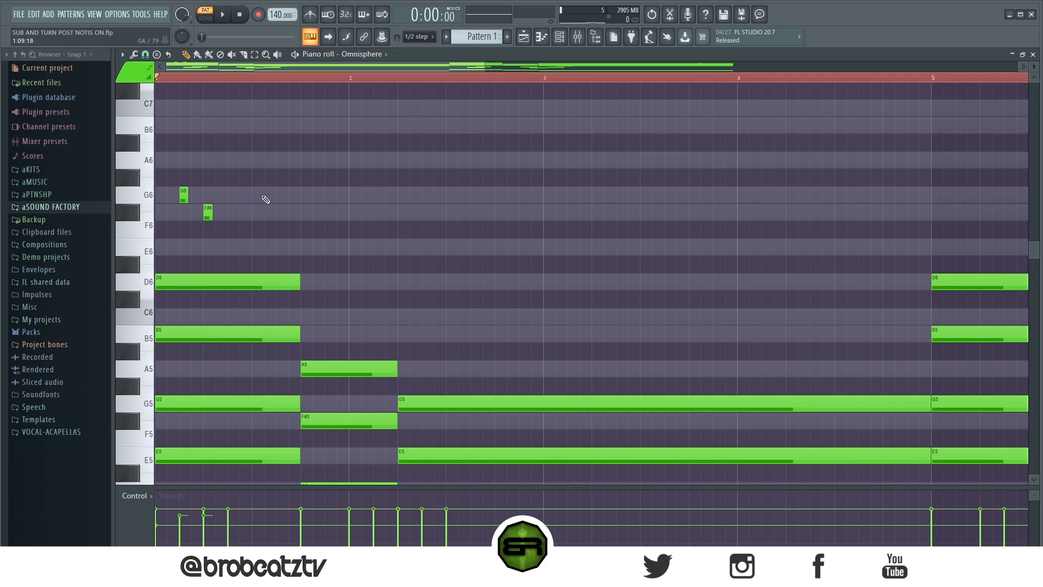
right_click(184, 195)
right_click(208, 213)
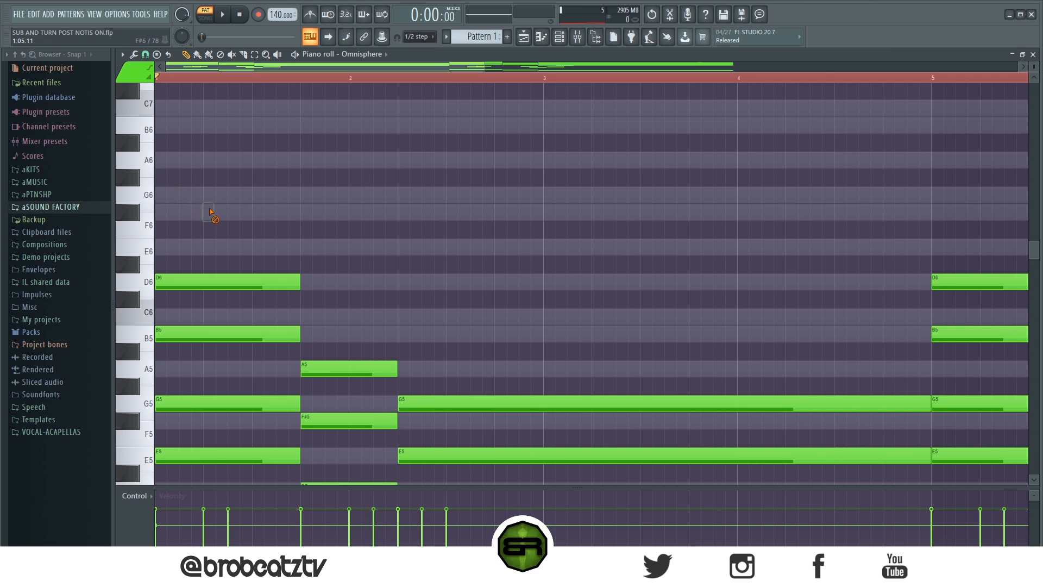
click(266, 197)
right_click(266, 197)
Add a short high counter-melody of G6 in mid-bar 1, F#6 late in bar 1 and D6 at bar 2's start, and play it back.
click(257, 199)
drag(196, 188, 322, 220)
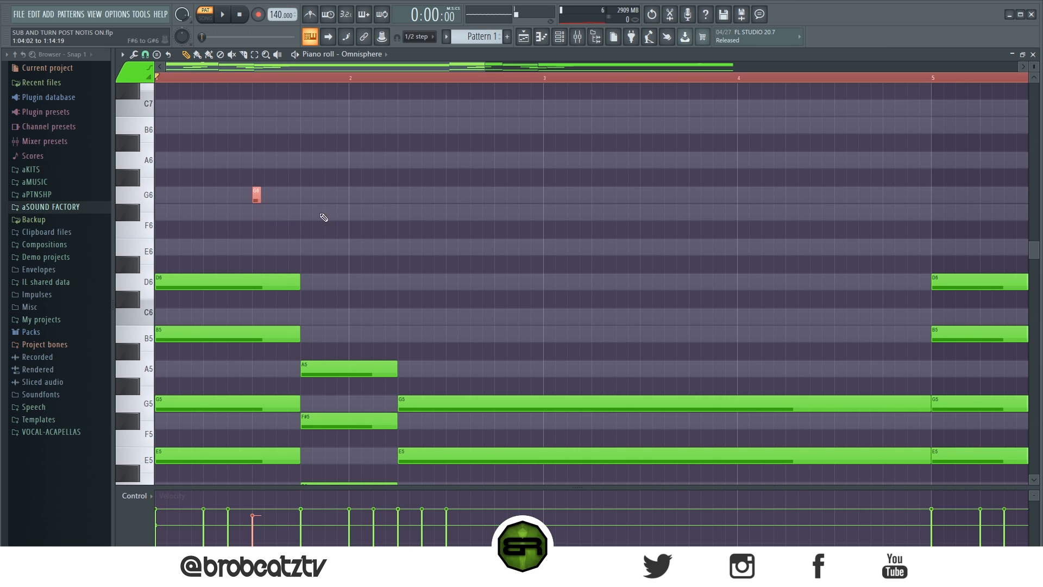
drag(202, 188, 321, 211)
ctrl+click(289, 196)
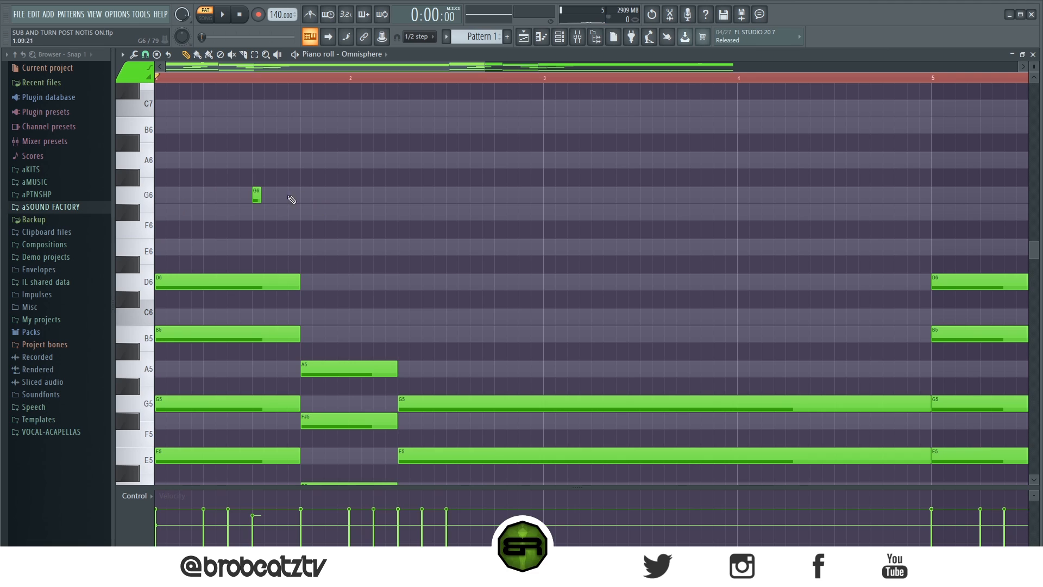
click(326, 213)
drag(200, 189, 370, 250)
ctrl+click(378, 250)
click(352, 281)
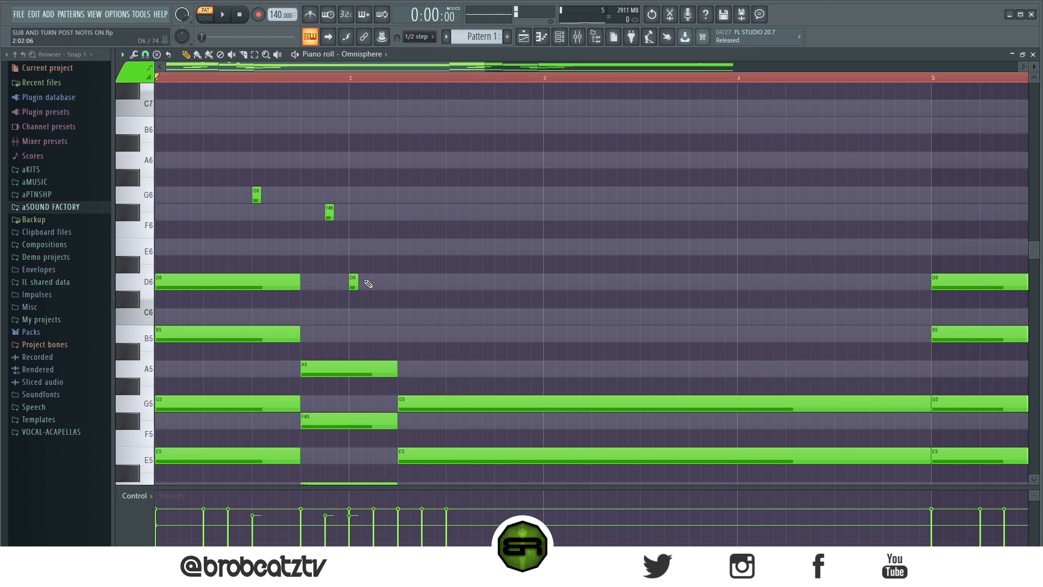
key(space)
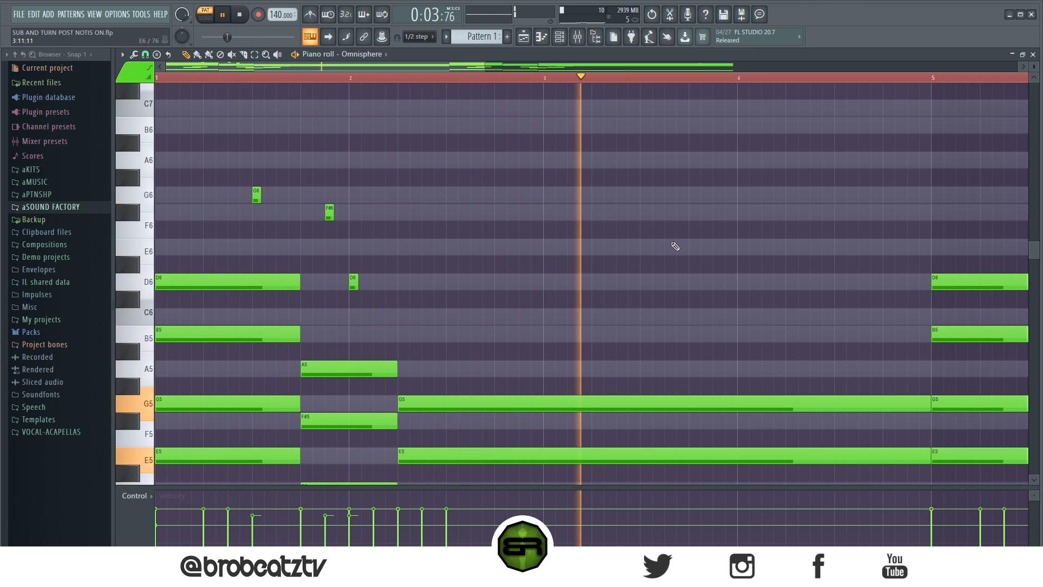
key(space)
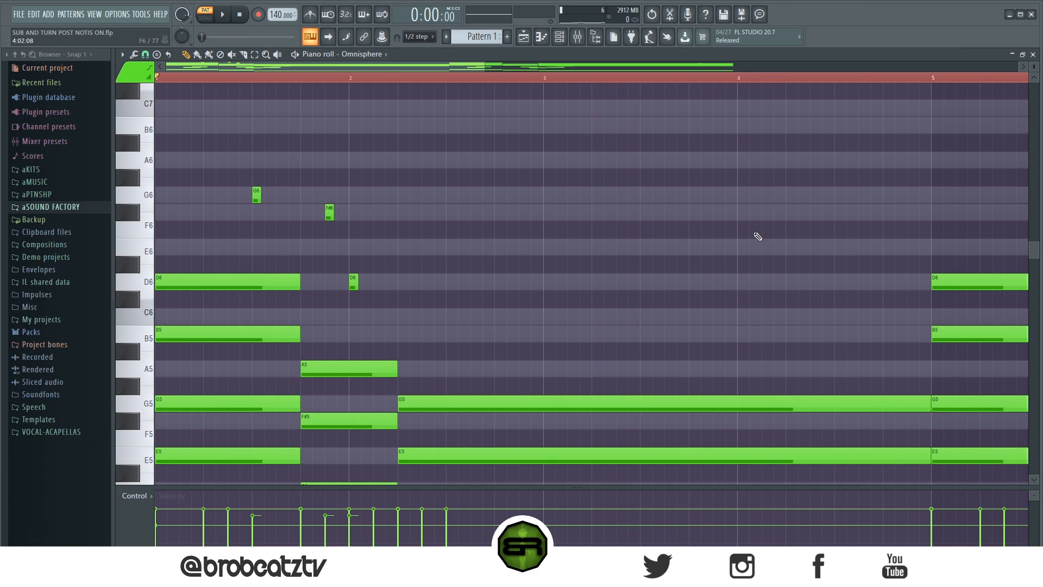
Add a short F#6 on the second beat of bar 4 as an answer to the three high notes in bars 1 and 2.
click(789, 216)
drag(256, 151, 340, 221)
drag(344, 257, 364, 290)
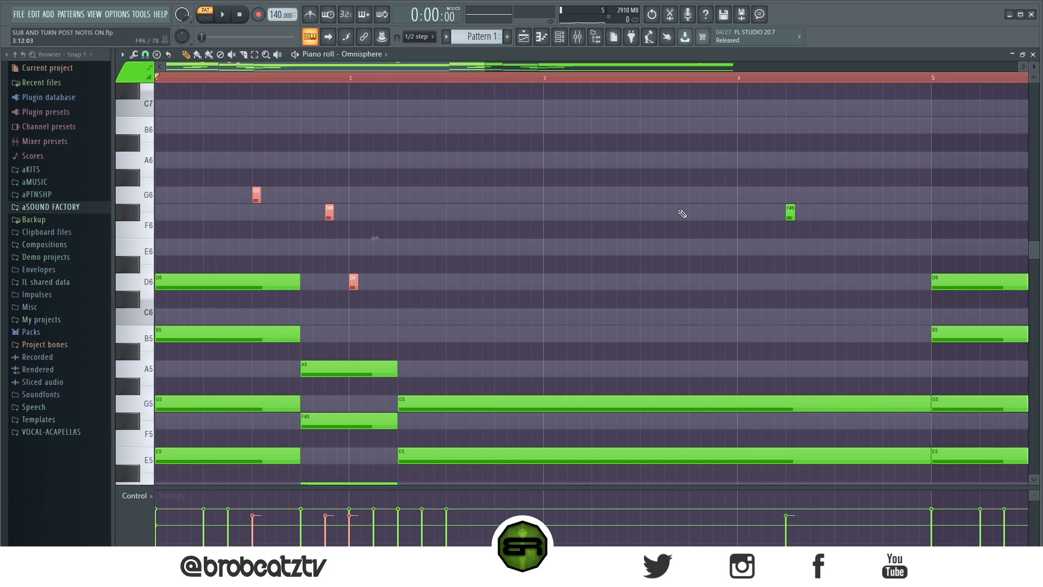
drag(774, 206, 805, 234)
ctrl+click(744, 246)
right_click(328, 212)
click(315, 213)
right_click(317, 213)
click(305, 215)
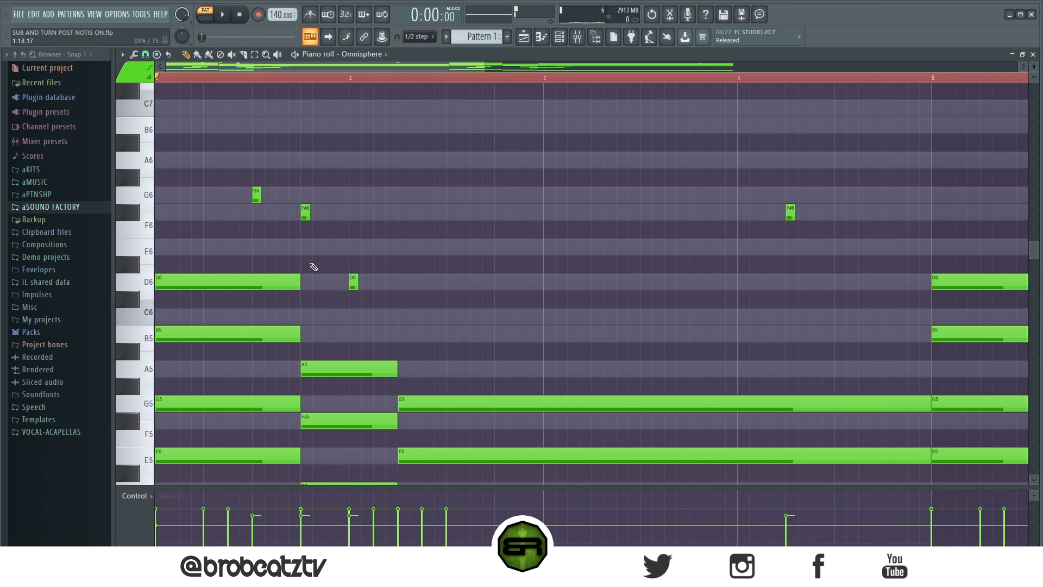
right_click(308, 217)
click(327, 215)
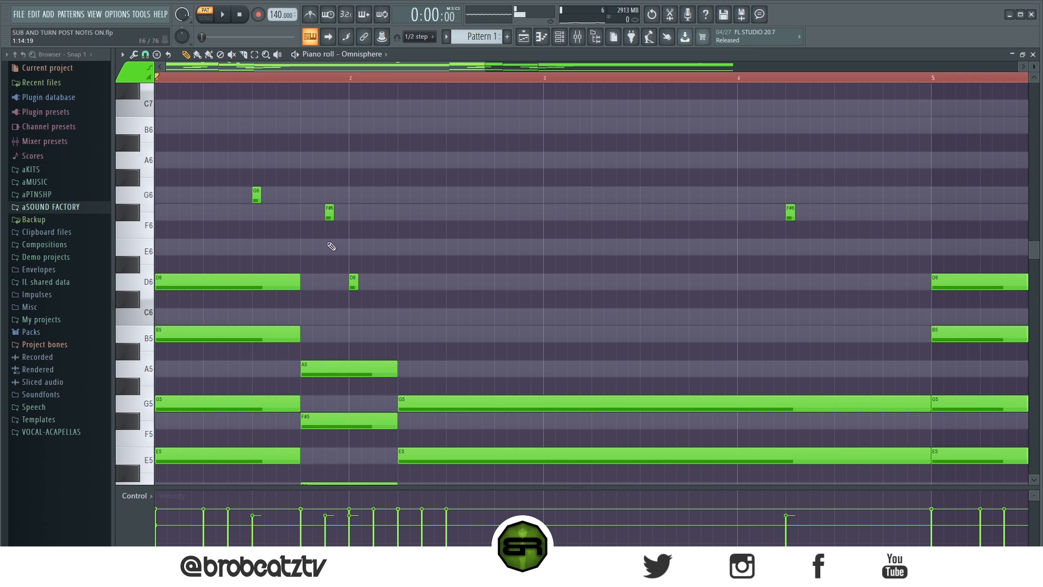
Continue the bar 4 phrase after its F#6 with short E6 and B5 notes spaced two steps apart, and play it from bar 4.
drag(463, 64, 484, 65)
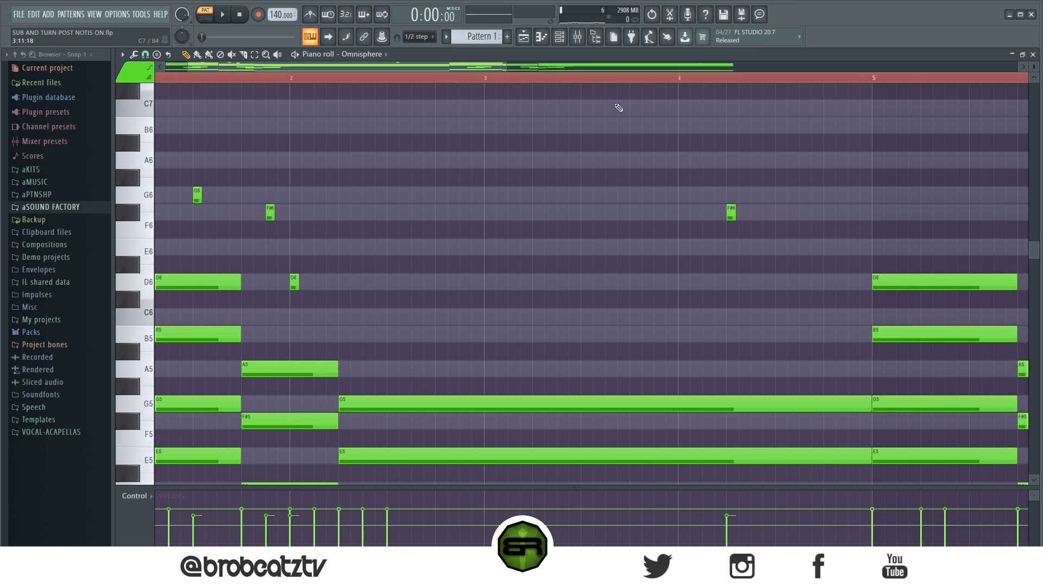
key(space)
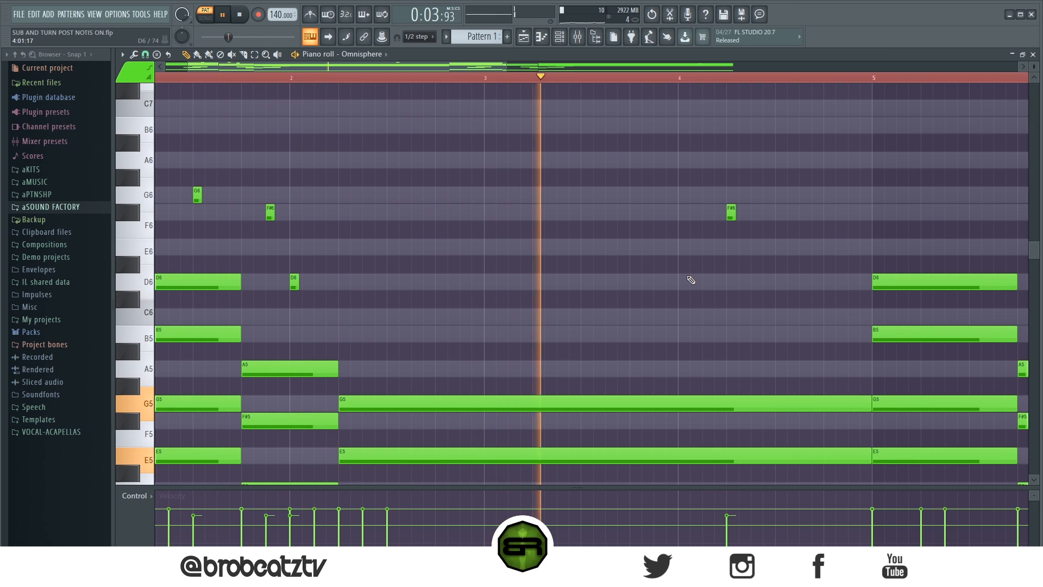
key(space)
click(753, 253)
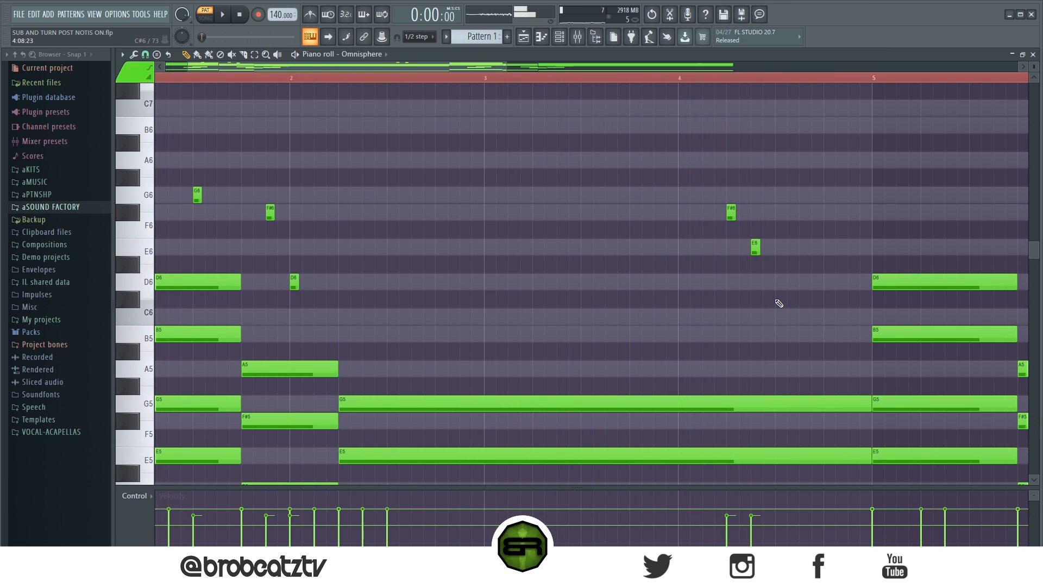
click(778, 337)
click(689, 80)
key(space)
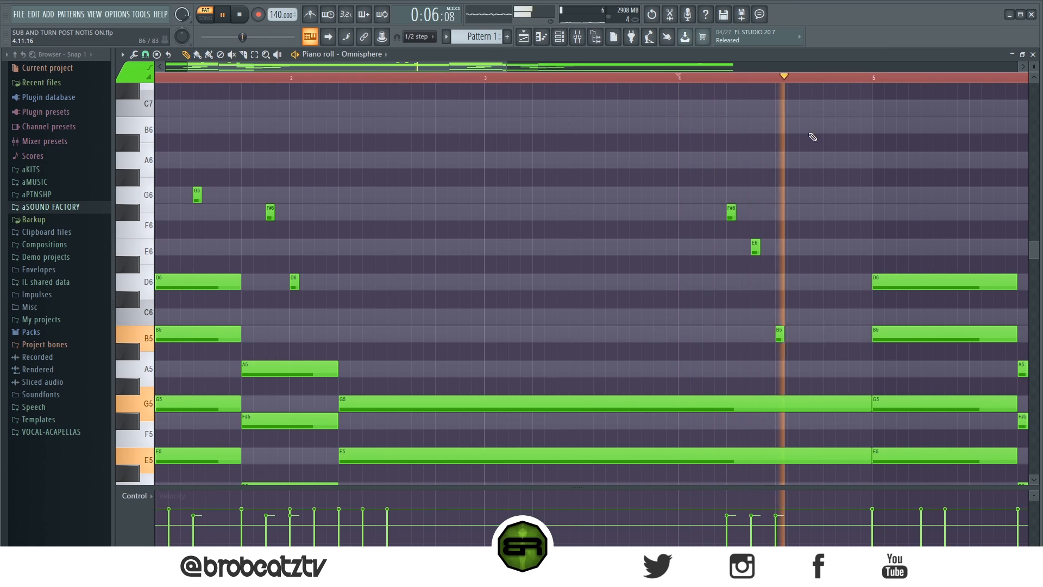
key(space)
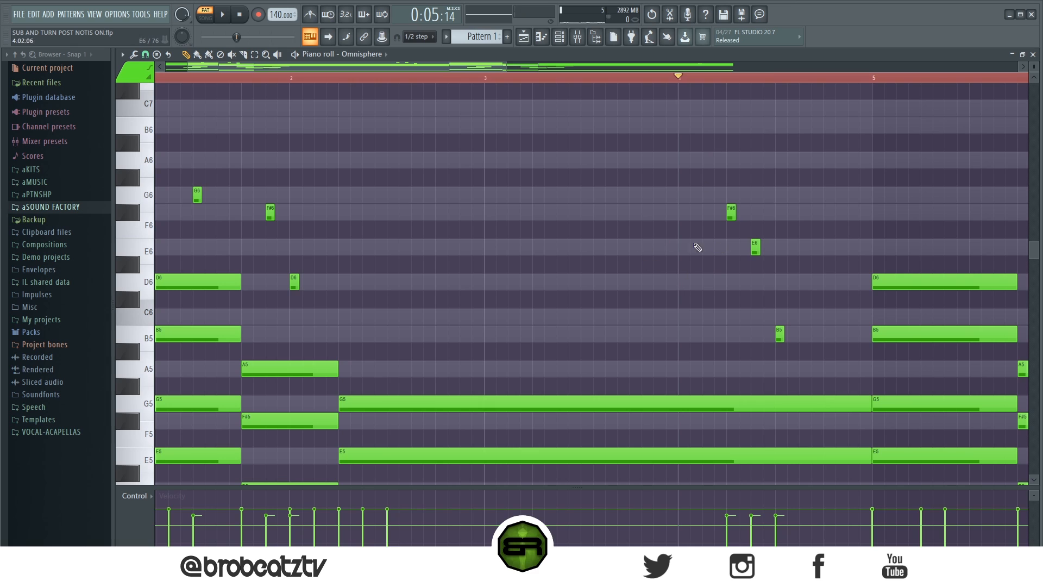
Add short ascending D6, E6, F#6 and G6 notes on consecutive steps from the start of bar 4.
click(682, 282)
click(695, 248)
click(707, 212)
click(717, 195)
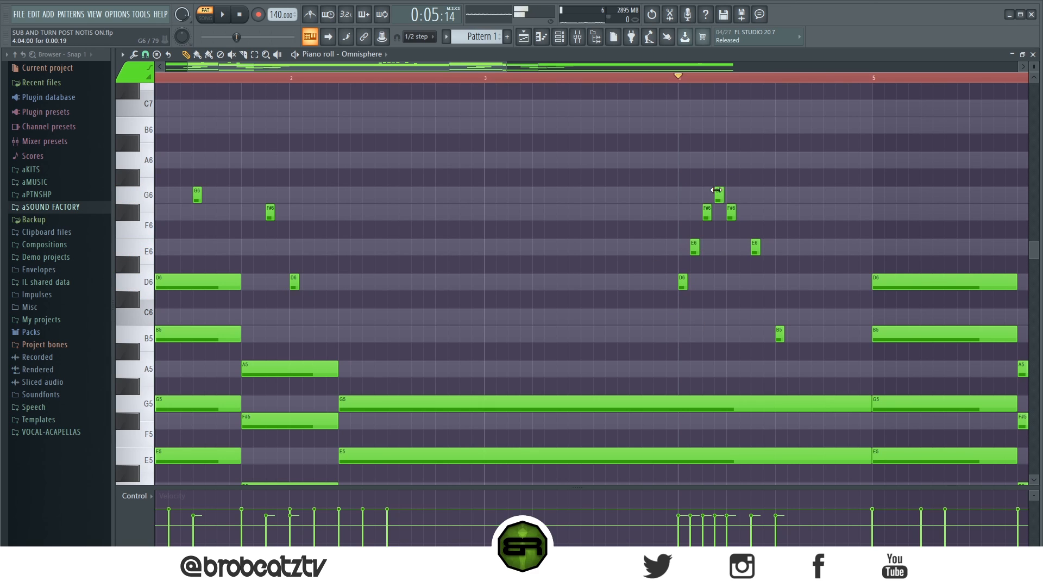
Compress the ascending four-note run to about half its length and shift it to lead directly into the F#6 in bar 4.
drag(719, 187, 679, 307)
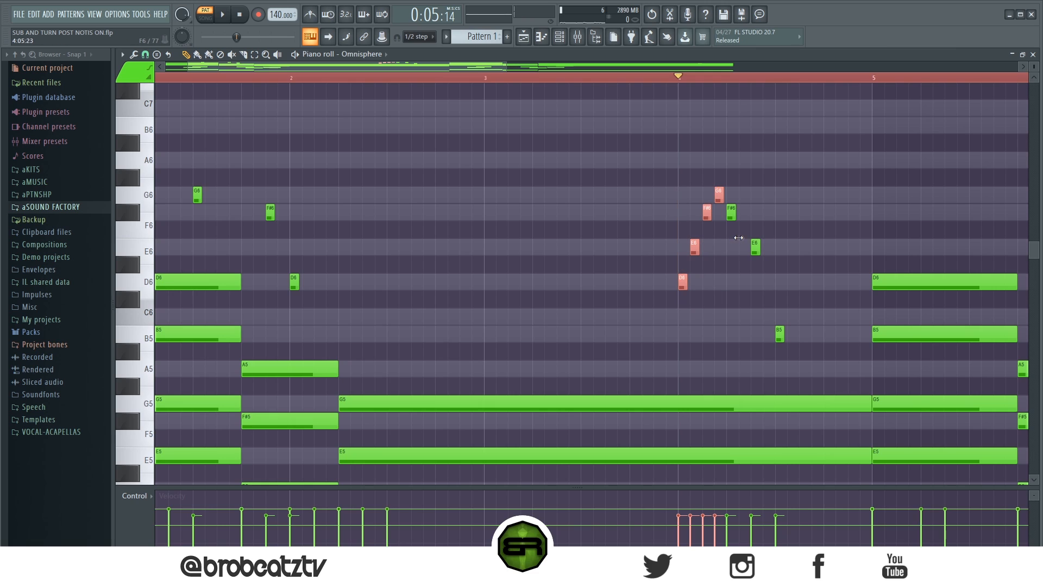
drag(739, 236, 718, 239)
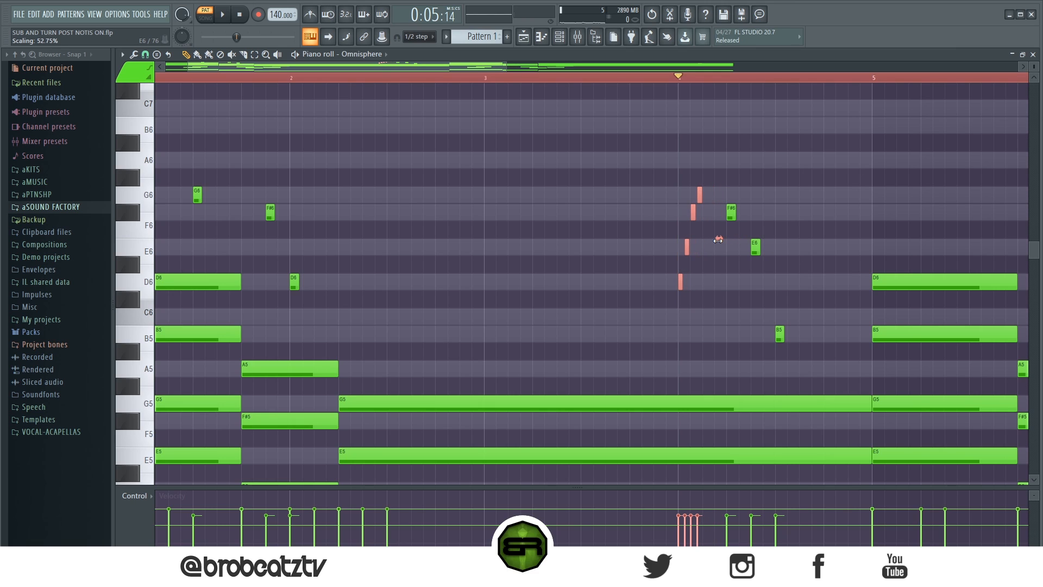
drag(699, 196, 722, 199)
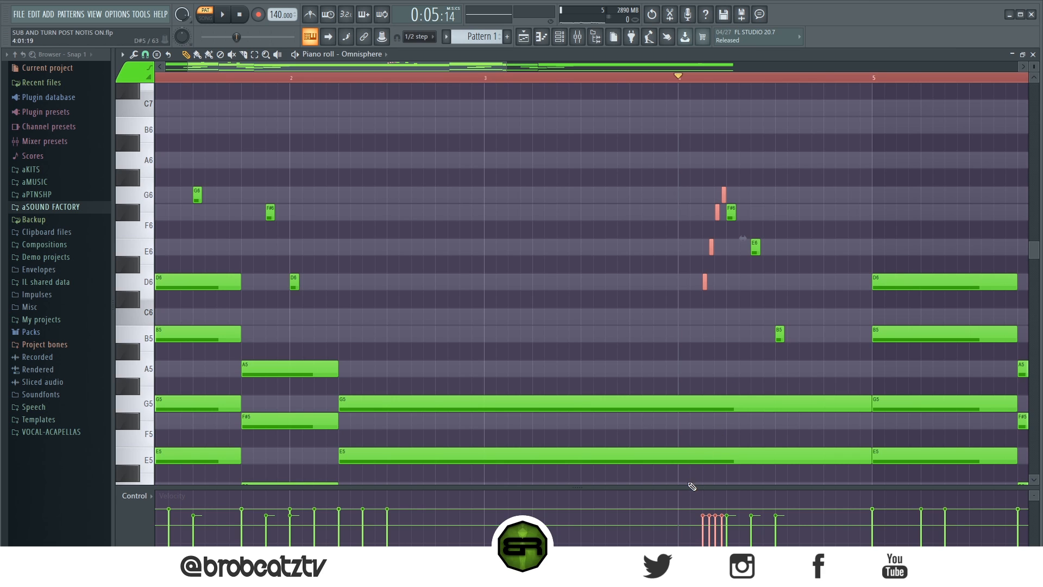
Ramp the velocities of the four run notes upward from soft to louder and play the phrase from bar 4.
drag(687, 485, 688, 298)
drag(699, 537, 725, 439)
ctrl+click(633, 242)
drag(617, 297, 592, 487)
scroll(594, 78, down, 1)
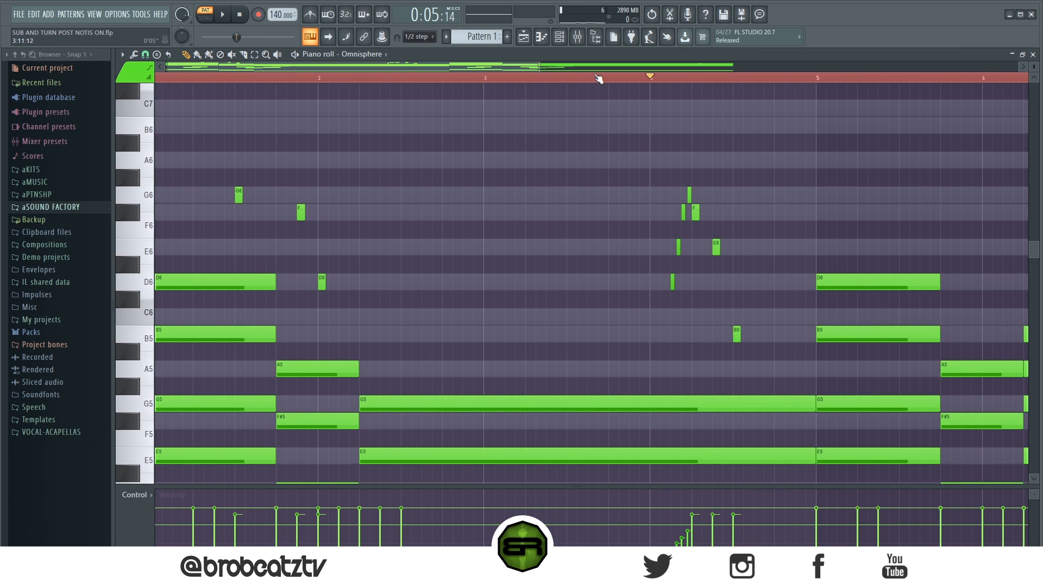
key(space)
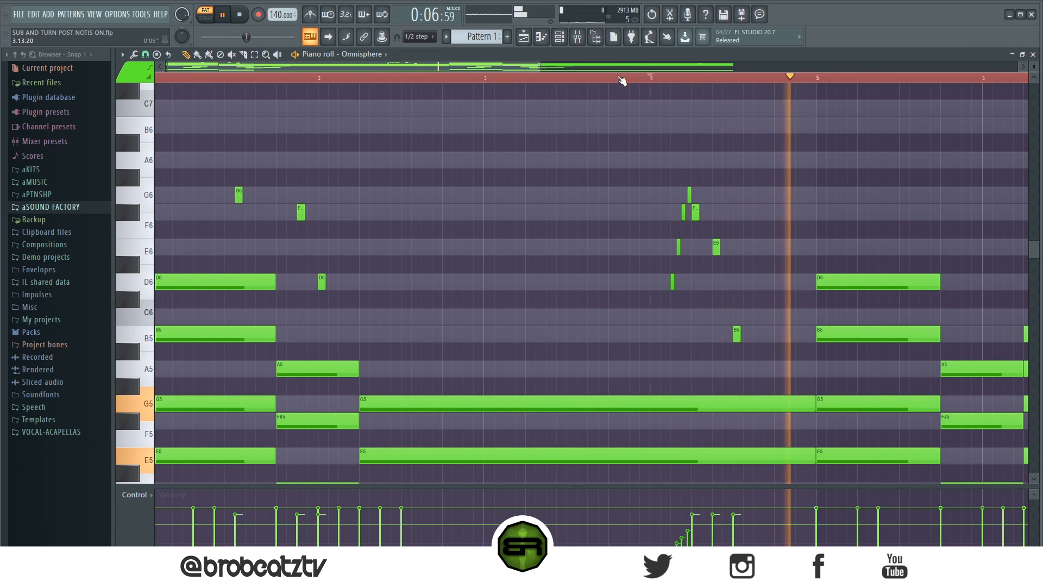
scroll(622, 84, down, 1)
scroll(622, 81, down, 1)
key(space)
Copy the high counter-melody notes of bars 1 to 4 to the same positions in bars 5 to 8.
drag(192, 184, 280, 286)
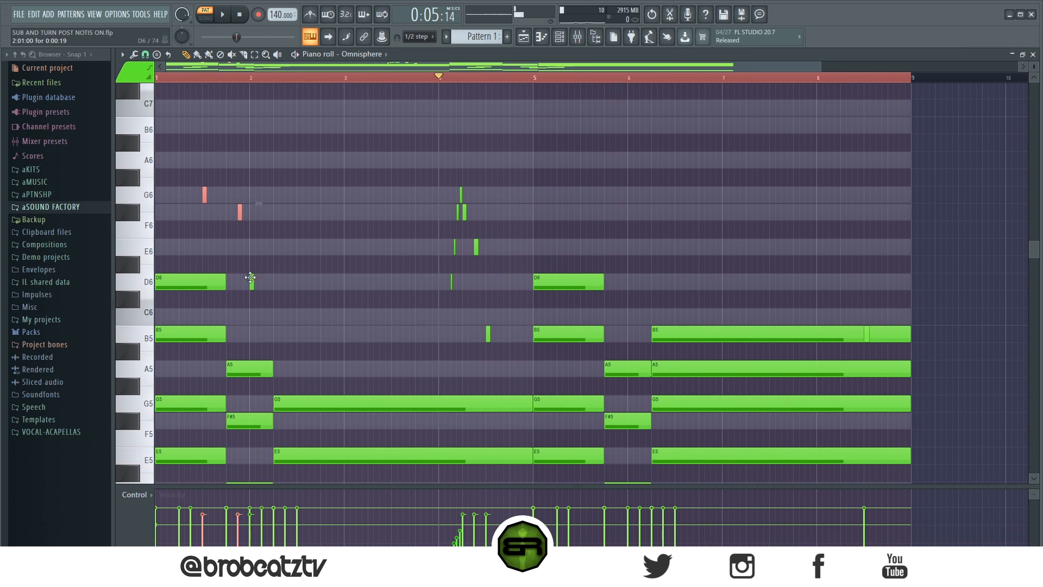
drag(438, 187, 498, 340)
drag(204, 199, 583, 211)
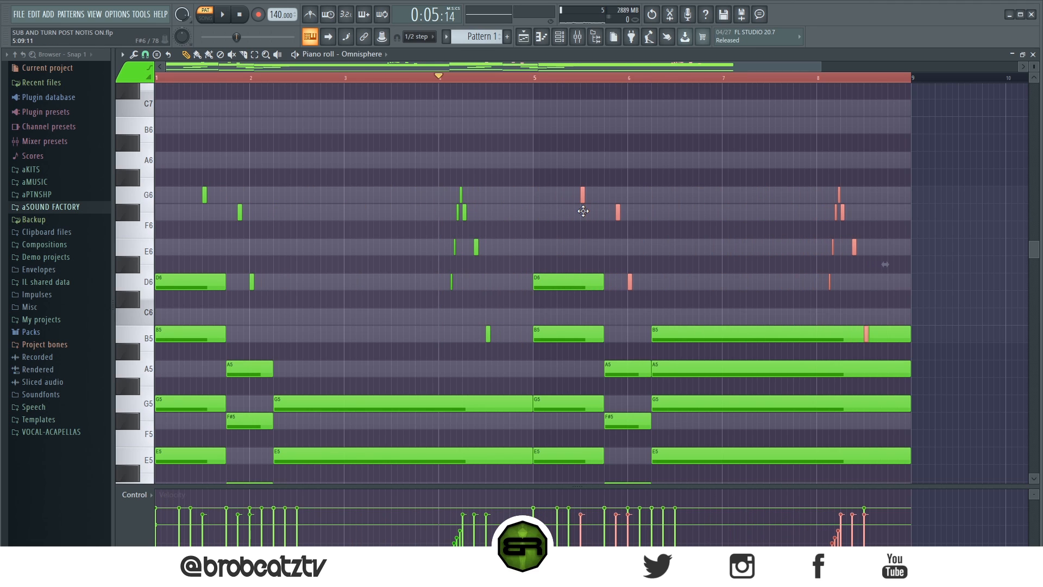
ctrl+click(700, 179)
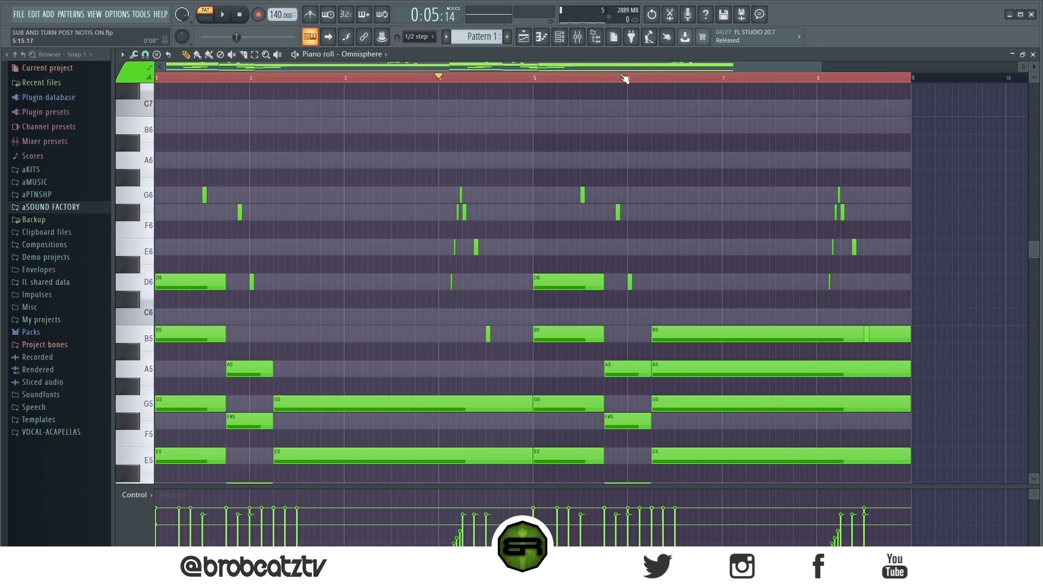
scroll(623, 75, up, 3)
drag(630, 70, 687, 73)
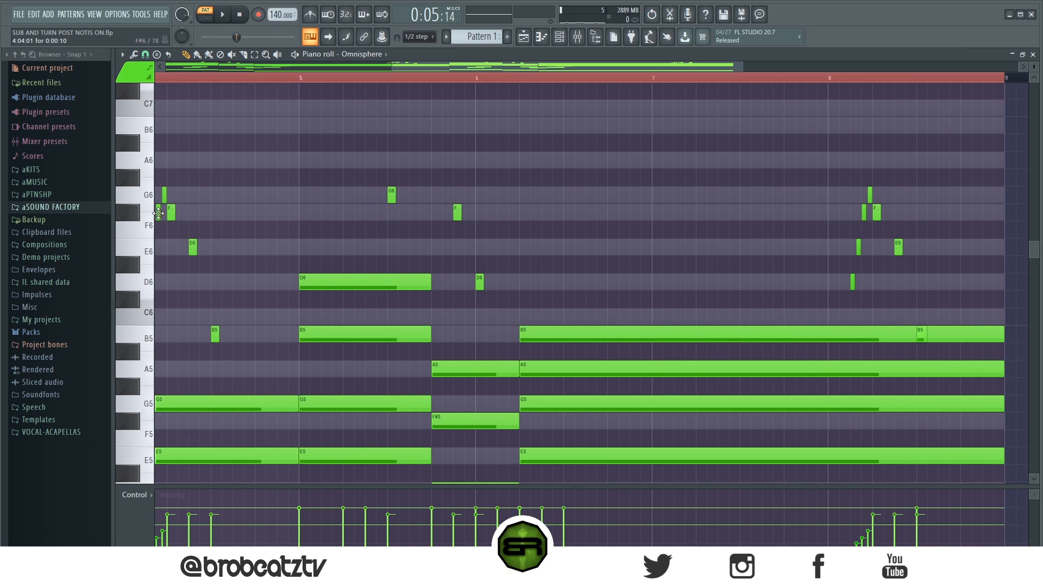
click(345, 247)
click(357, 211)
click(367, 194)
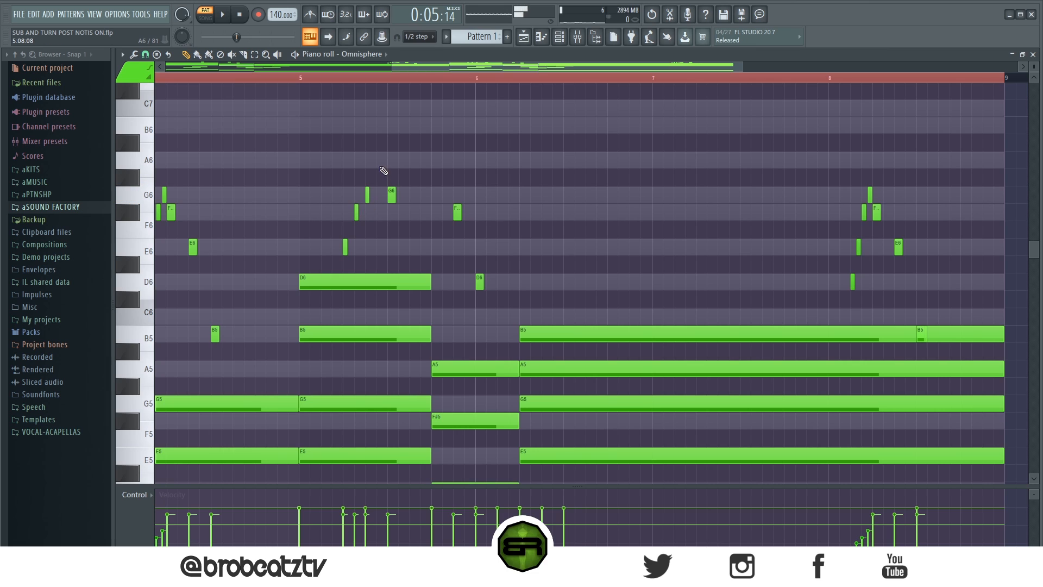
click(379, 159)
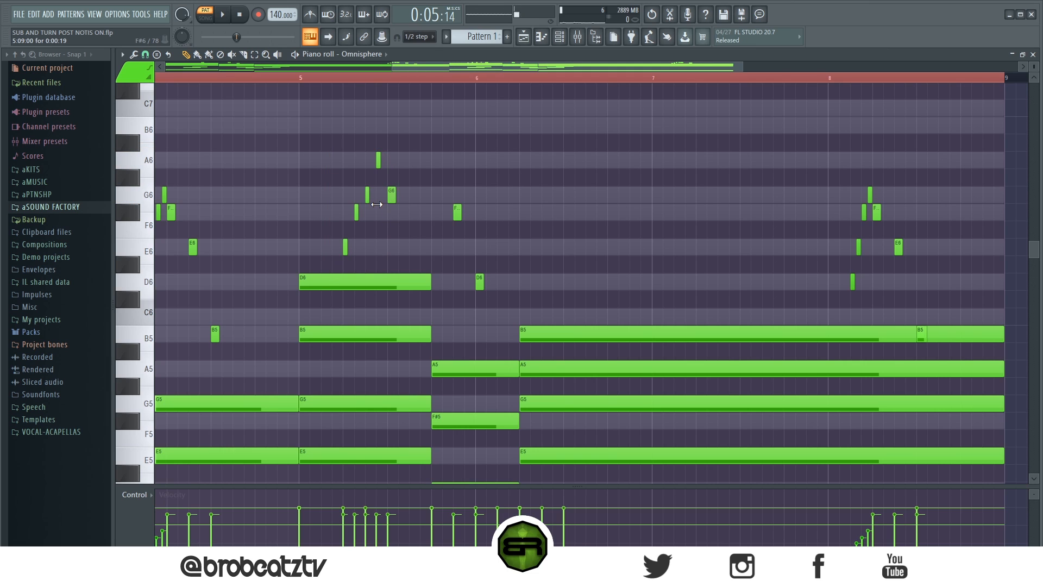
drag(384, 142, 341, 251)
drag(399, 205, 385, 204)
key(Delete)
Add a run of short ascending E6, F#6, G6 and A6 notes in bar 5 and compress it to about half its length.
click(347, 246)
click(358, 212)
click(370, 195)
click(377, 164)
drag(380, 154, 343, 252)
drag(402, 205, 382, 206)
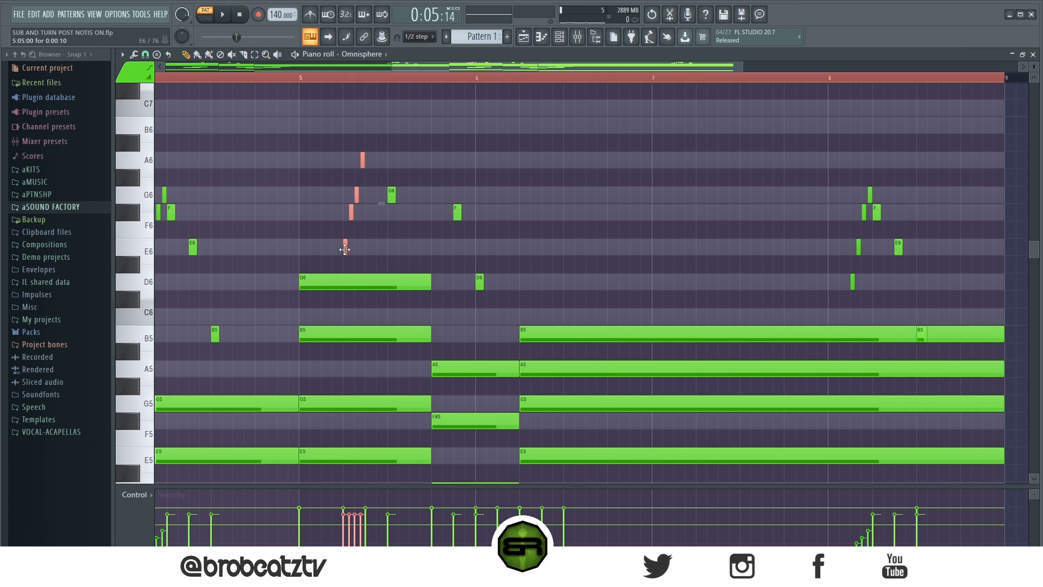
Shift the four-note run to lead directly into the G6 in bar 5 and ramp its velocities upward.
drag(344, 249, 367, 248)
drag(359, 552, 383, 532)
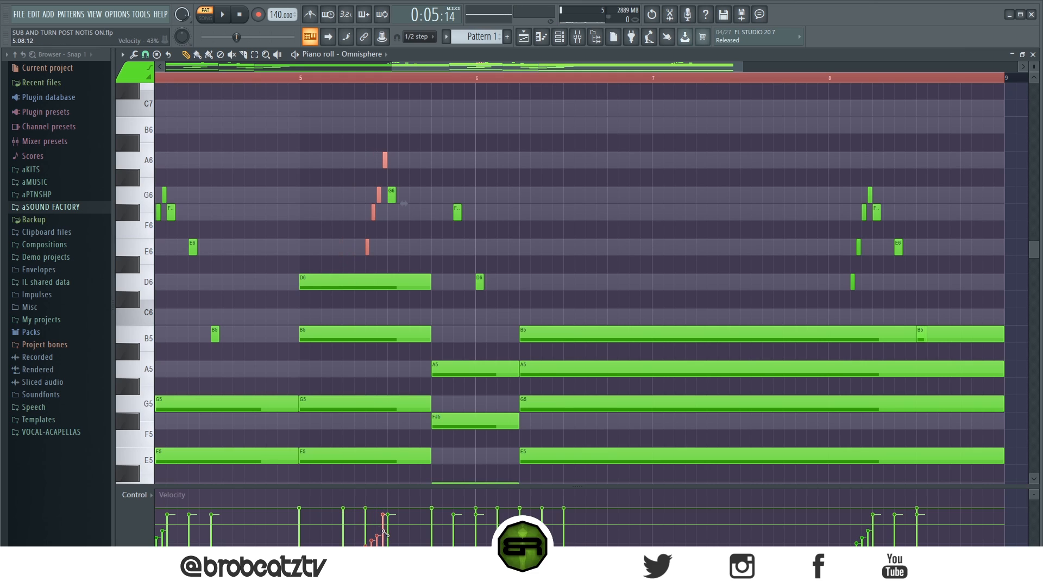
ctrl+click(559, 231)
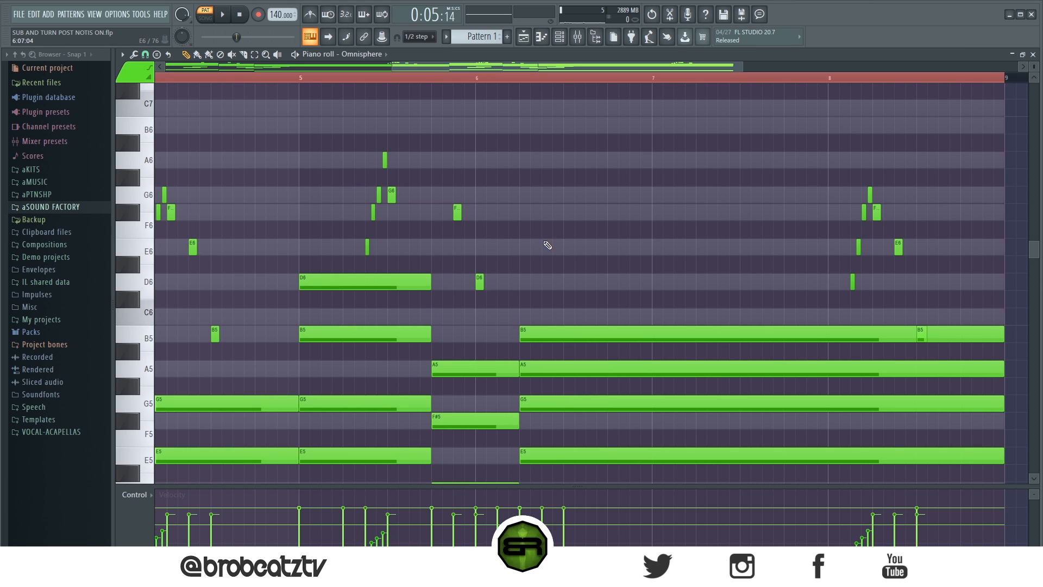
Replace the short D6 at the start of bar 6 with slightly staggered short B5, E6 and F#6 notes.
right_click(479, 281)
click(480, 337)
click(482, 247)
click(488, 213)
drag(487, 216, 478, 255)
key(ctrl+d)
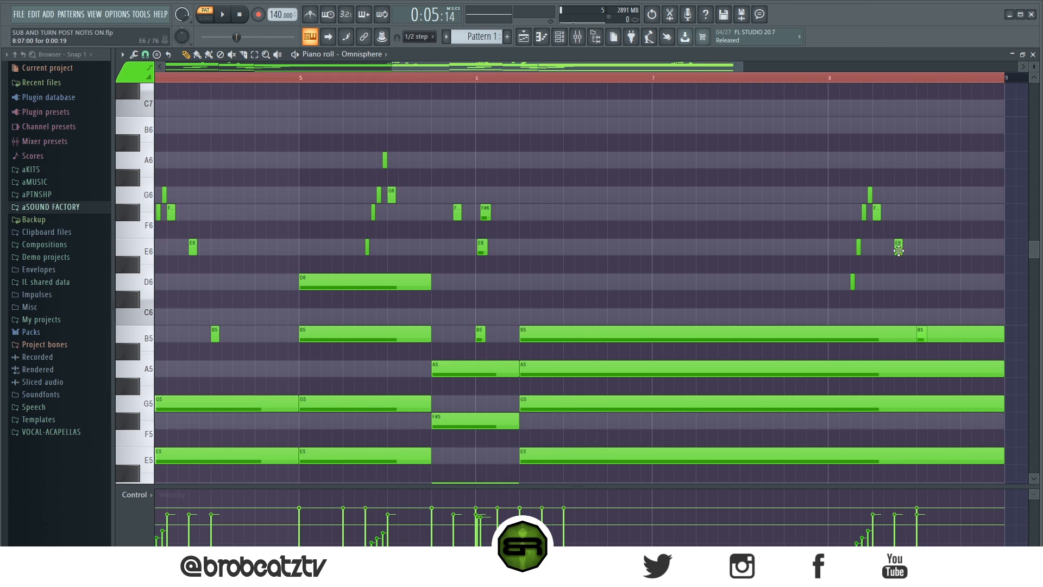
Add a short D6 above the short B5 in the middle of bar 8 and lower its velocity.
click(922, 285)
key(space)
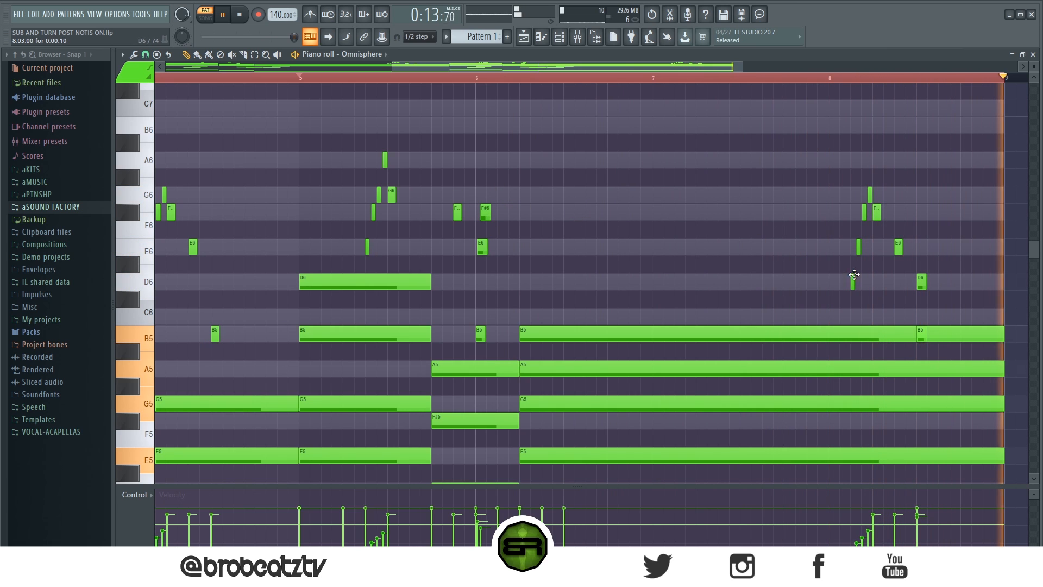
click(922, 282)
scroll(931, 287, down, 4)
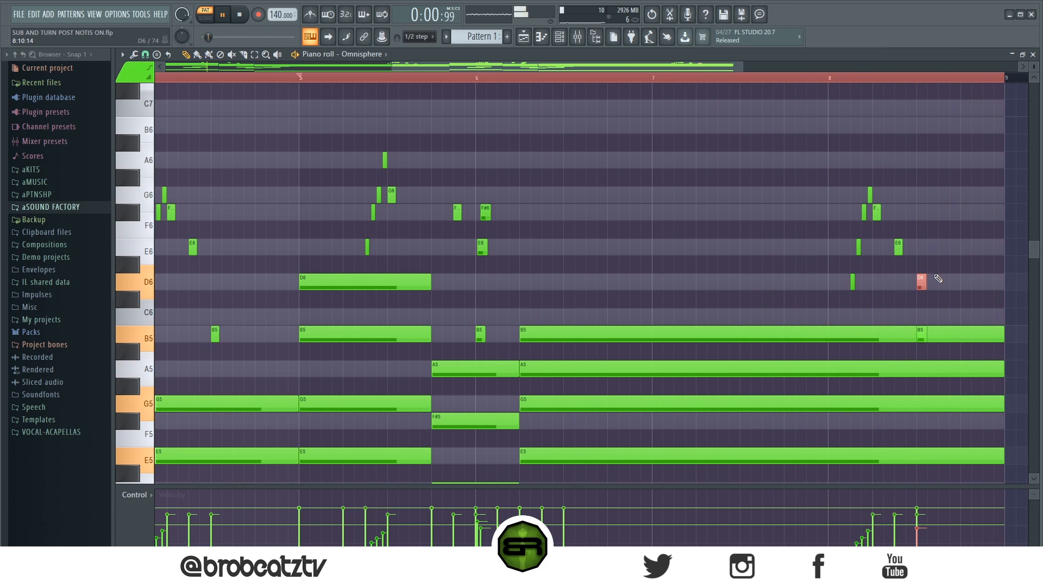
Play the pattern from bar 5 and lower the velocity of the short D6 in bar 8 a little further.
click(312, 82)
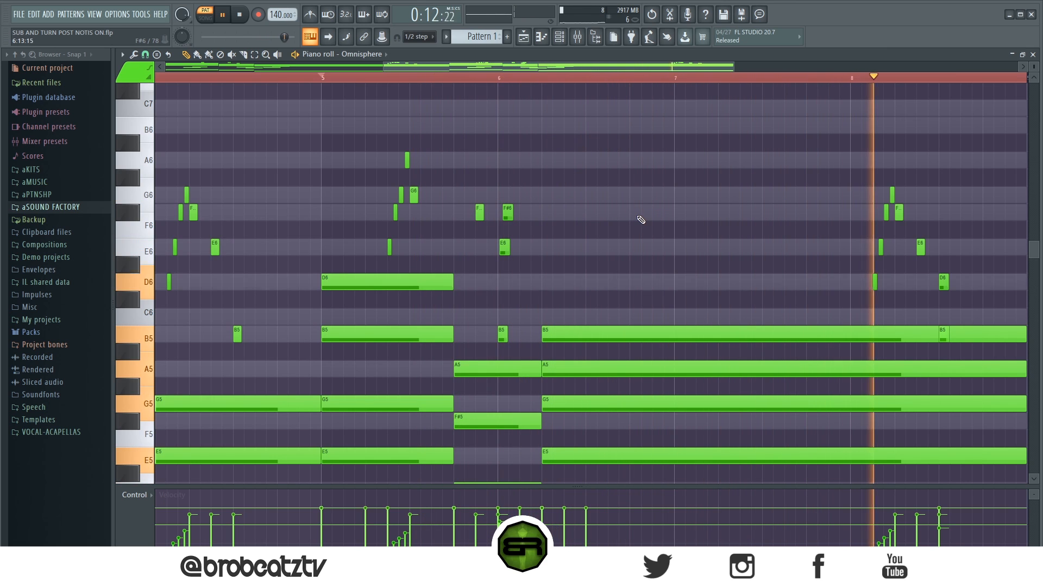
key(space)
click(945, 281)
scroll(950, 294, down, 1)
scroll(948, 338, down, 1)
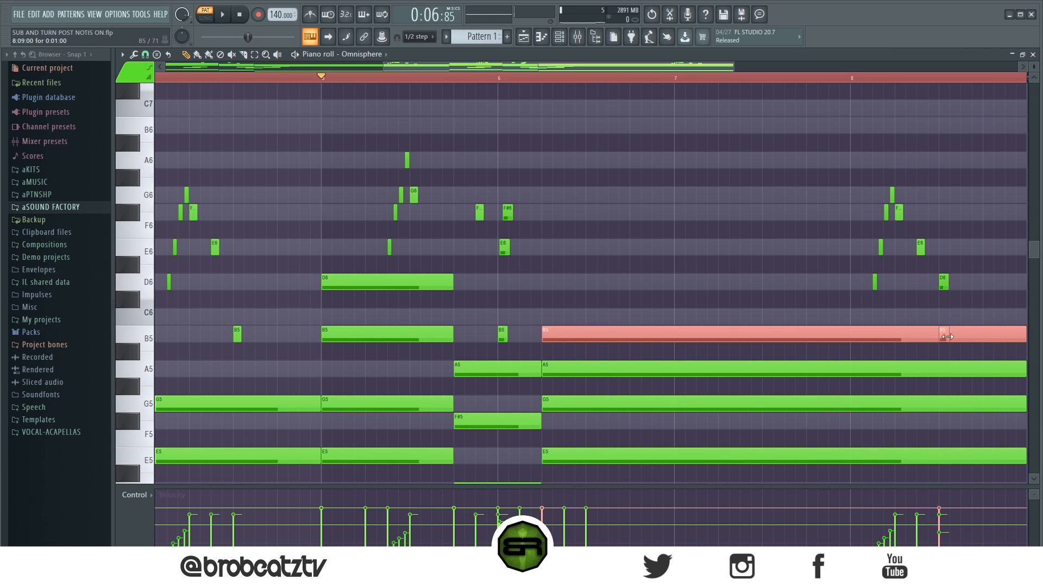
Examine the low melody notes and the E5, G5, D5 and F#5 chord notes in bars 1 and 2 for a new top line.
drag(394, 65, 232, 71)
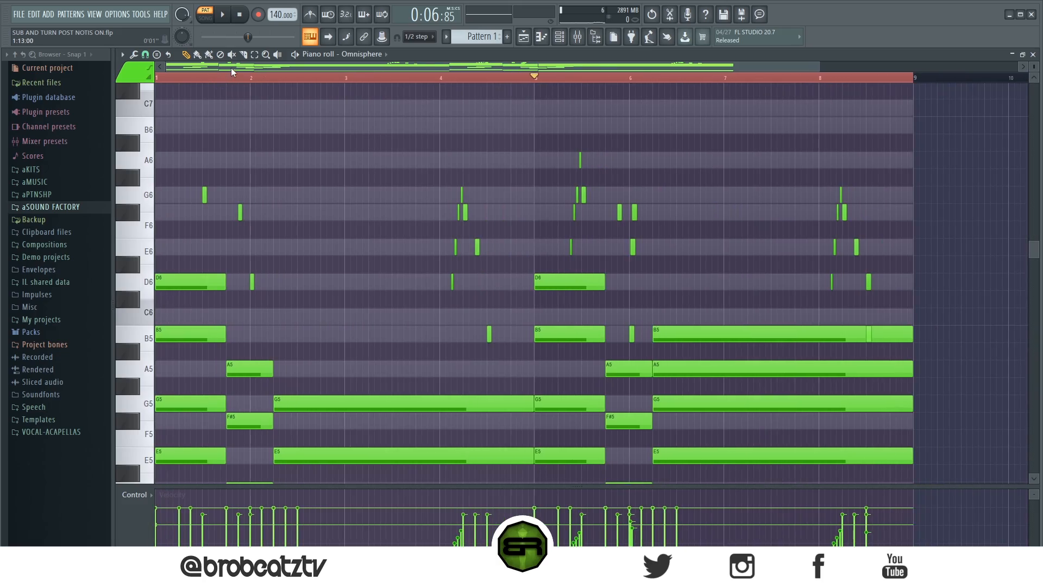
scroll(245, 190, up, 4)
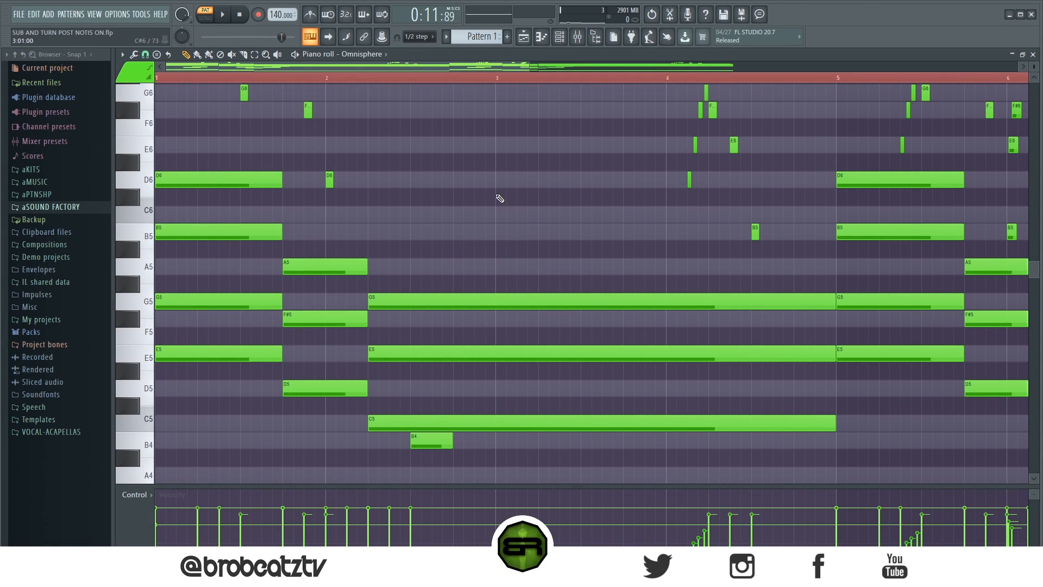
scroll(489, 217, up, 5)
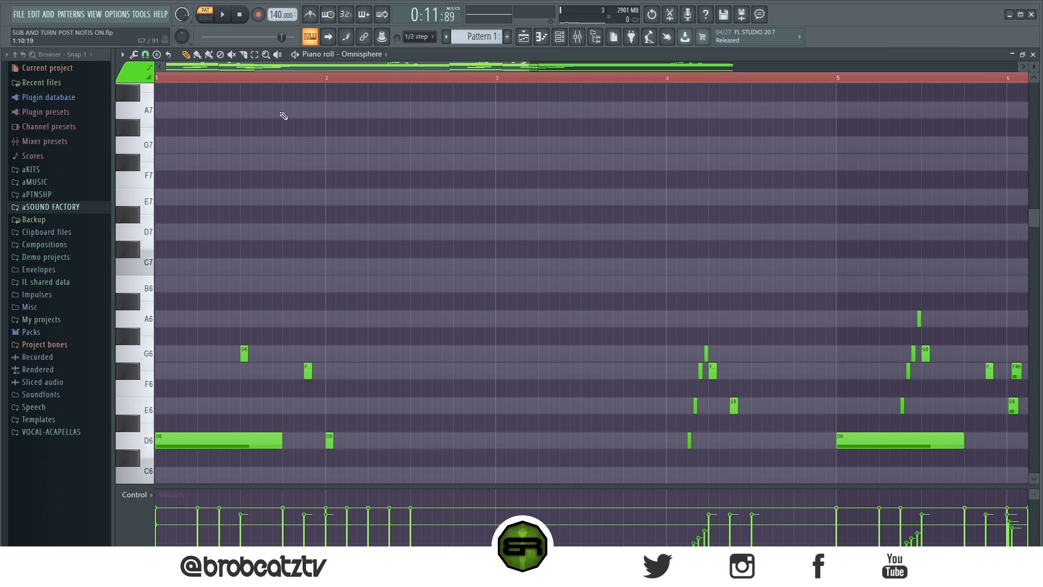
scroll(514, 194, down, 6)
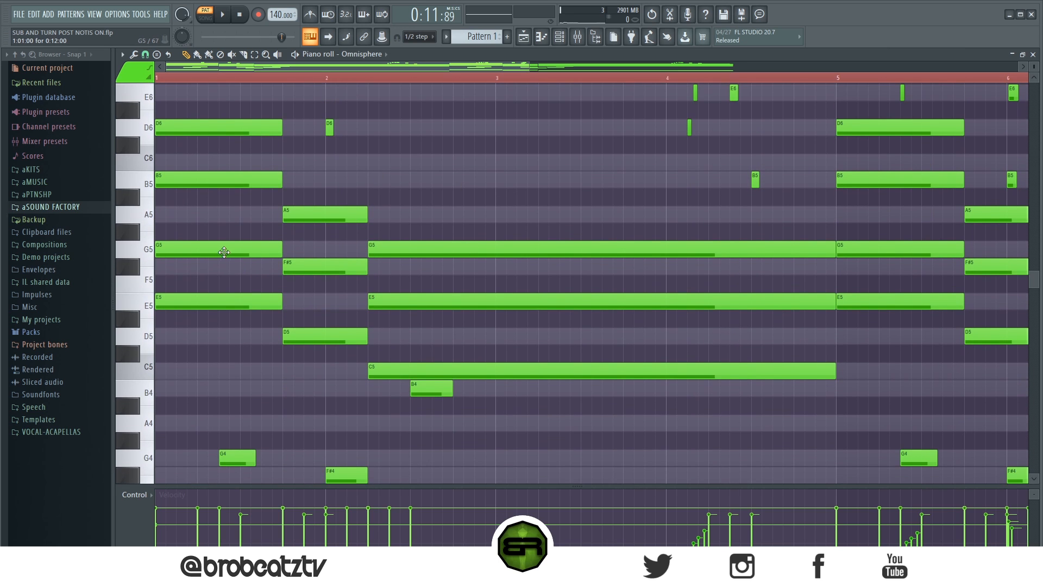
scroll(245, 282, down, 2)
drag(201, 309, 426, 464)
scroll(455, 408, down, 1)
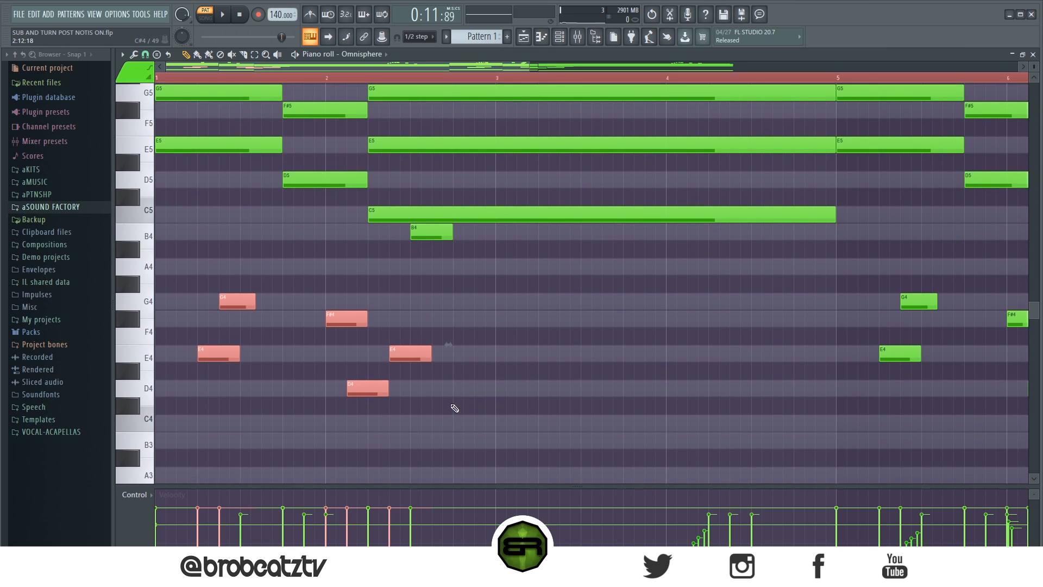
scroll(453, 407, up, 3)
ctrl+click(319, 238)
drag(186, 226, 193, 313)
drag(314, 262, 304, 342)
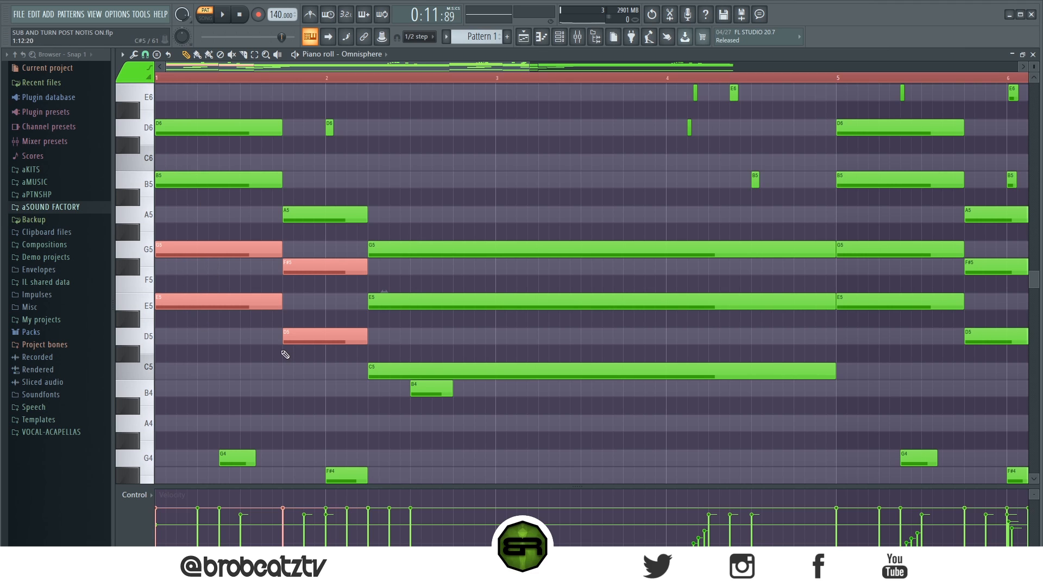
ctrl+click(255, 333)
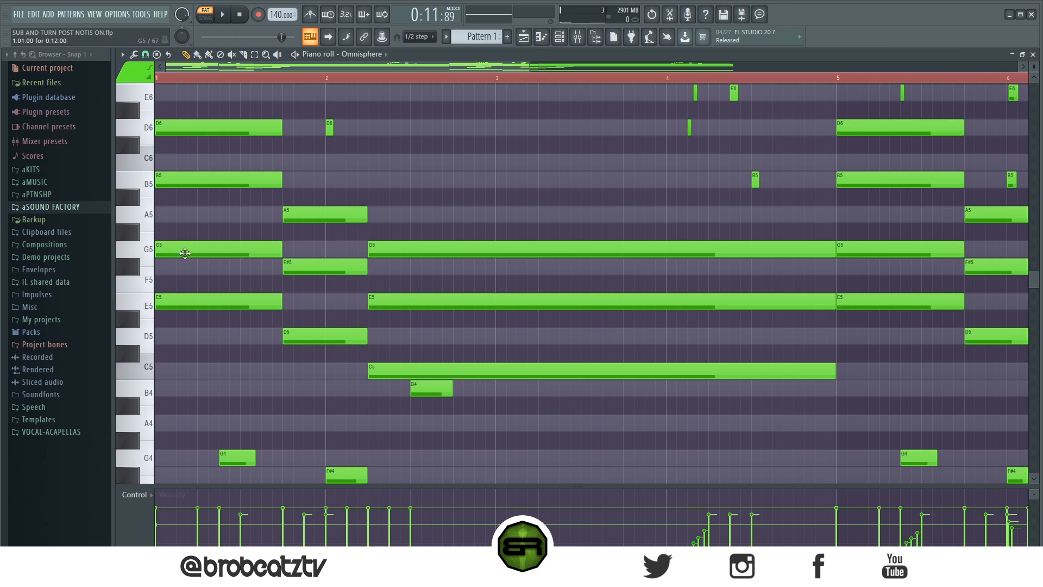
Copy the E5 and G5 notes of the first chord two octaves up to E7 and G7.
drag(194, 255, 130, 309)
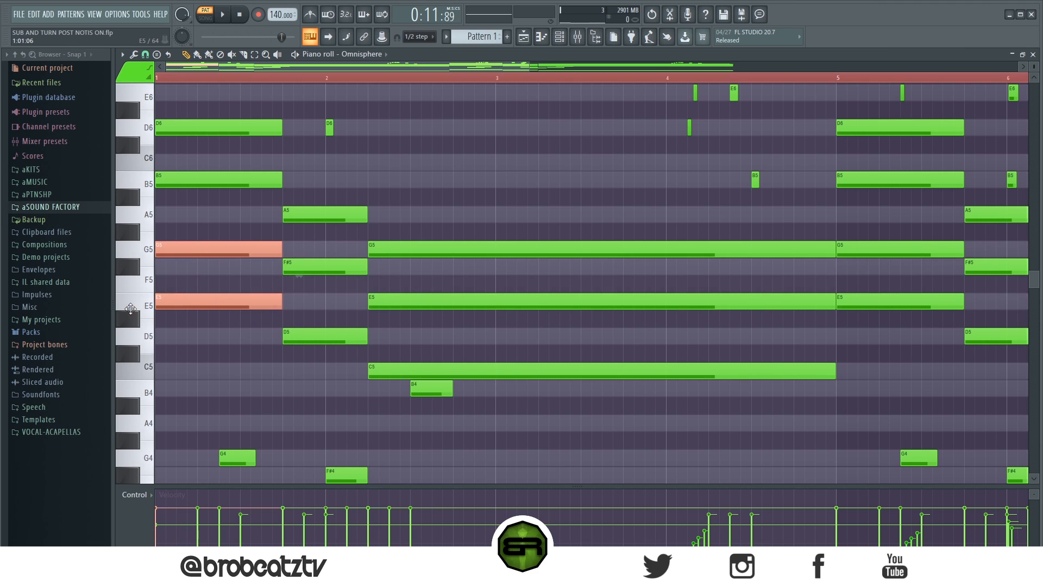
key(ctrl+c)
key(ctrl+v)
key(ctrl+Up)
key(ctrl+Up)
scroll(375, 249, up, 5)
ctrl+click(309, 240)
Shorten the E7 to two steps and replace the long G7 with a two-step G7 halfway through bar 1.
drag(280, 205, 173, 213)
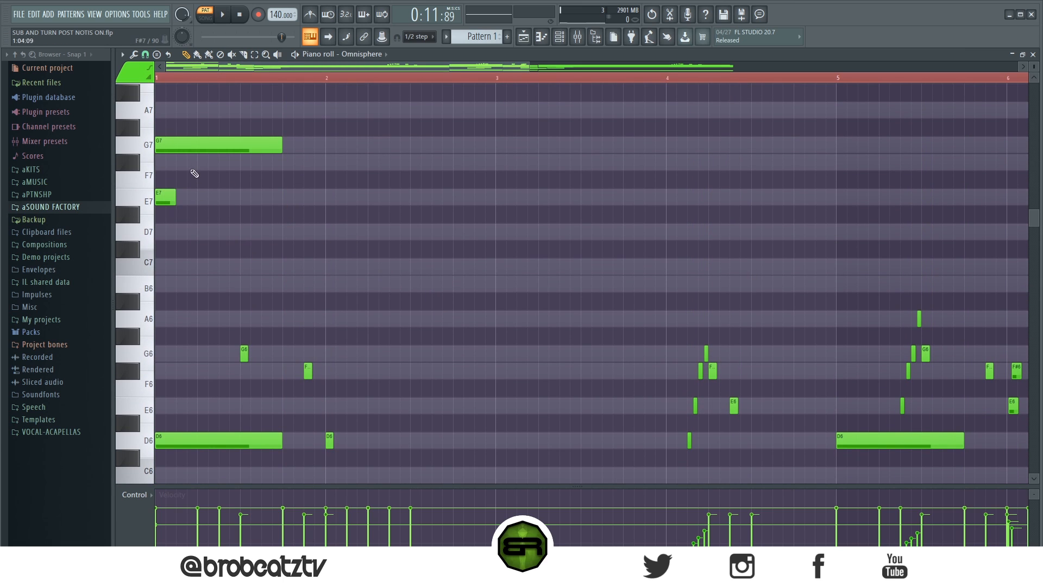
right_click(199, 152)
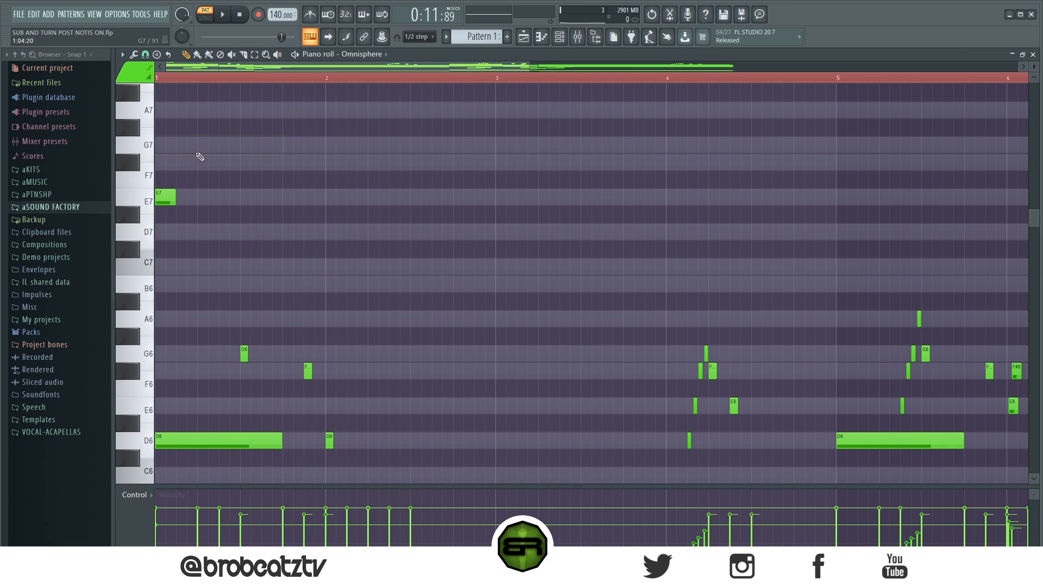
click(240, 151)
key(space)
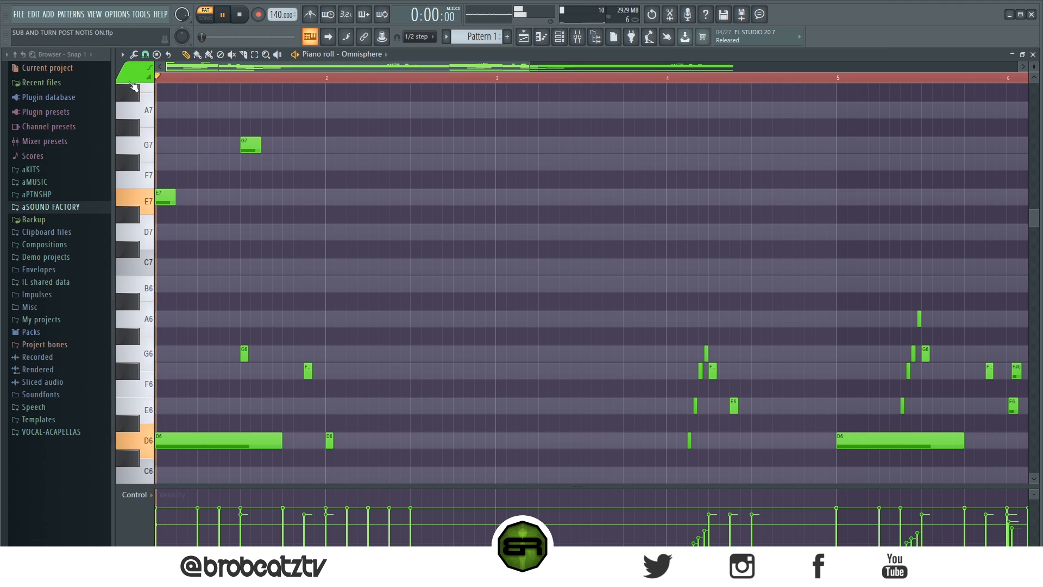
Lower the velocities of the E7 and G7 notes in bar 1 and play them from the start.
drag(166, 175, 165, 196)
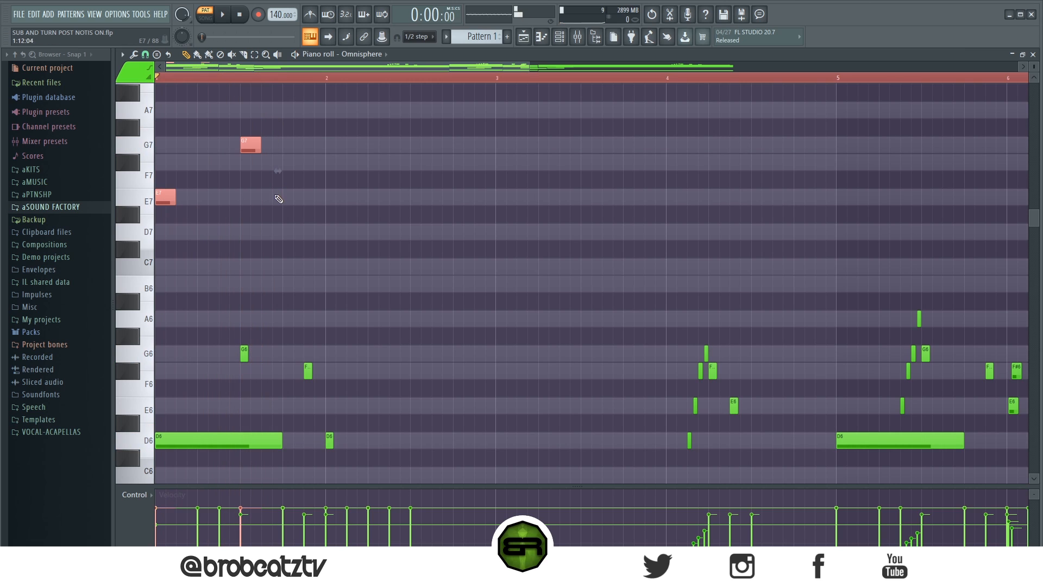
ctrl+click(333, 209)
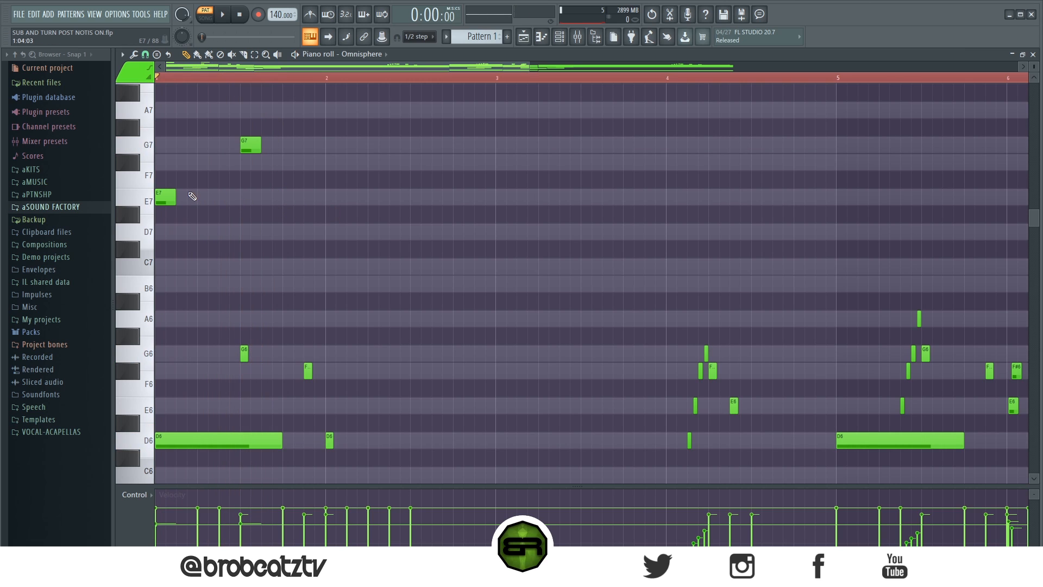
key(space)
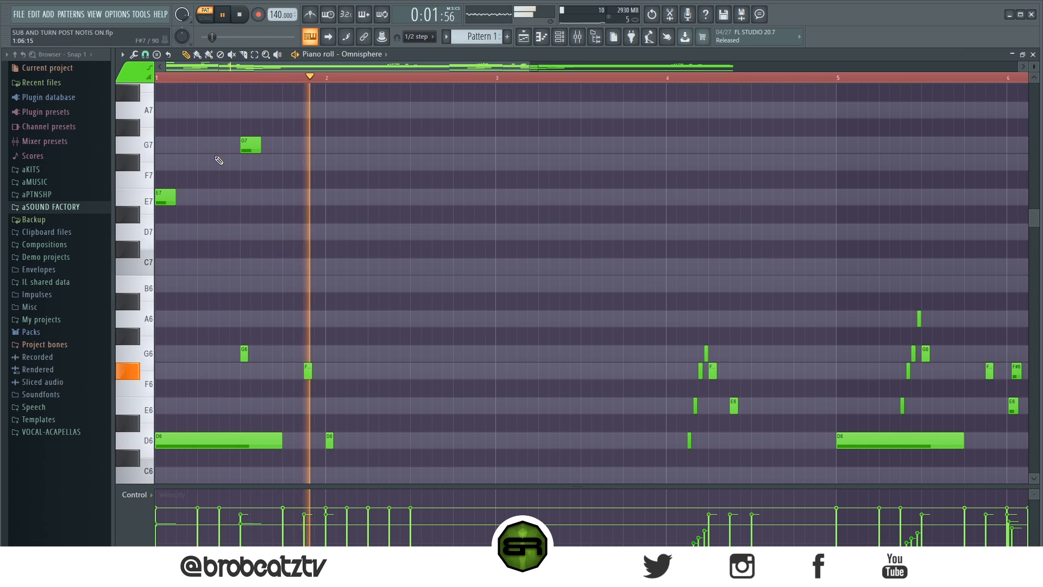
key(space)
Change the grid snap to a fraction of a beat, add a two-step F#7 between the E7 and G7 in bar 1, and audition it.
click(145, 55)
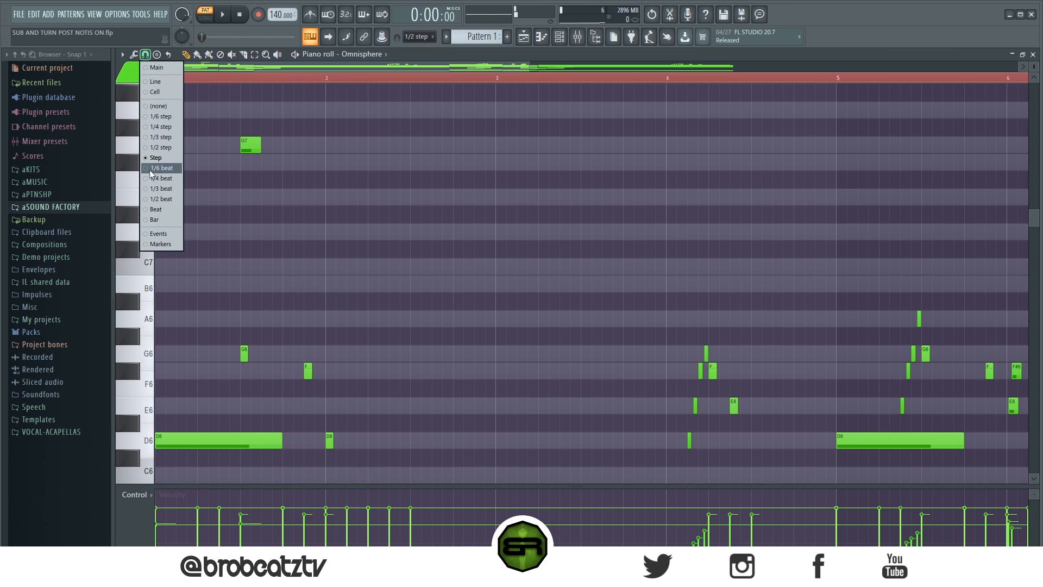
click(151, 169)
click(146, 55)
click(167, 198)
click(186, 162)
key(space)
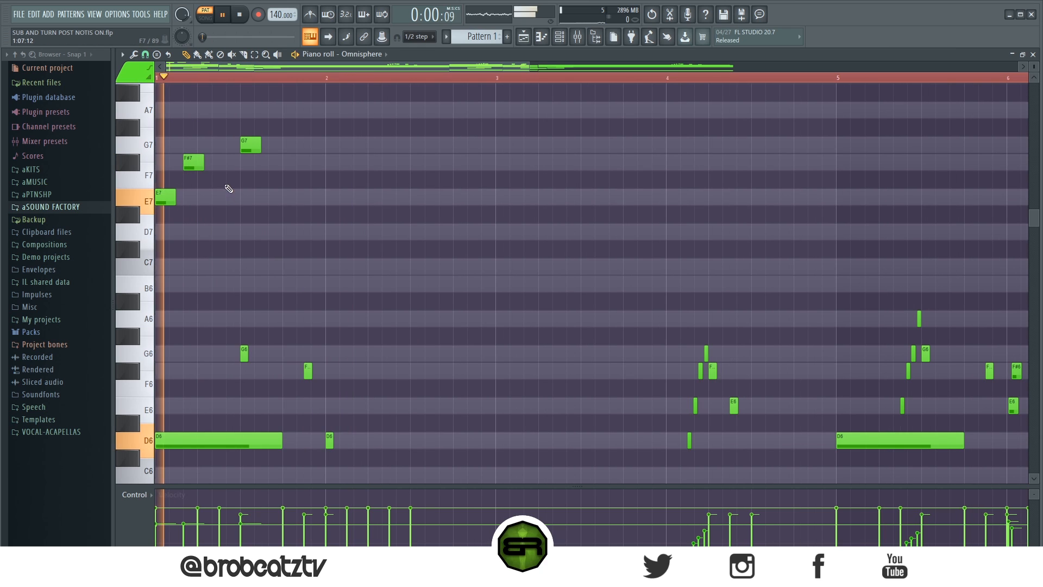
key(space)
key(space)
key(space)
key(space)
key(space)
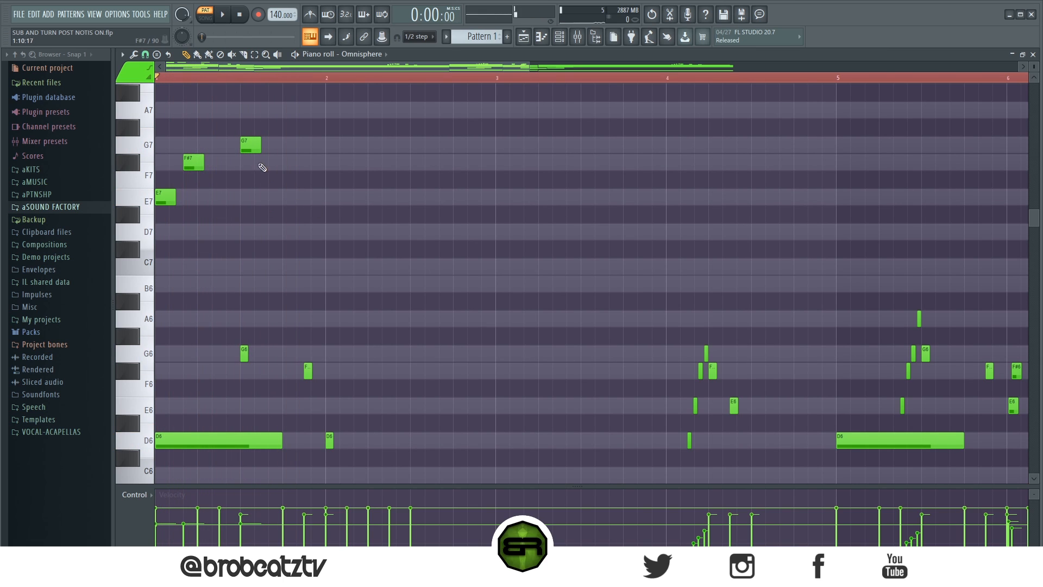
Try a short D7 at the start of the last beat of bar 1 and play it.
scroll(305, 175, down, 6)
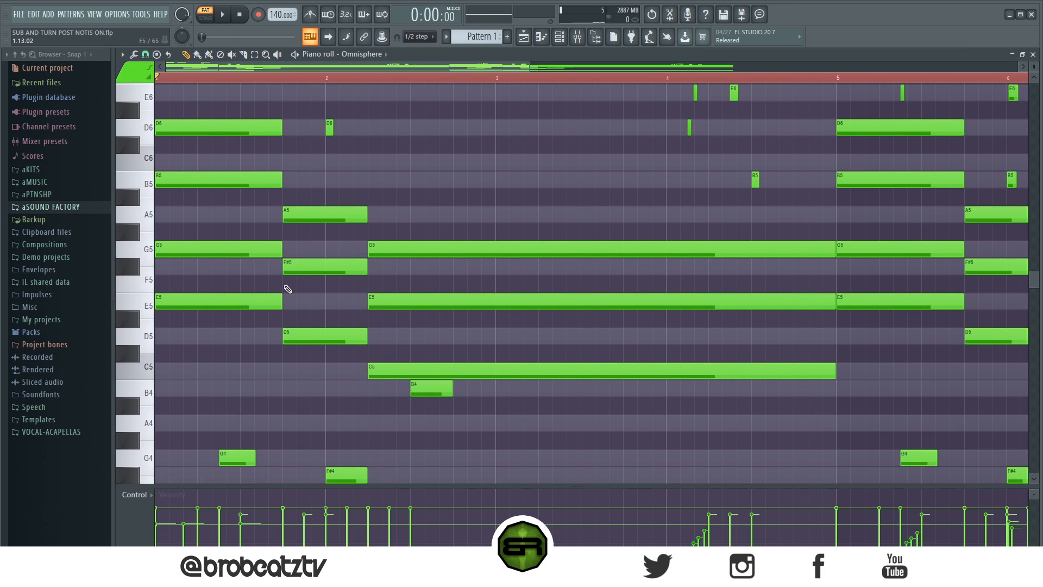
drag(222, 223, 209, 253)
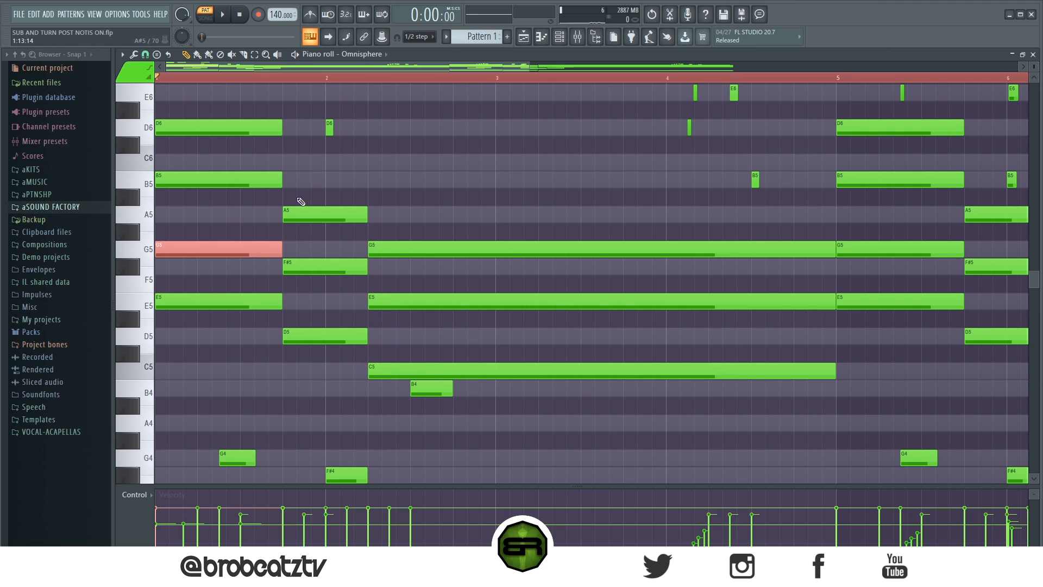
scroll(317, 227, up, 6)
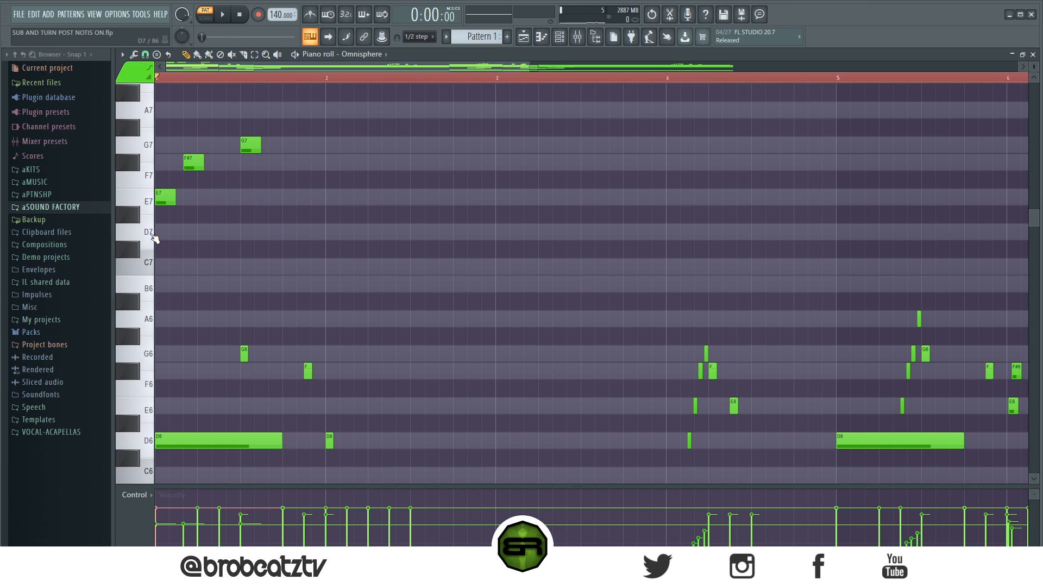
click(286, 233)
key(space)
key(space)
right_click(289, 233)
Add a two-step D7 at the start of bar 2 and play the top line from the start.
key(space)
key(space)
key(space)
click(333, 238)
key(space)
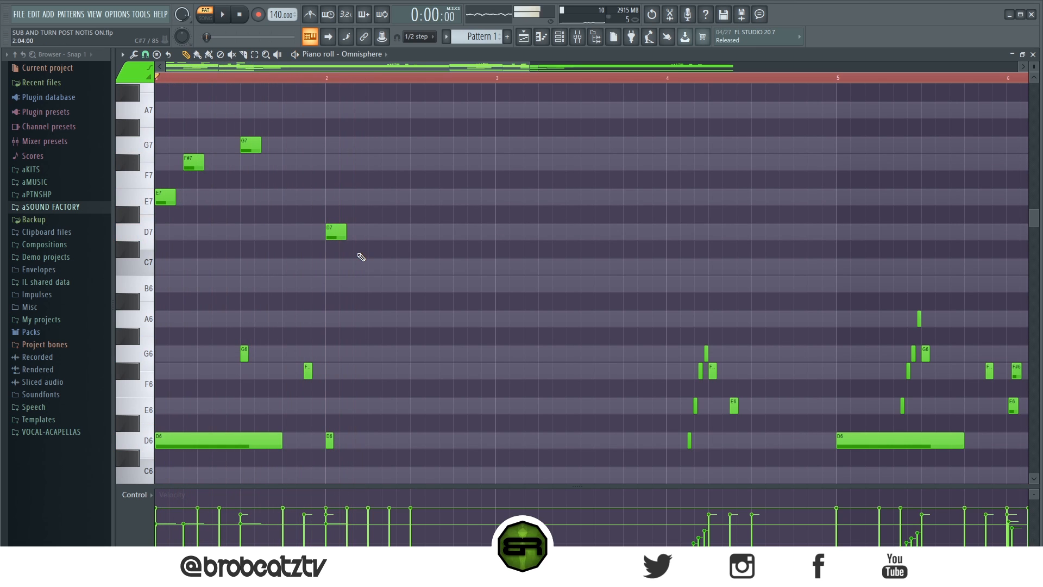
Add a two-step B6 just after the D7 in bar 2 and audition the top line.
key(space)
click(355, 284)
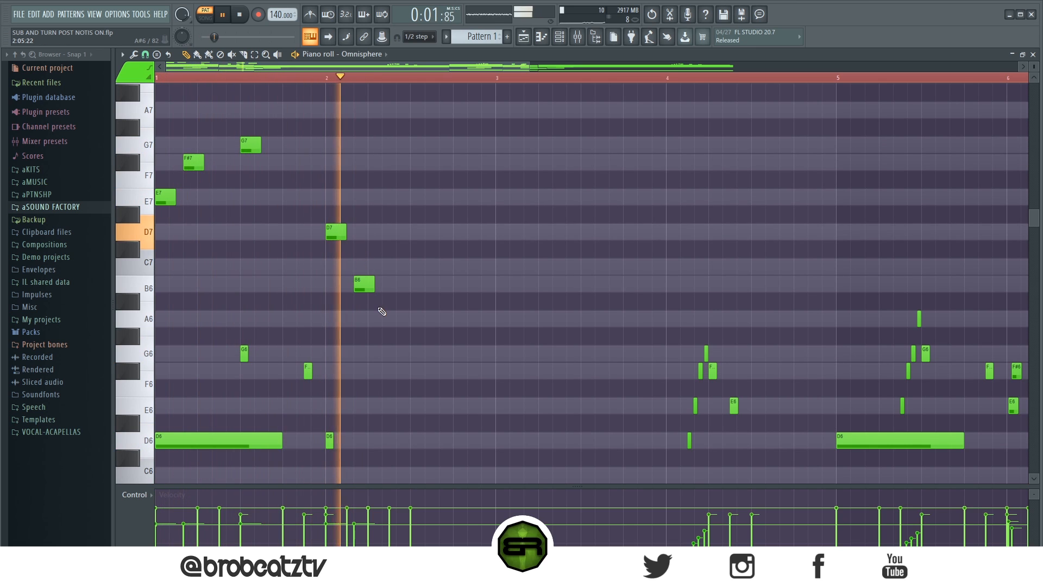
key(space)
key(space)
Add a two-step D7 between the F#7 and G7 in bar 1 and play the top line from the start.
click(145, 54)
click(163, 178)
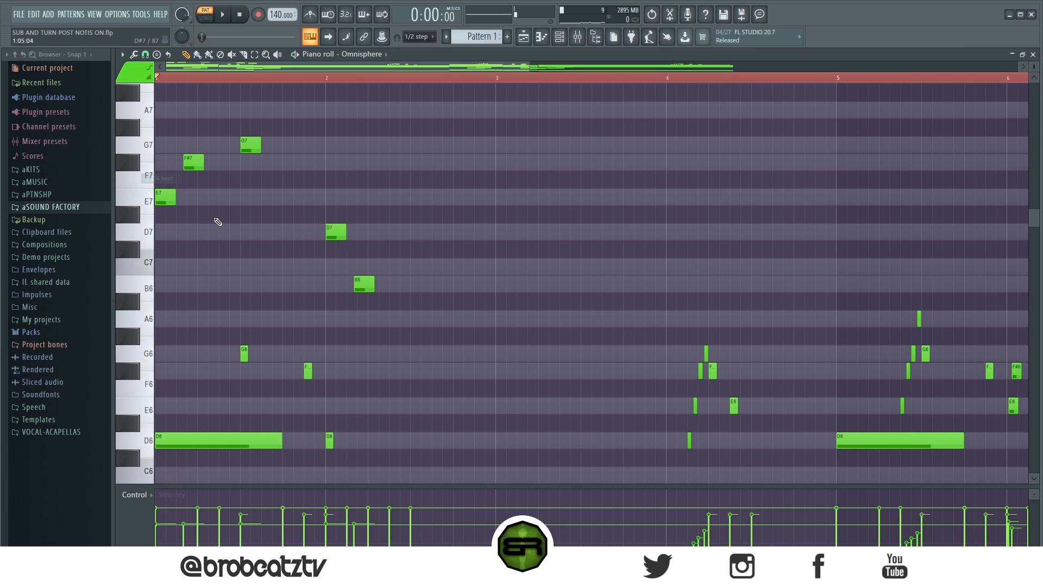
scroll(223, 111, down, 2)
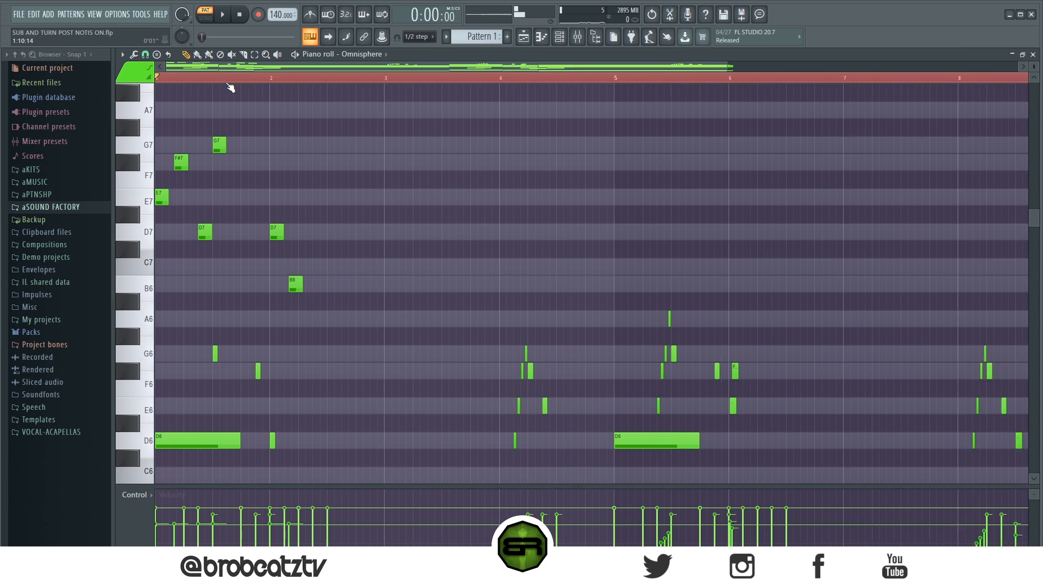
key(space)
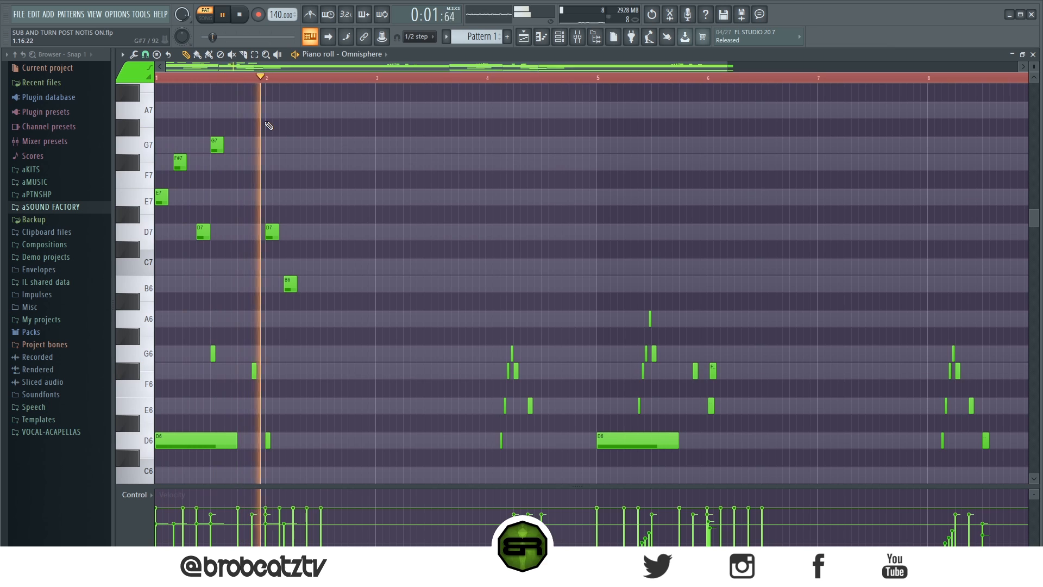
Duplicate the top-line phrase from bars 1–2 to the start of bar 5 and play through the pattern.
drag(330, 129, 153, 282)
key(space)
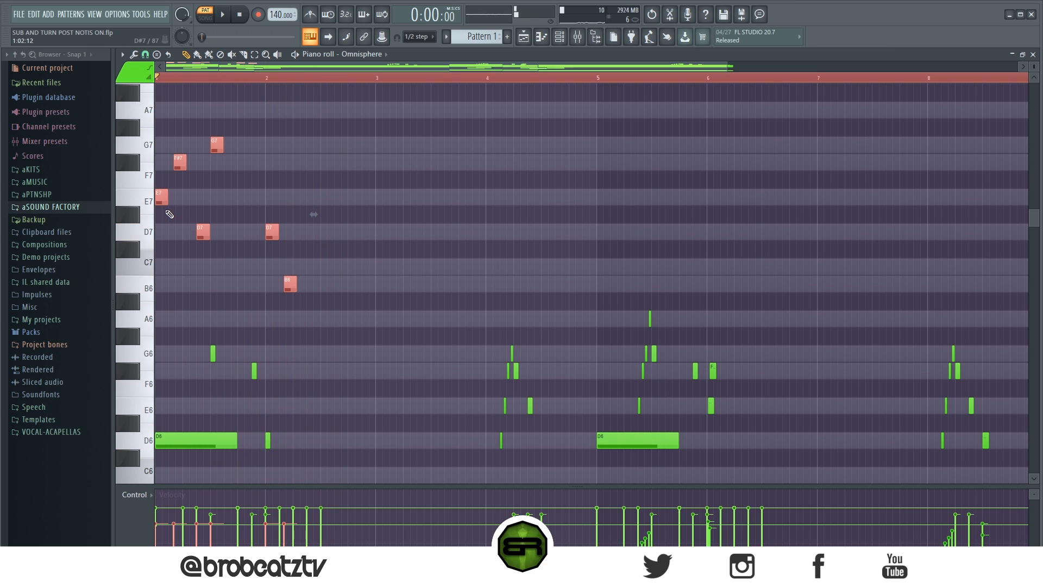
drag(162, 199, 599, 220)
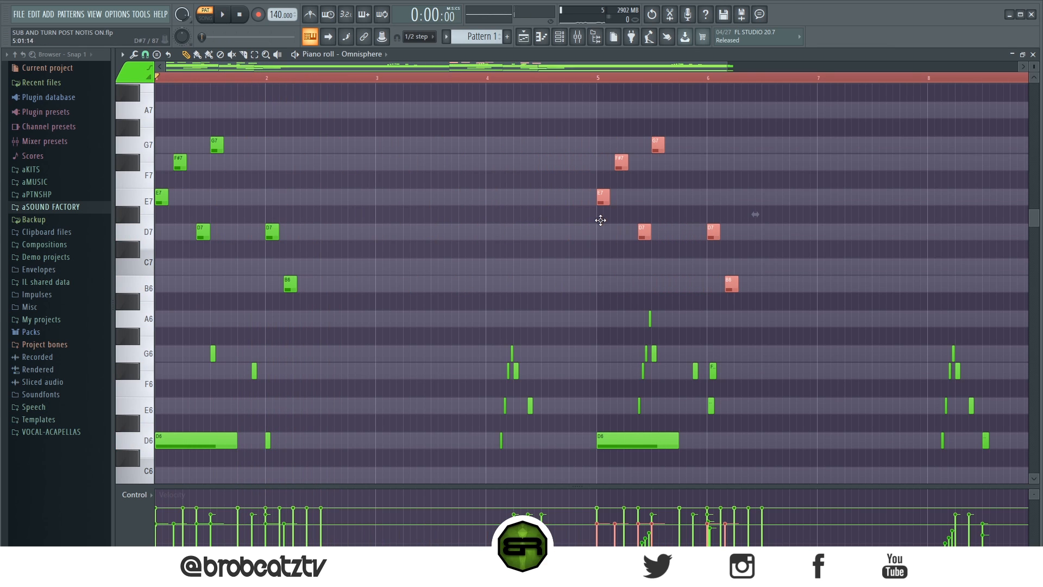
scroll(485, 78, down, 2)
key(space)
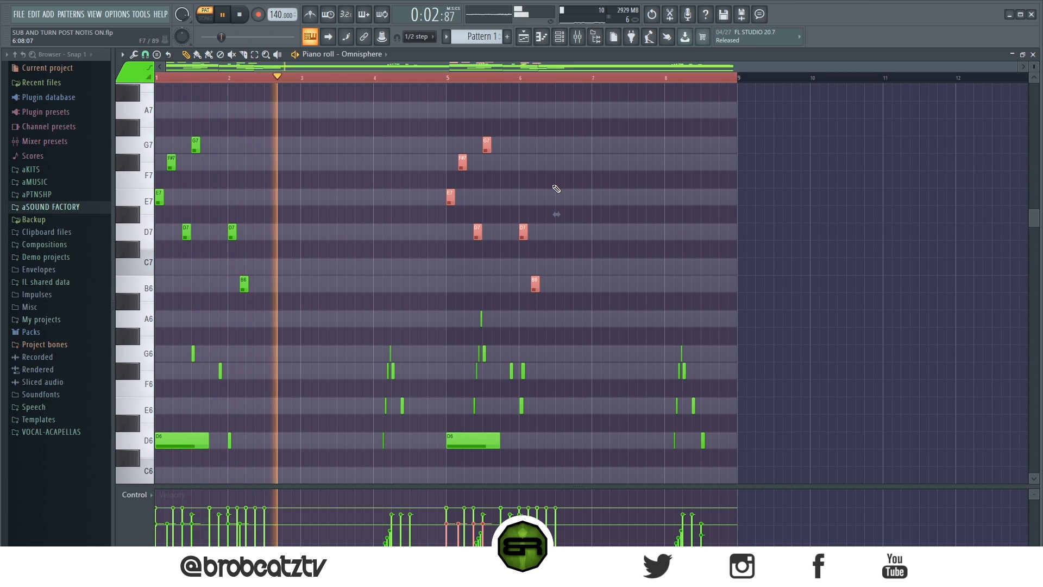
drag(592, 122, 156, 308)
ctrl+click(356, 235)
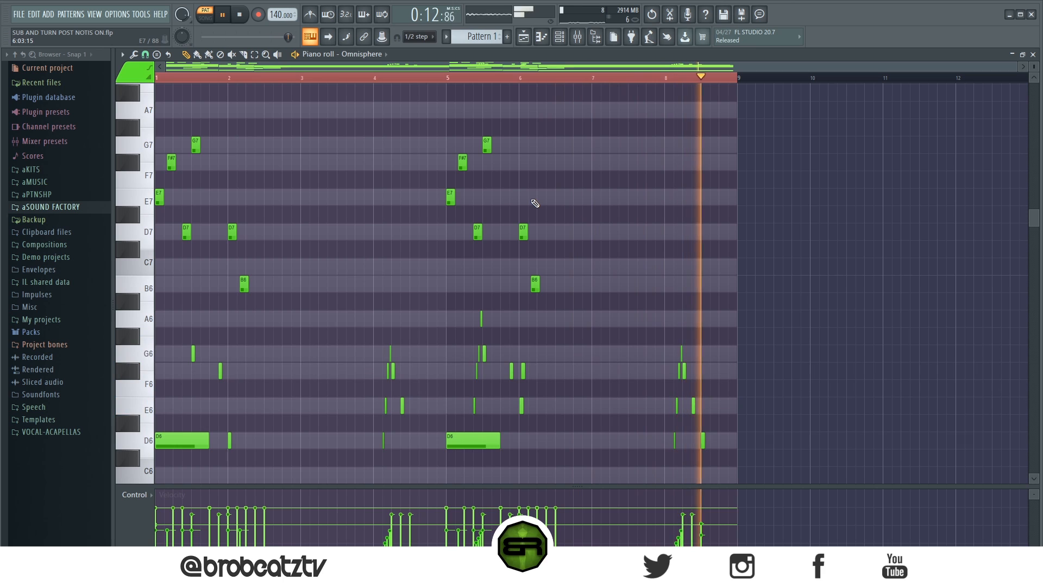
key(space)
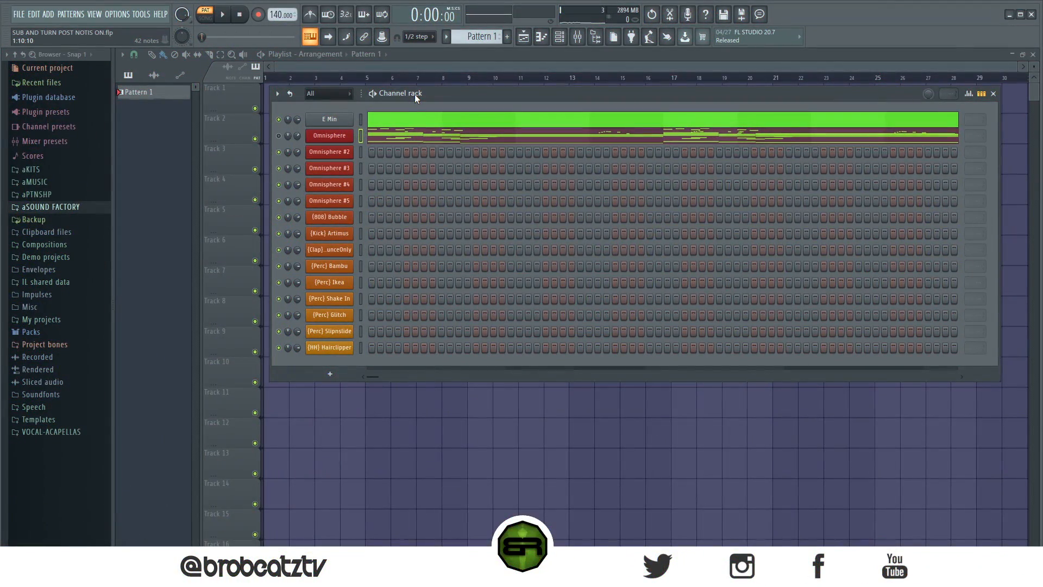
Copy the low melody notes between D4 and B4 from Omnisphere into Omnisphere #2 and raise them one octave.
click(379, 136)
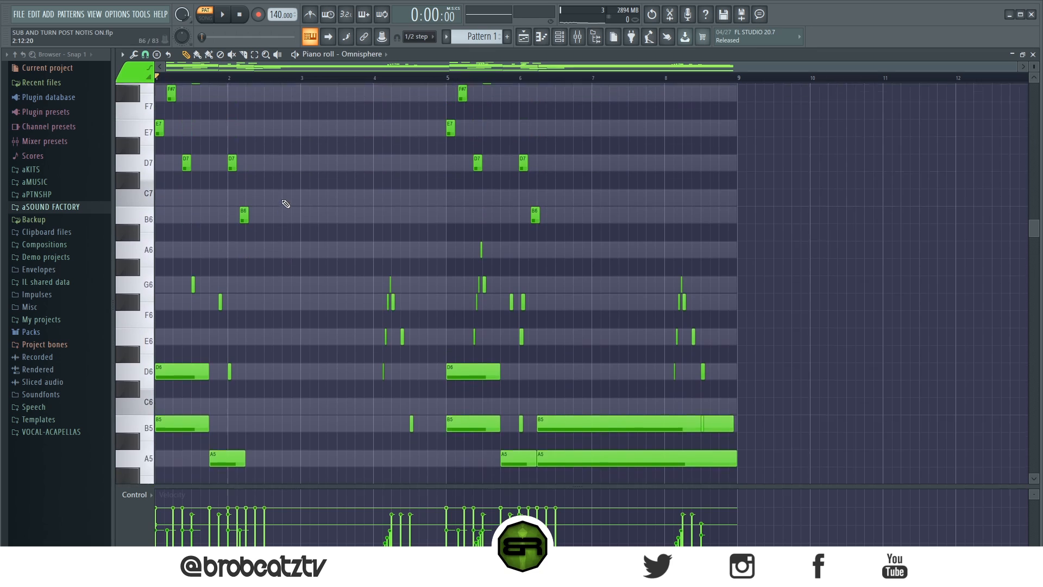
scroll(599, 285, down, 4)
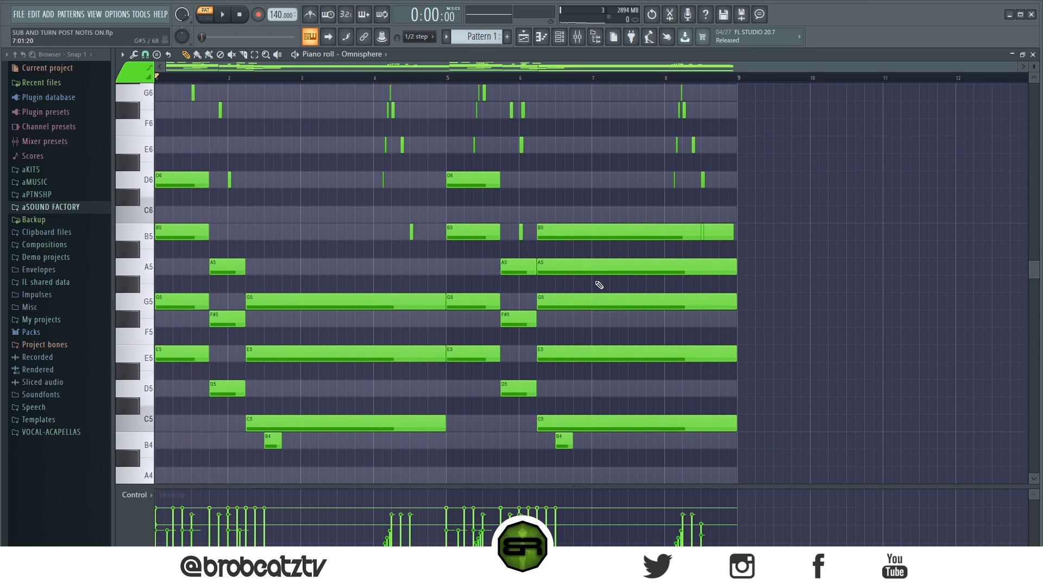
scroll(595, 275, down, 3)
drag(592, 276, 162, 475)
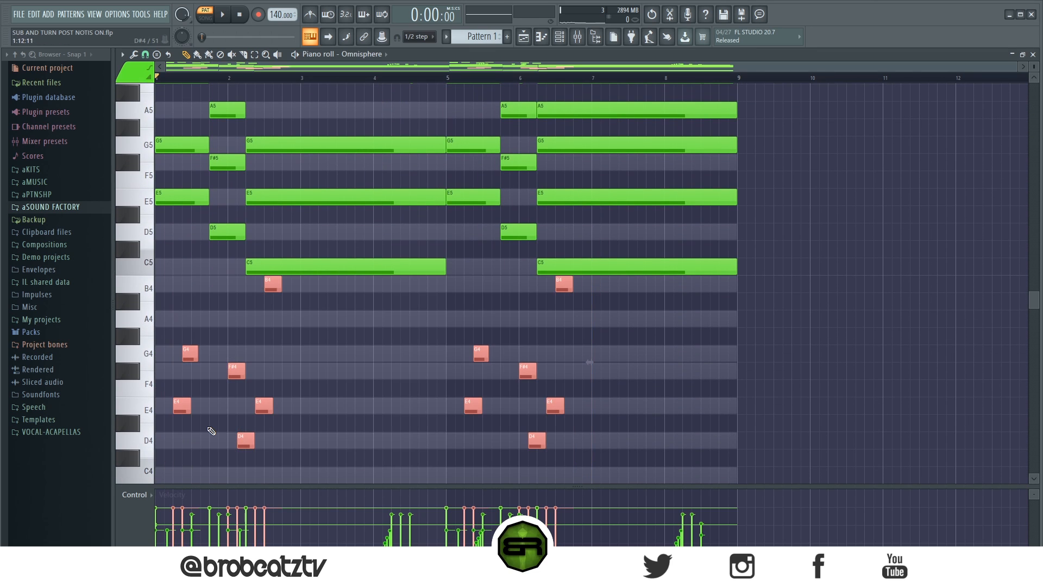
click(559, 36)
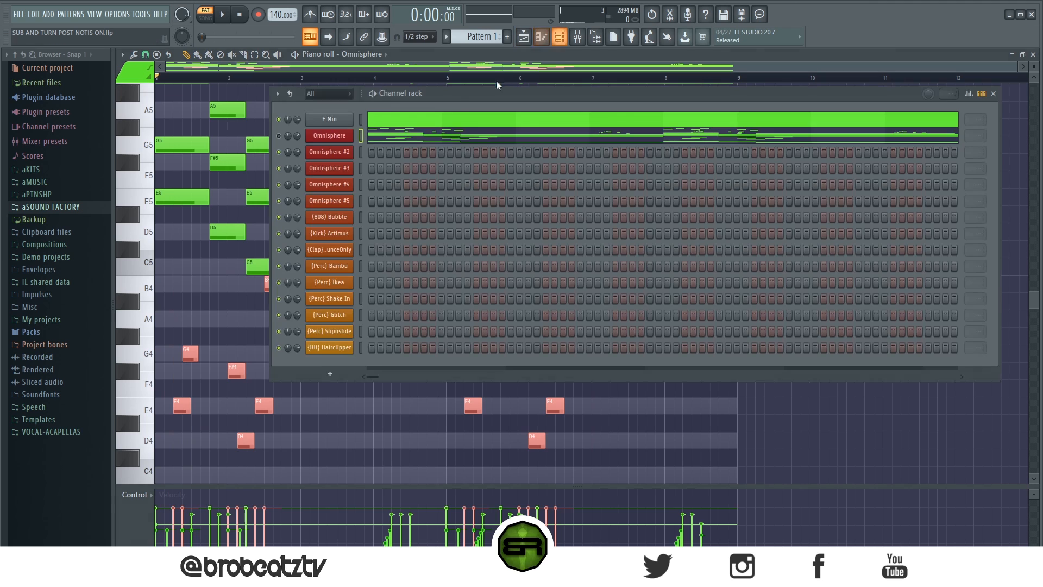
right_click(345, 158)
click(392, 154)
key(ctrl+v)
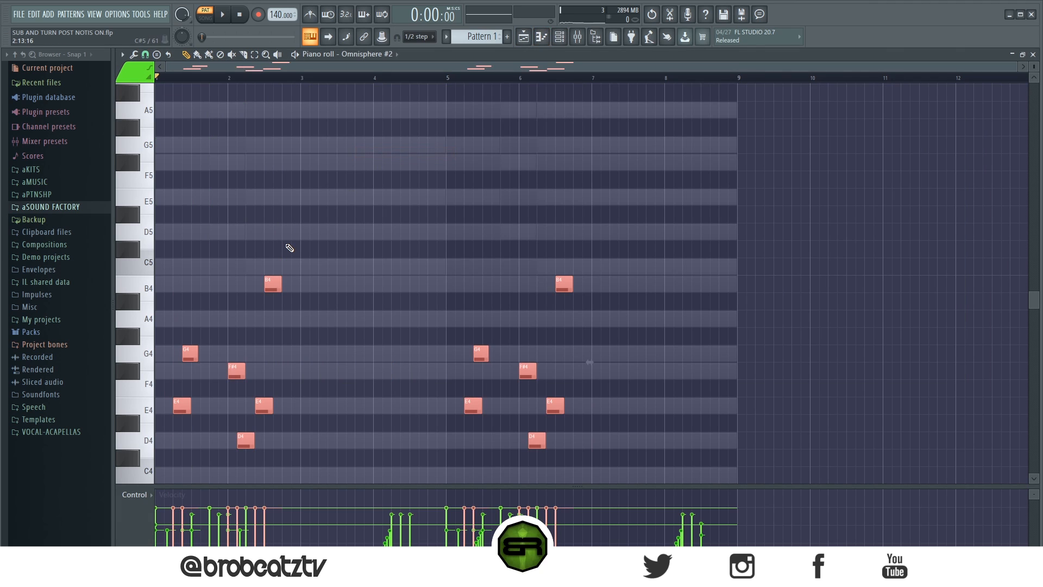
key(ctrl+Up)
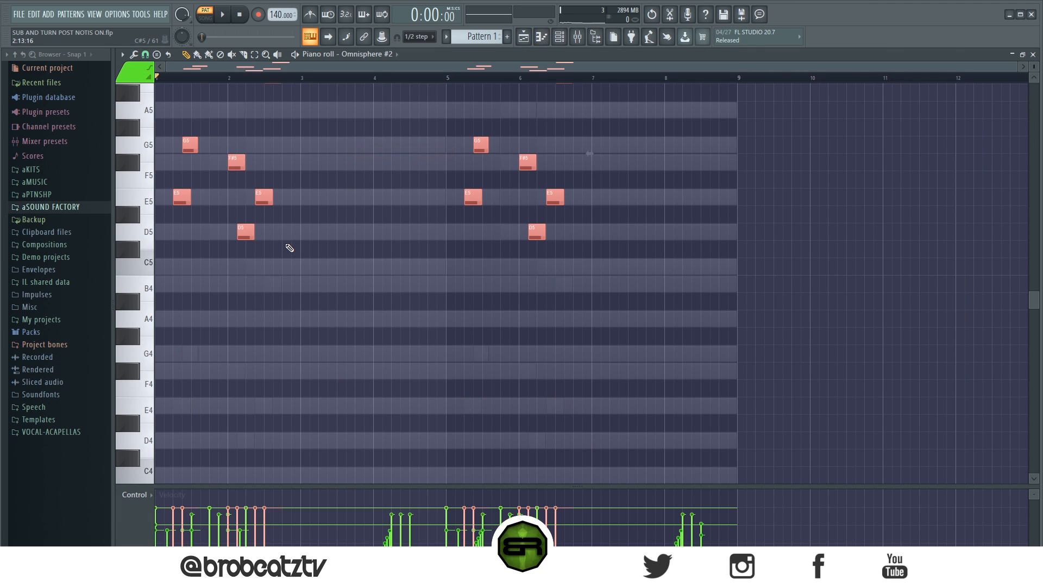
Copy the sustained chord notes between C5 and B5 from Omnisphere into the piano roll of Omnisphere #3.
click(560, 37)
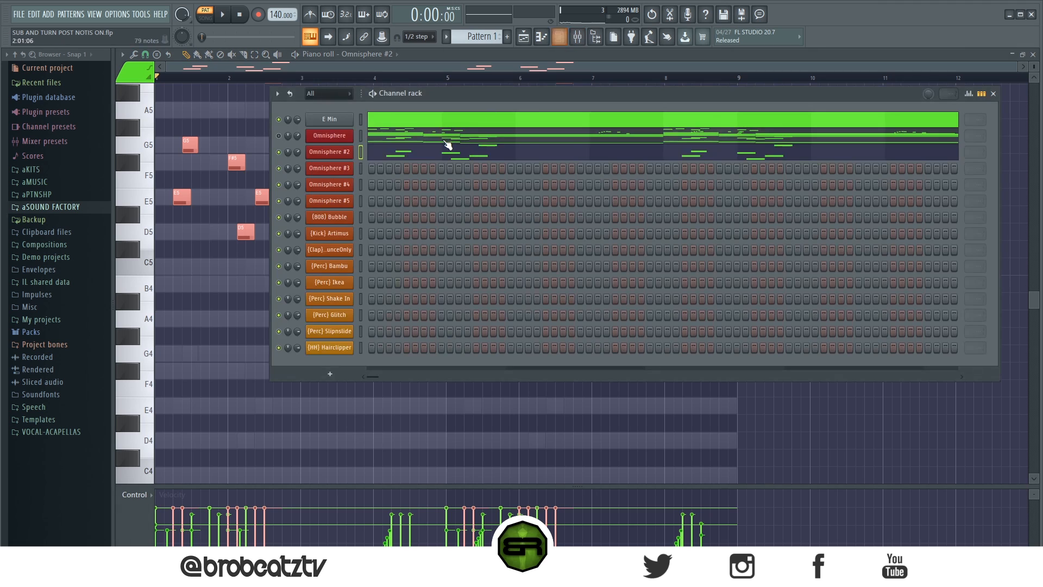
click(443, 139)
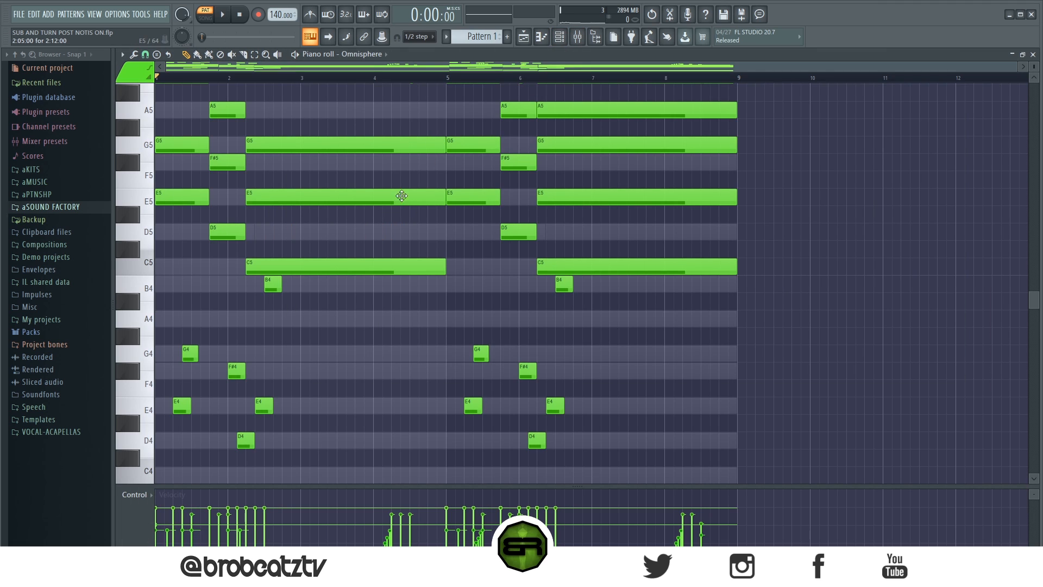
scroll(384, 189, up, 1)
drag(591, 103, 626, 329)
drag(485, 116, 497, 274)
drag(516, 157, 522, 300)
drag(407, 343, 342, 187)
drag(162, 101, 224, 292)
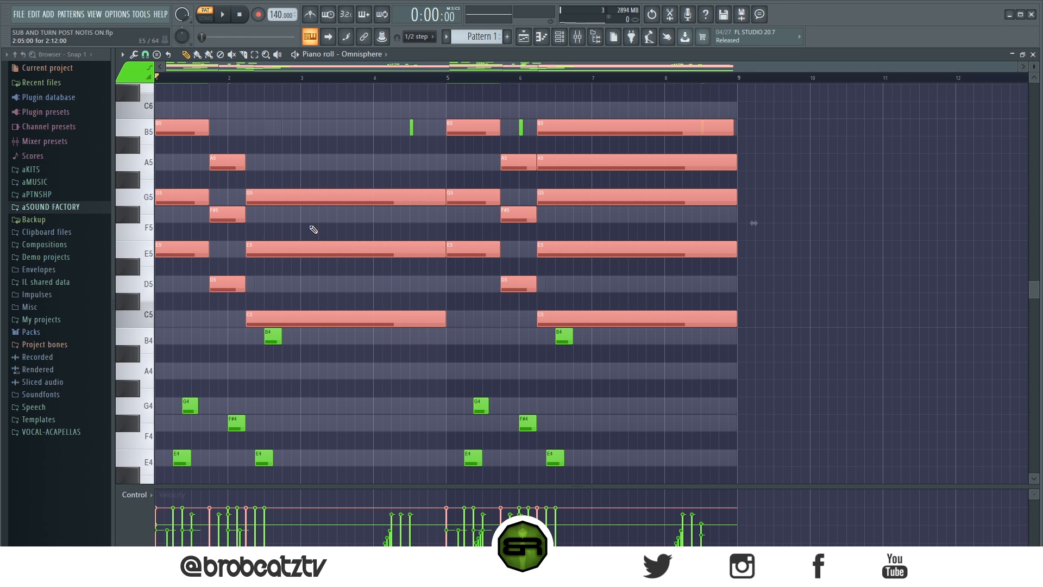
click(563, 41)
right_click(356, 170)
click(373, 169)
key(ctrl+v)
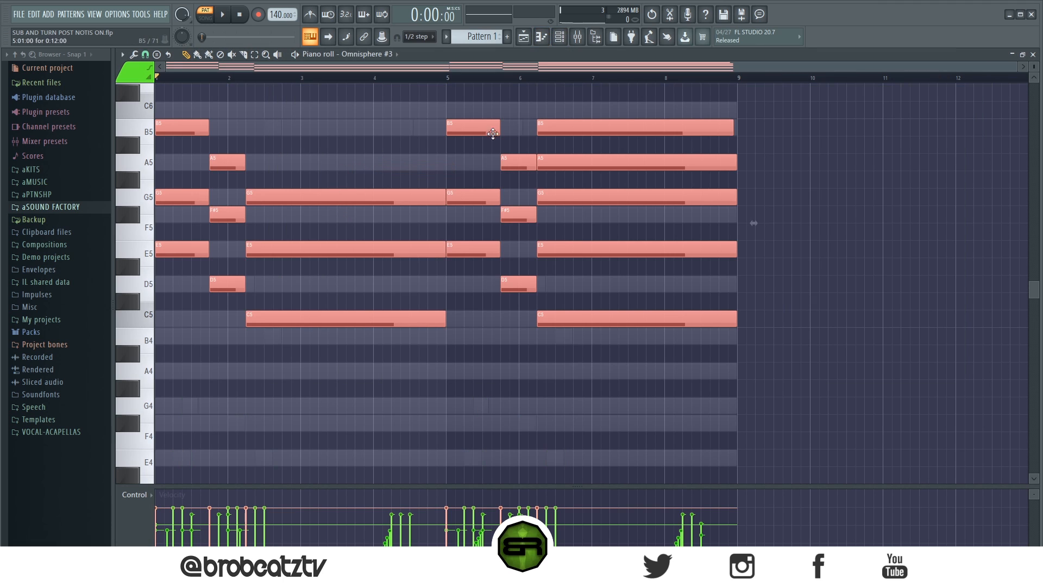
Copy only the short counter-melody notes between B5 and A6 from Omnisphere into Omnisphere #4, leaving out the sustained chord notes.
click(560, 37)
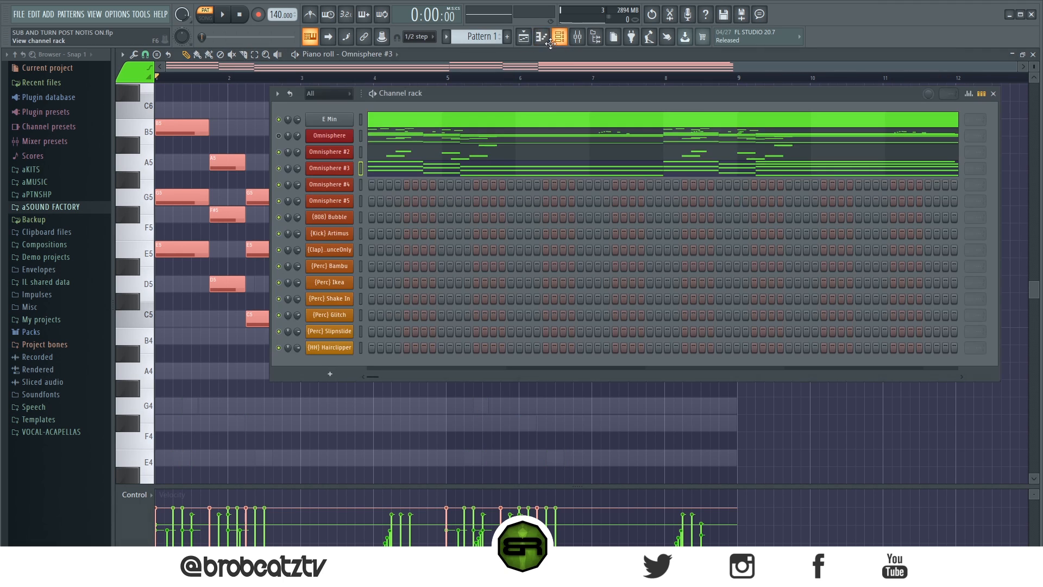
click(405, 140)
drag(179, 119, 231, 233)
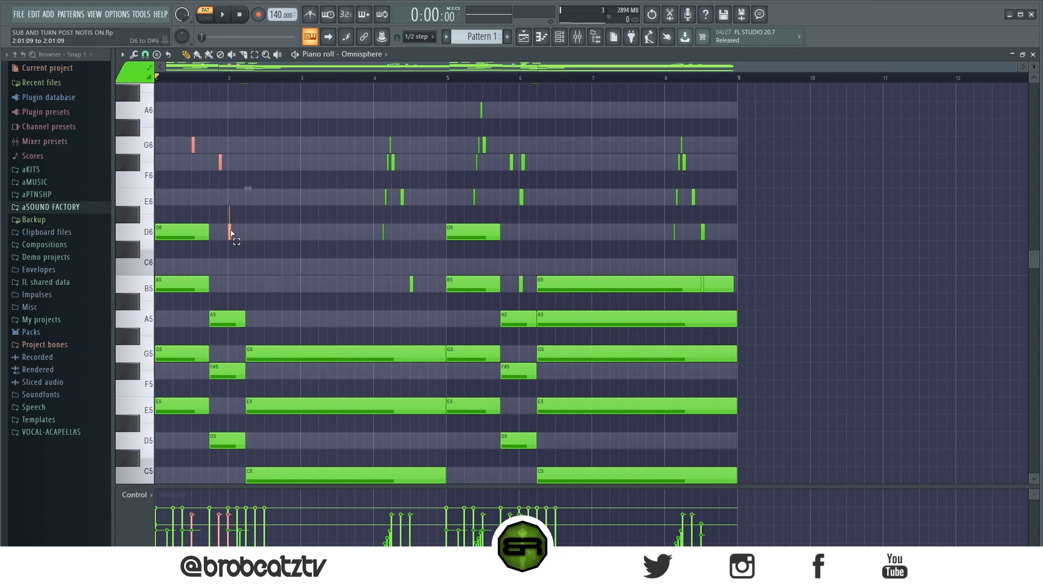
drag(360, 119, 430, 297)
drag(462, 102, 524, 220)
drag(624, 119, 727, 258)
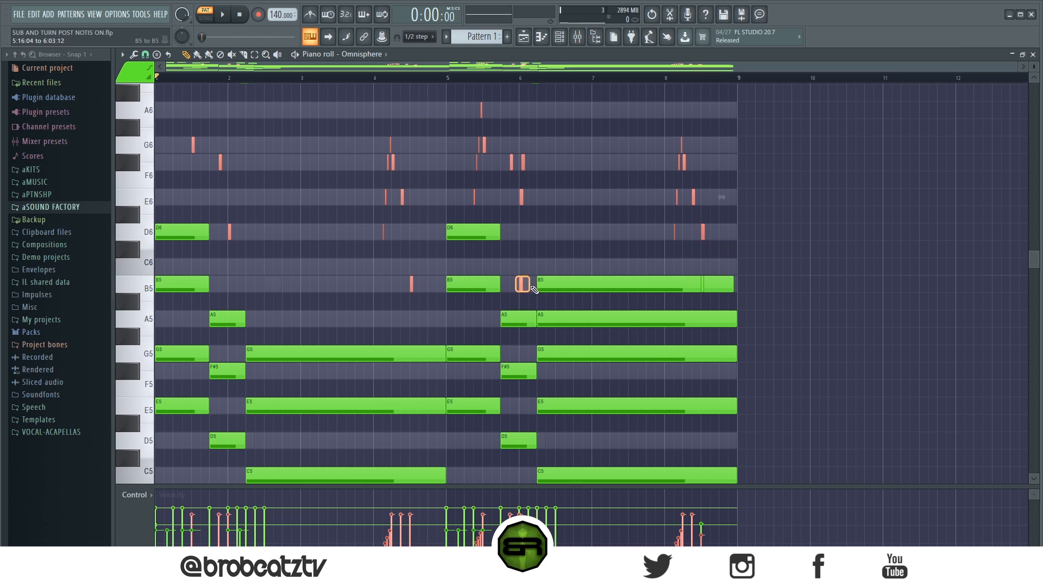
click(701, 285)
scroll(525, 199, up, 1)
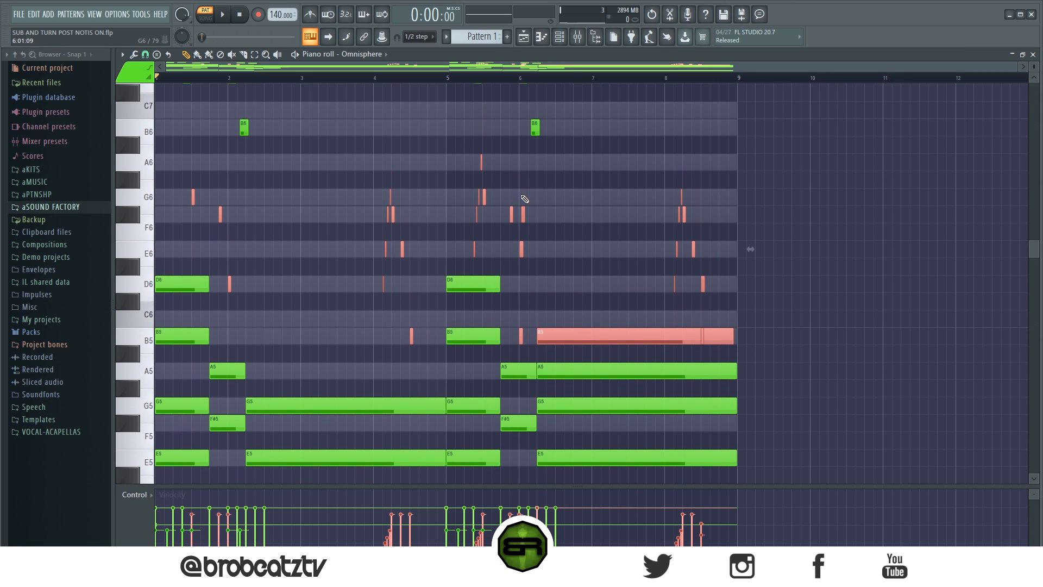
click(569, 337)
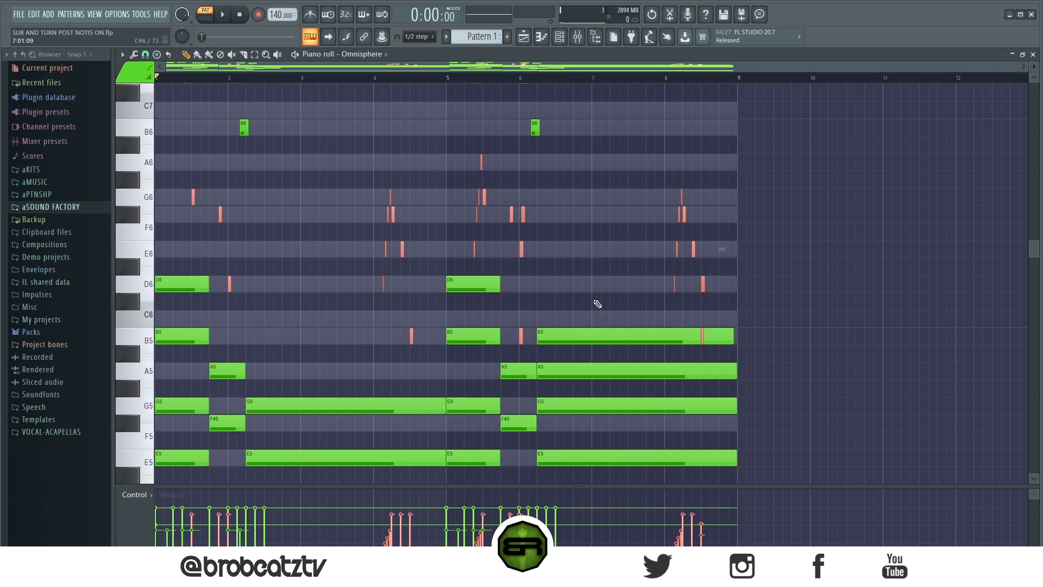
click(559, 36)
right_click(351, 185)
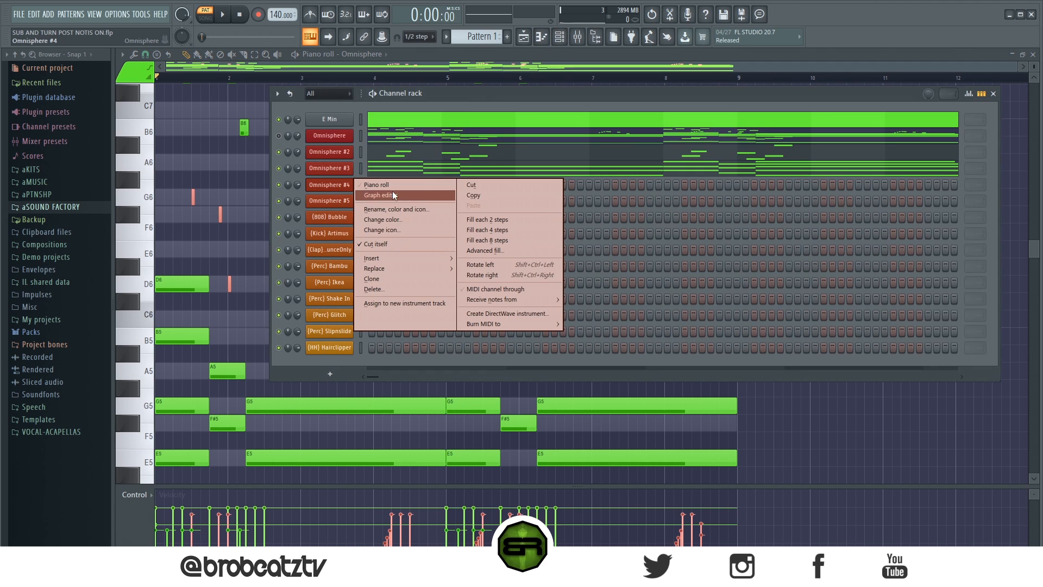
click(393, 188)
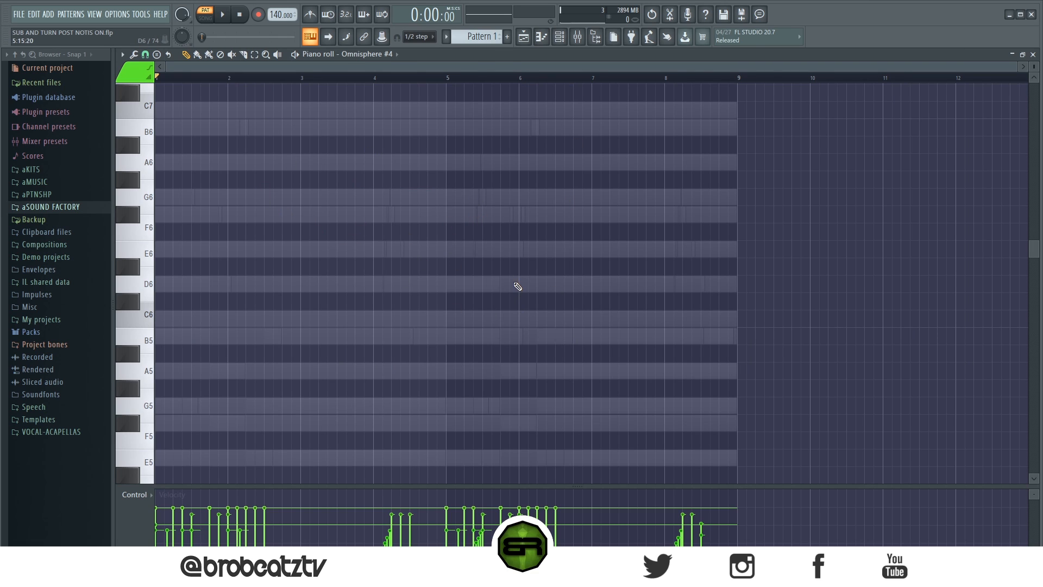
key(ctrl+v)
Copy the top-line notes between B6 and G7 from Omnisphere into the piano roll of Omnisphere #5.
click(559, 39)
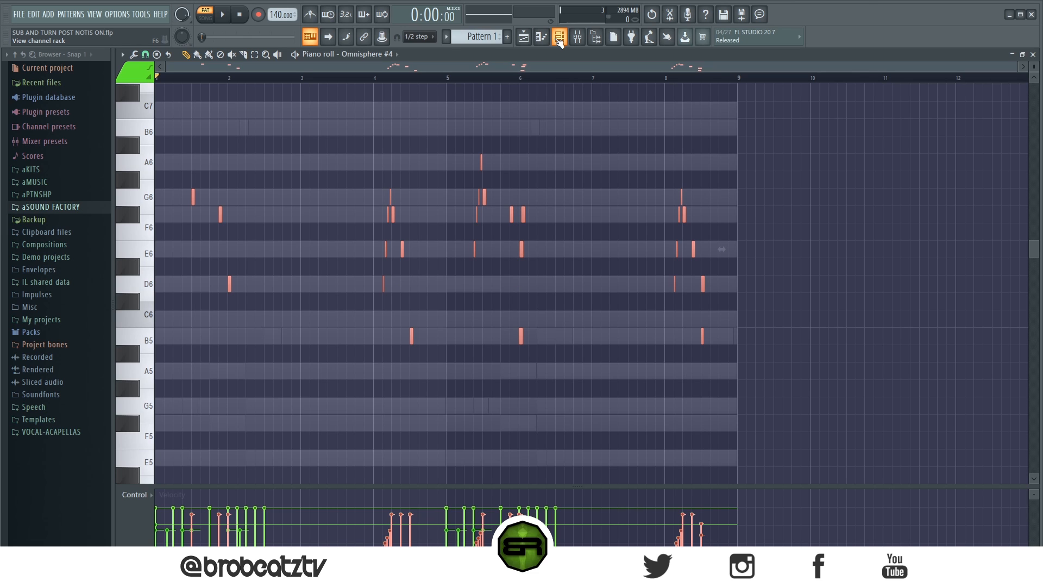
click(560, 38)
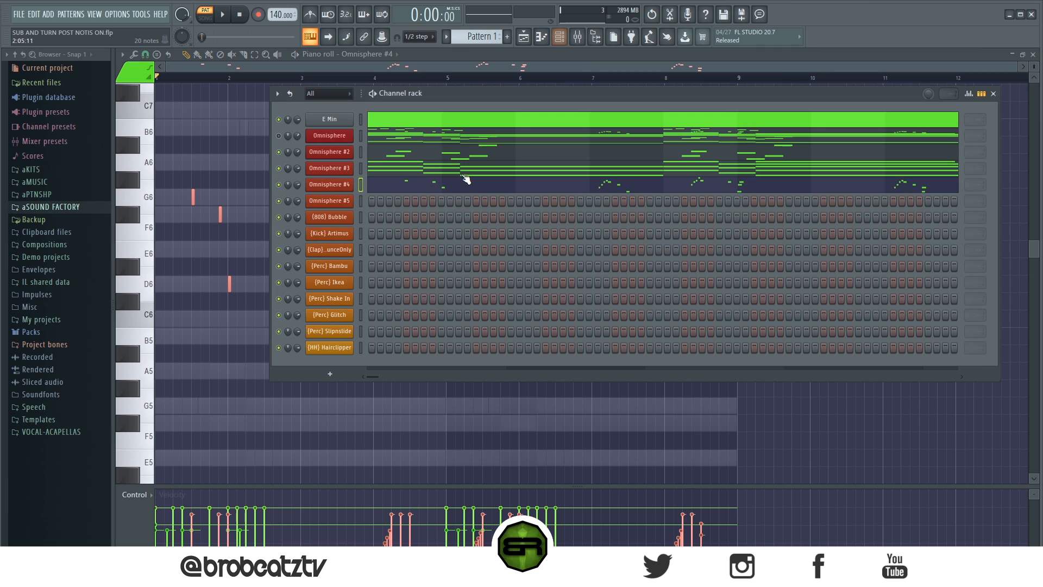
click(413, 143)
scroll(402, 199, up, 4)
drag(675, 172, 140, 336)
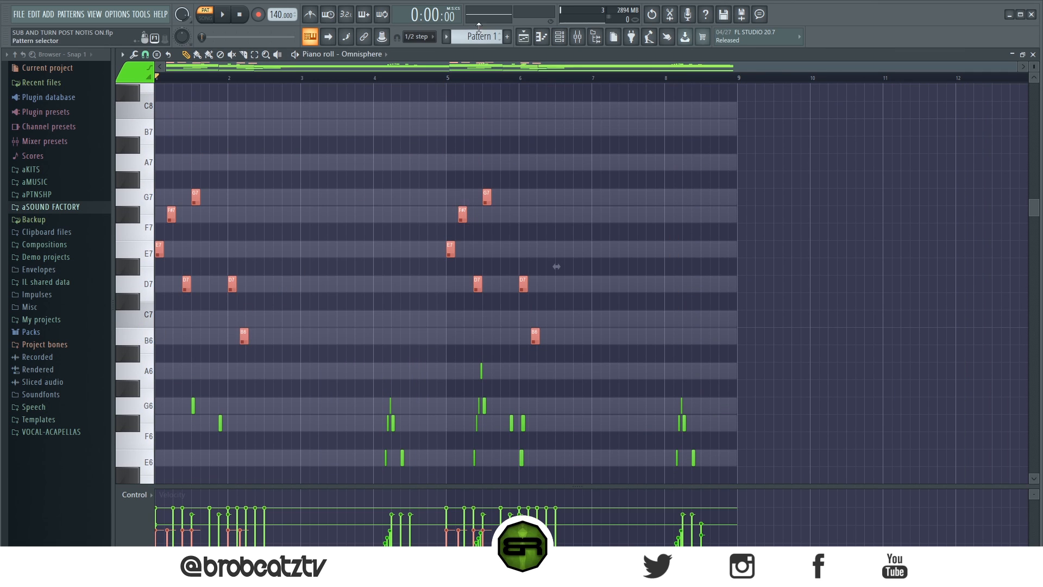
click(559, 37)
right_click(335, 200)
click(379, 201)
key(ctrl+v)
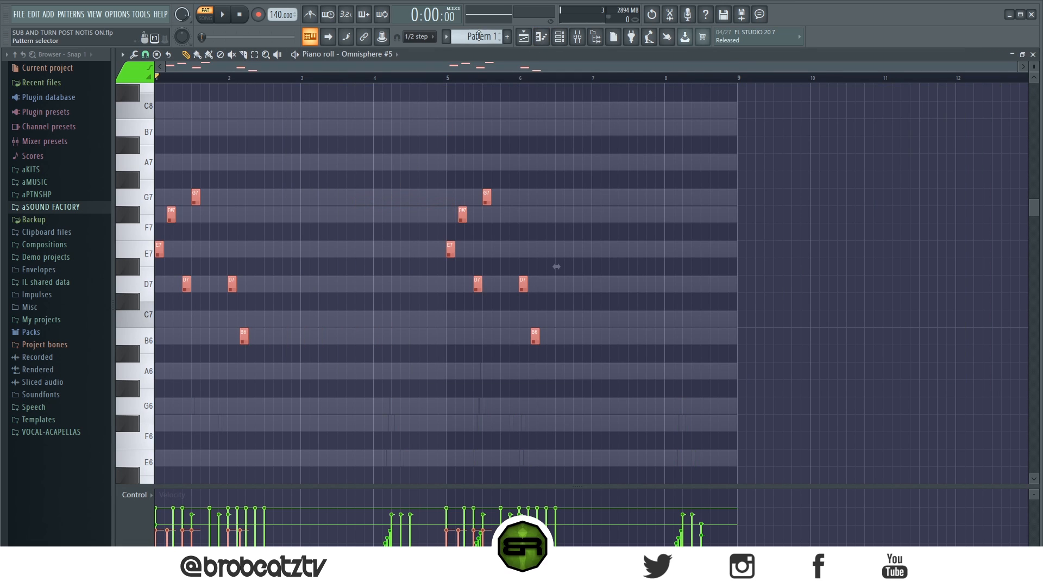
Copy the bass root notes from Omnisphere into the (808) Bubble channel and raise them two octaves.
click(559, 37)
click(400, 134)
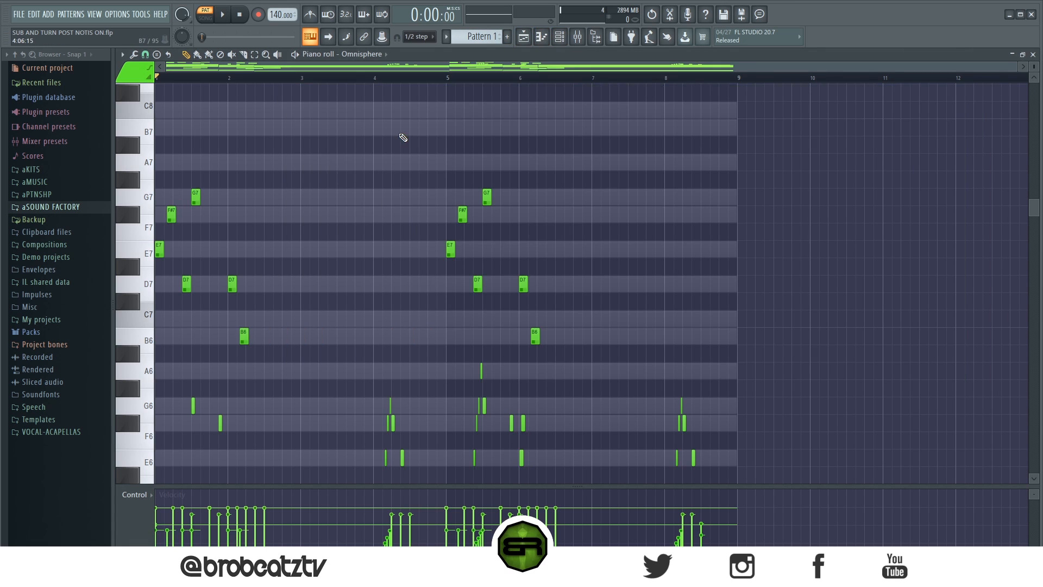
scroll(384, 230, down, 12)
key(ctrl+a)
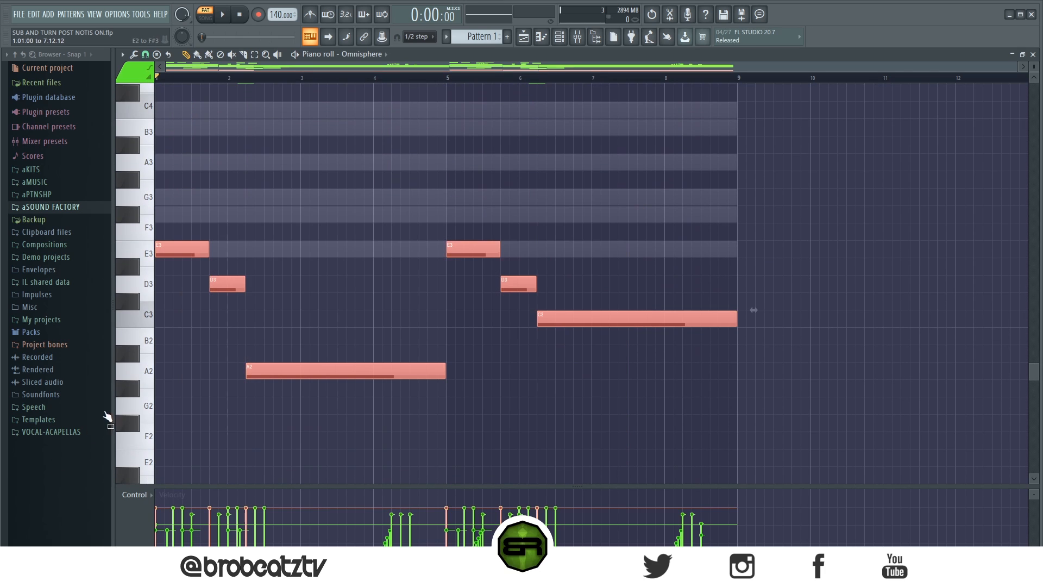
click(559, 36)
right_click(352, 215)
click(370, 216)
key(ctrl+v)
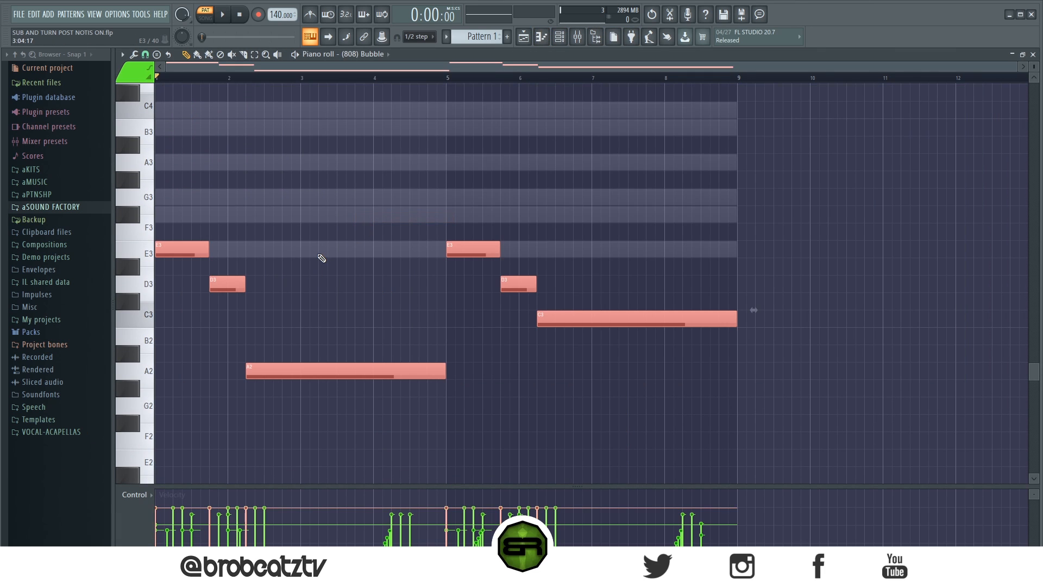
key(ctrl+Up)
scroll(271, 269, up, 5)
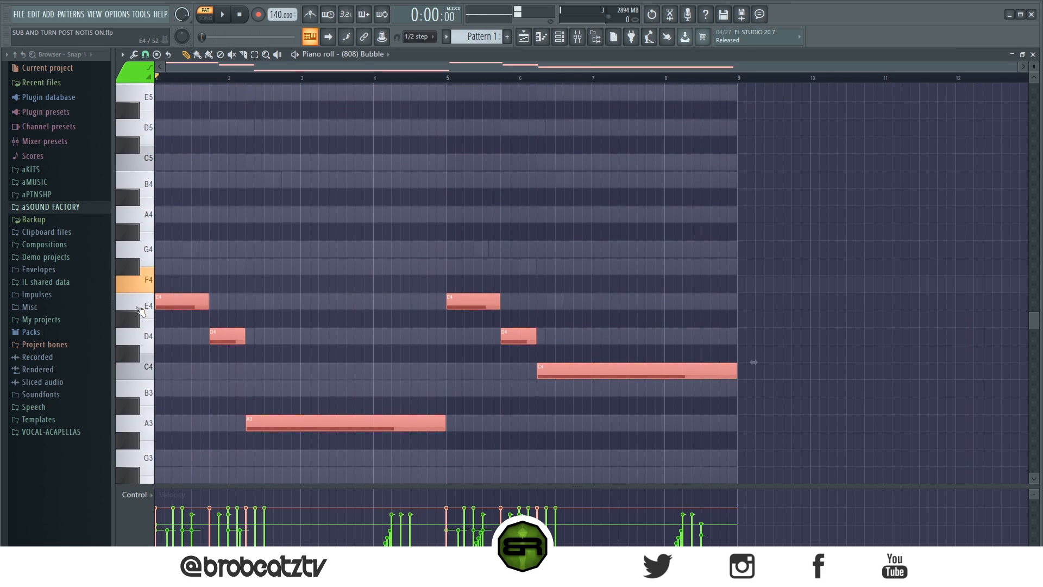
key(ctrl+Up)
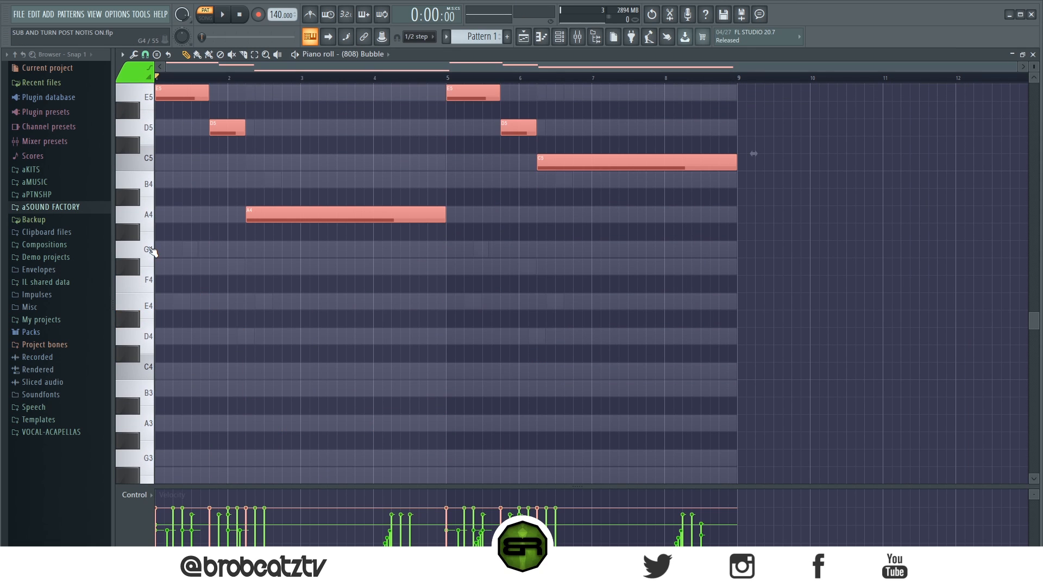
Raise the long A4 note of the 808 one octave to A5 and increase the velocity of all 808 notes.
click(290, 216)
key(ctrl+Up)
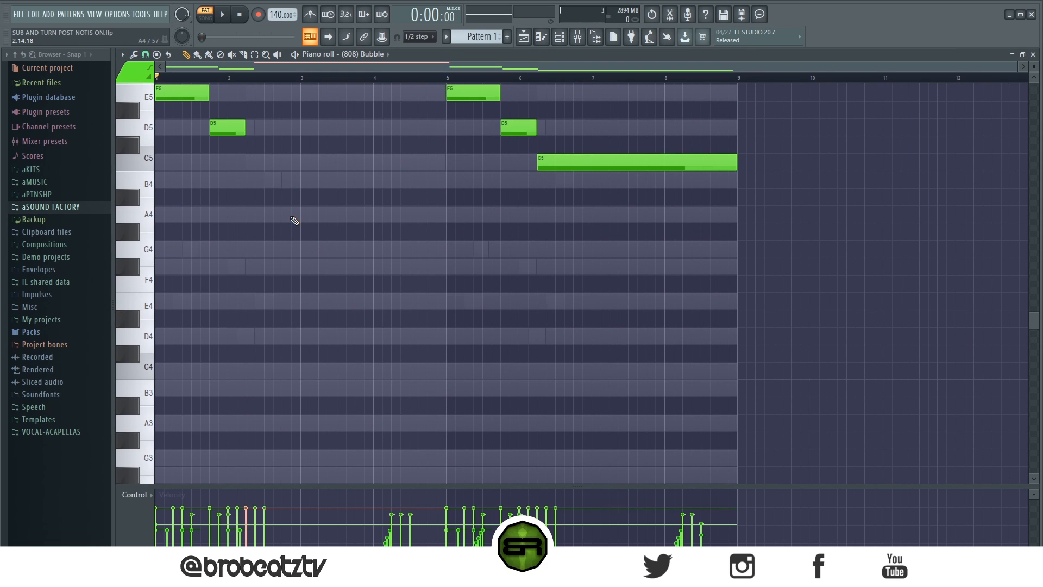
scroll(303, 232, up, 3)
click(210, 206)
key(ctrl+a)
scroll(553, 153, up, 7)
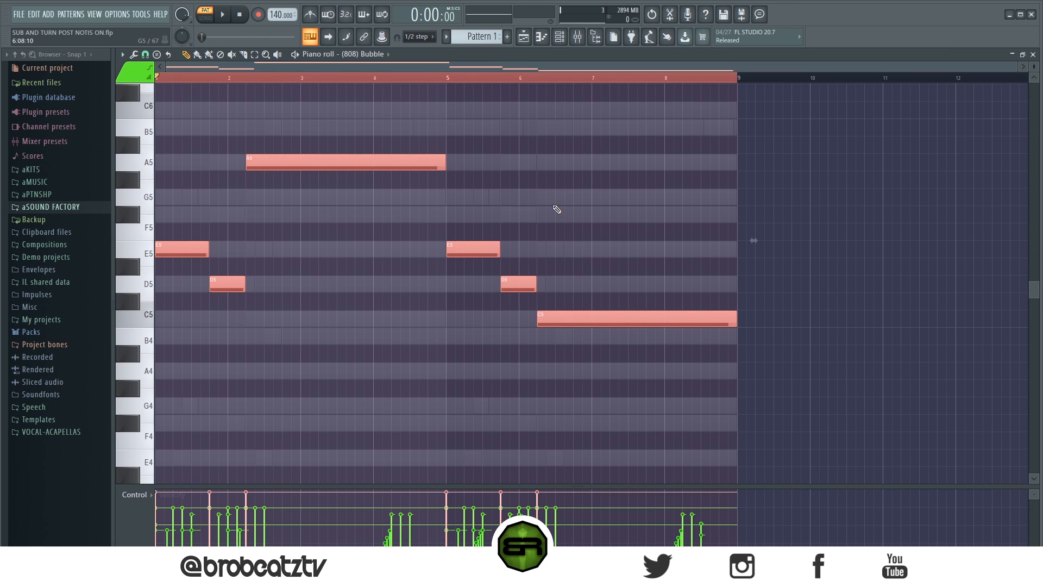
key(ctrl+d)
Play back the pattern to check the 808 bassline against the Omnisphere channels.
key(space)
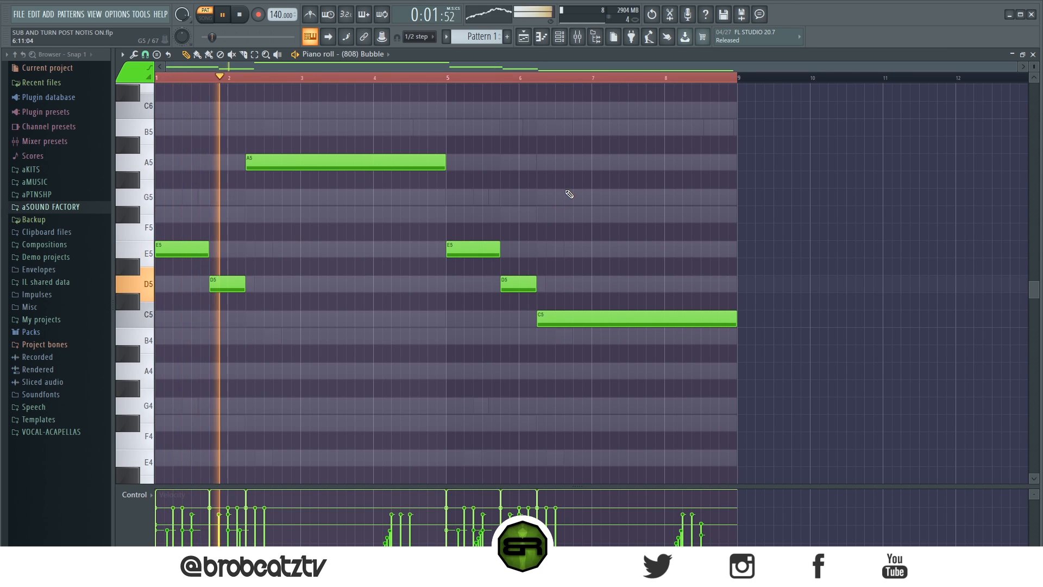
key(space)
key(F6)
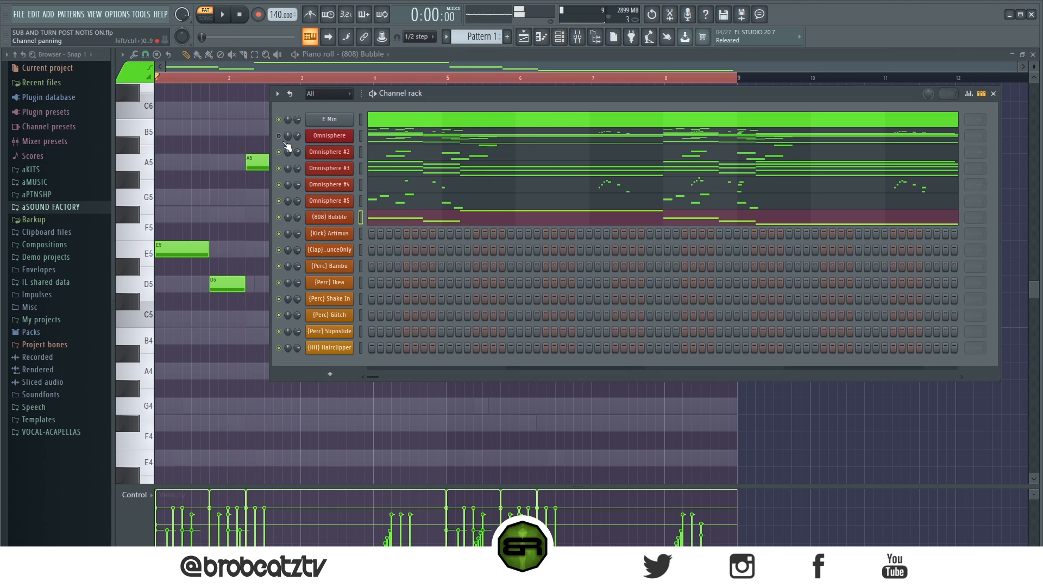
key(space)
key(F6)
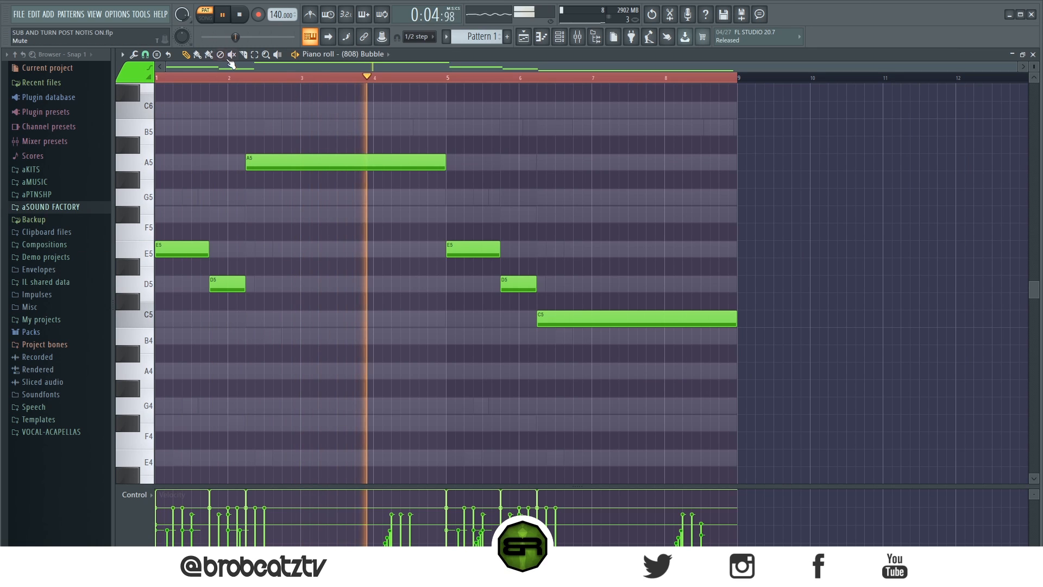
Slice the first E5 note of the 808 in half and the long A5 note into three pieces.
drag(173, 223, 185, 265)
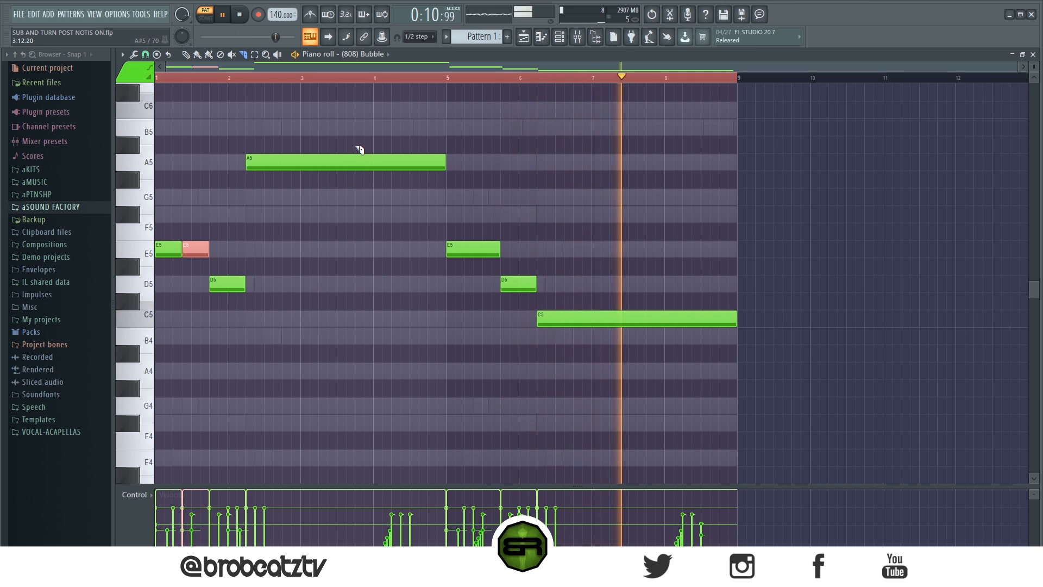
drag(355, 146, 353, 174)
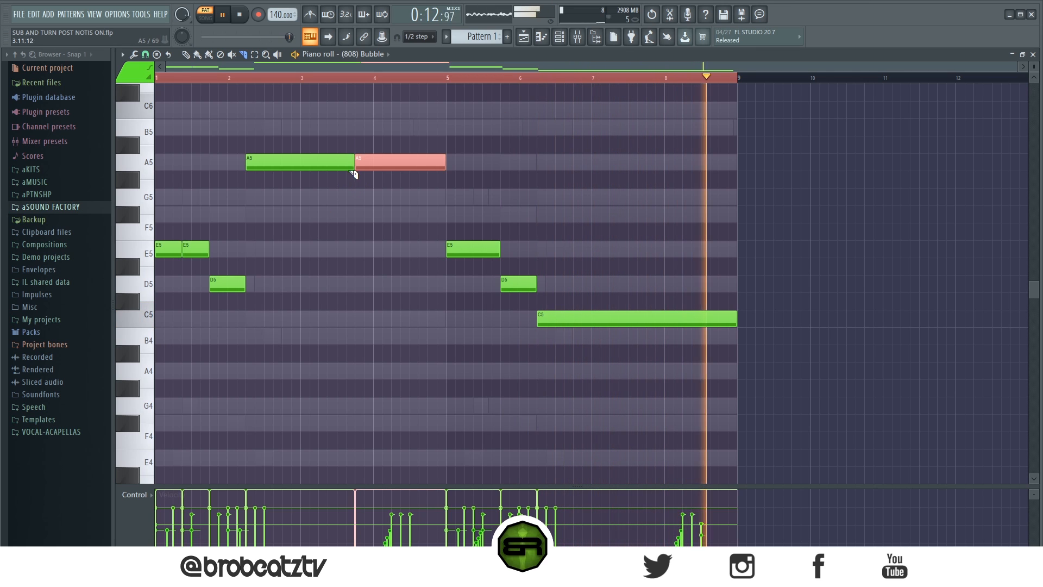
drag(422, 161, 426, 193)
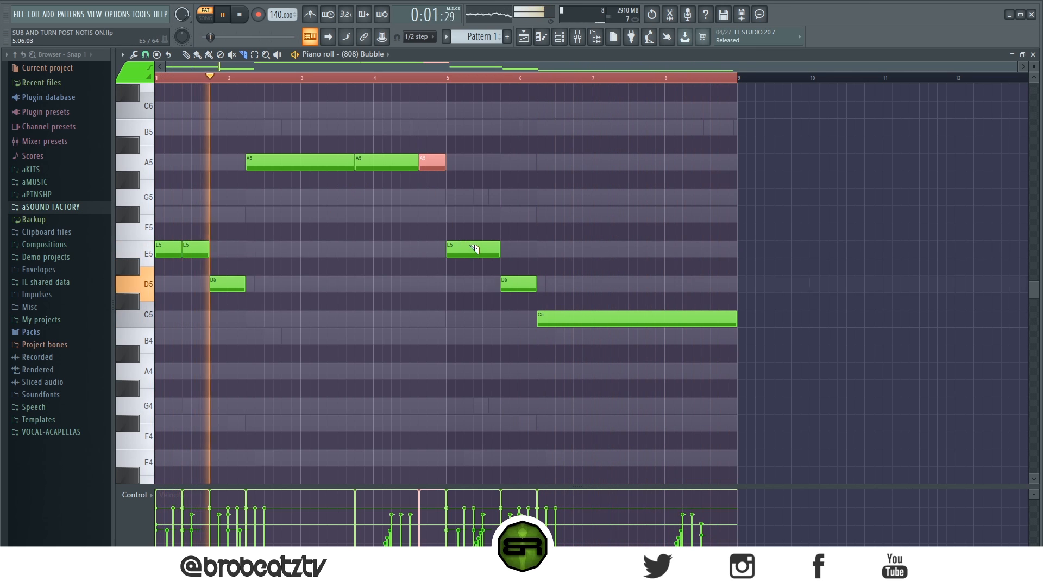
Slice the second E5 note of the 808 in half, the following D5 near its end, and the long C5 into three pieces.
drag(482, 232, 532, 284)
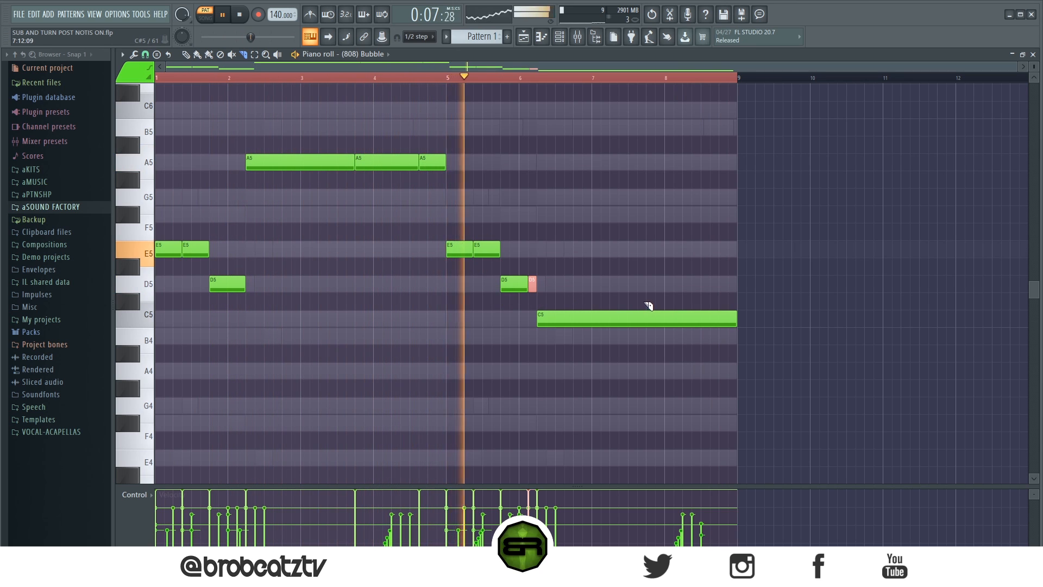
mouse_move(646, 305)
mouse_down()
mouse_move(647, 342)
mouse_move(648, 326)
mouse_up()
key(ctrl+z)
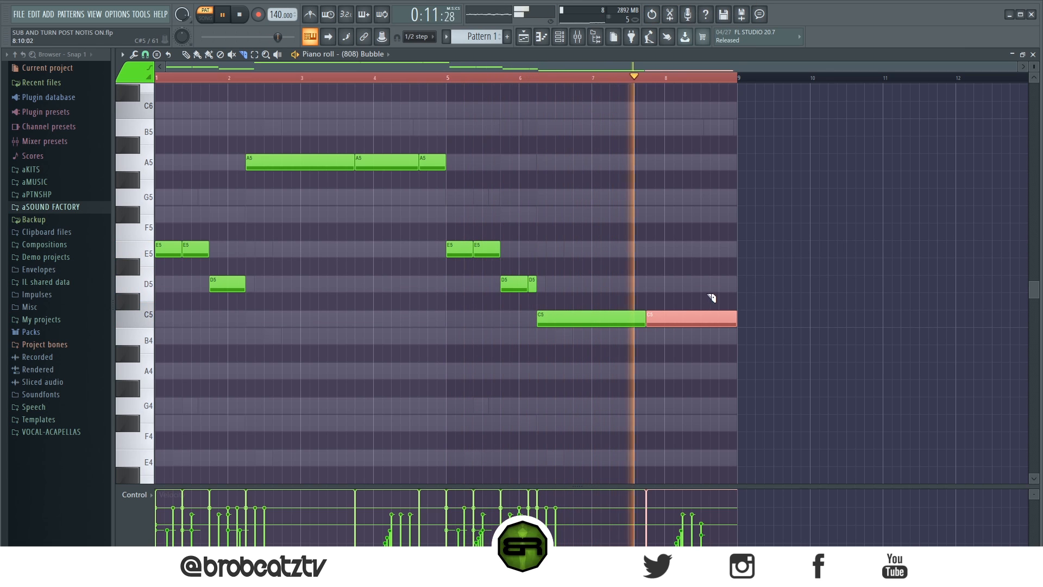
drag(711, 303, 717, 365)
click(719, 366)
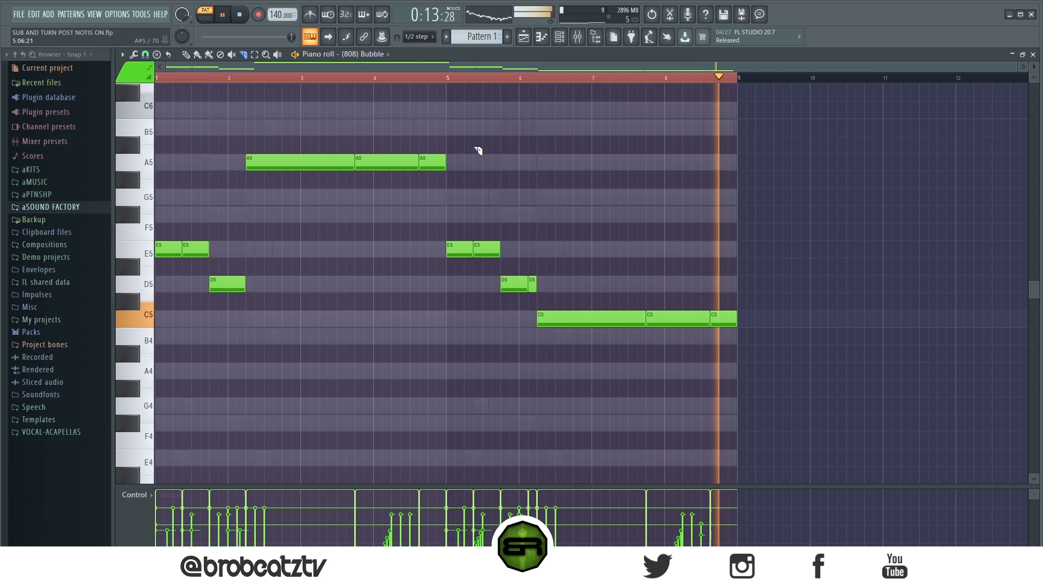
key(space)
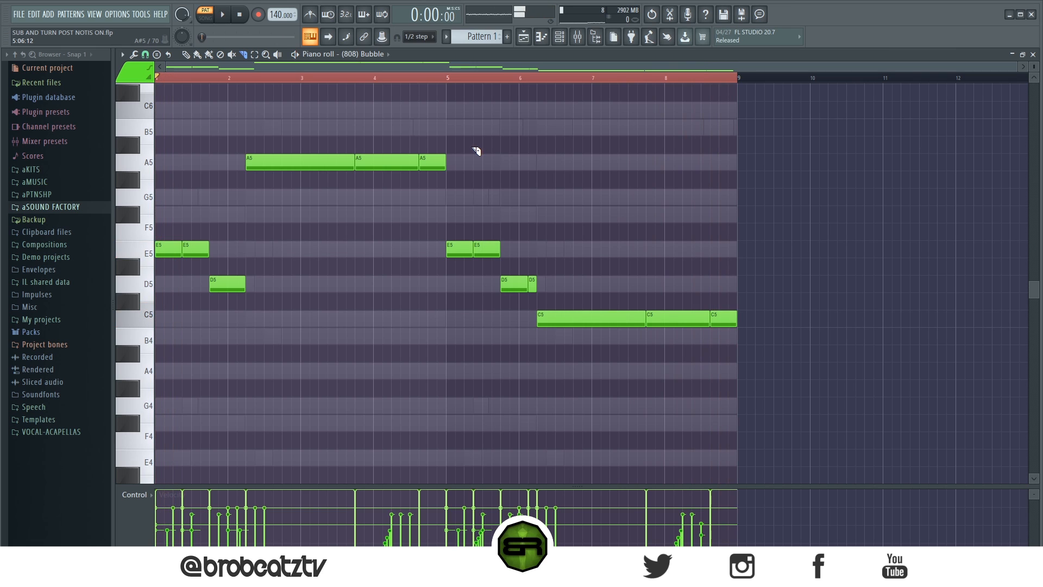
Play back the pattern from the channel rack and mute Omnisphere, Omnisphere #4 and Omnisphere #5.
click(559, 41)
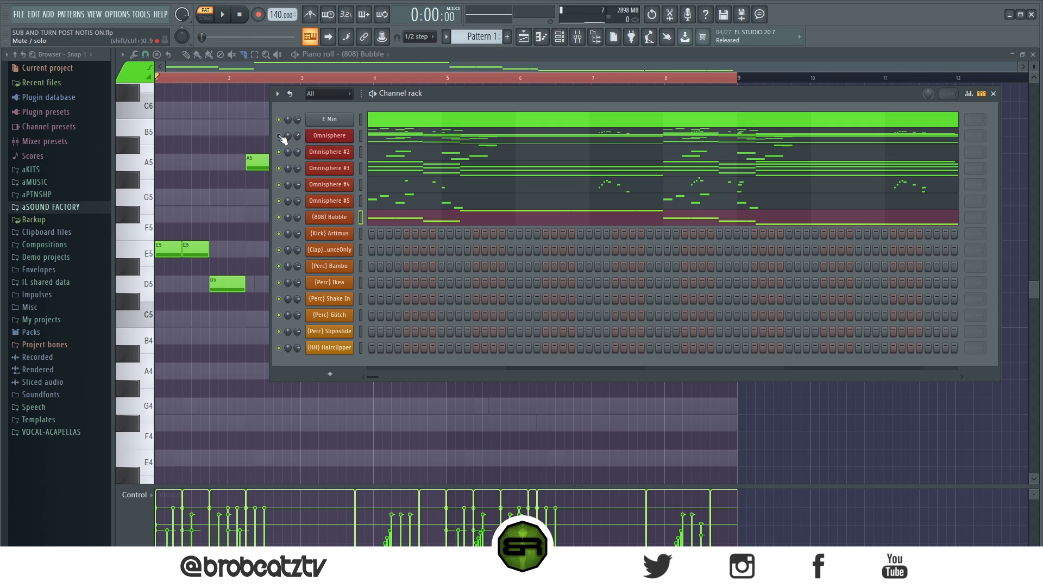
key(space)
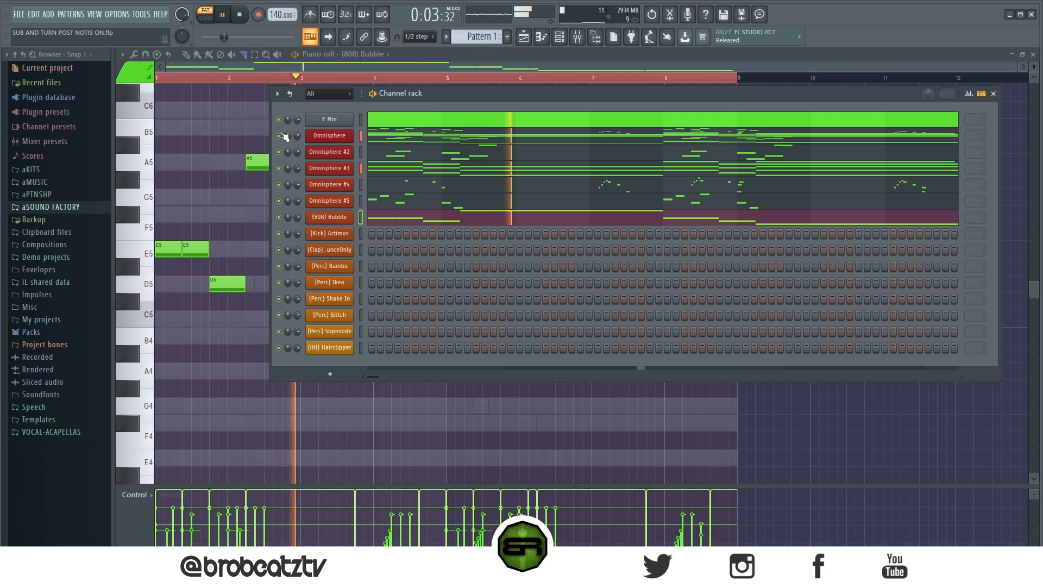
key(space)
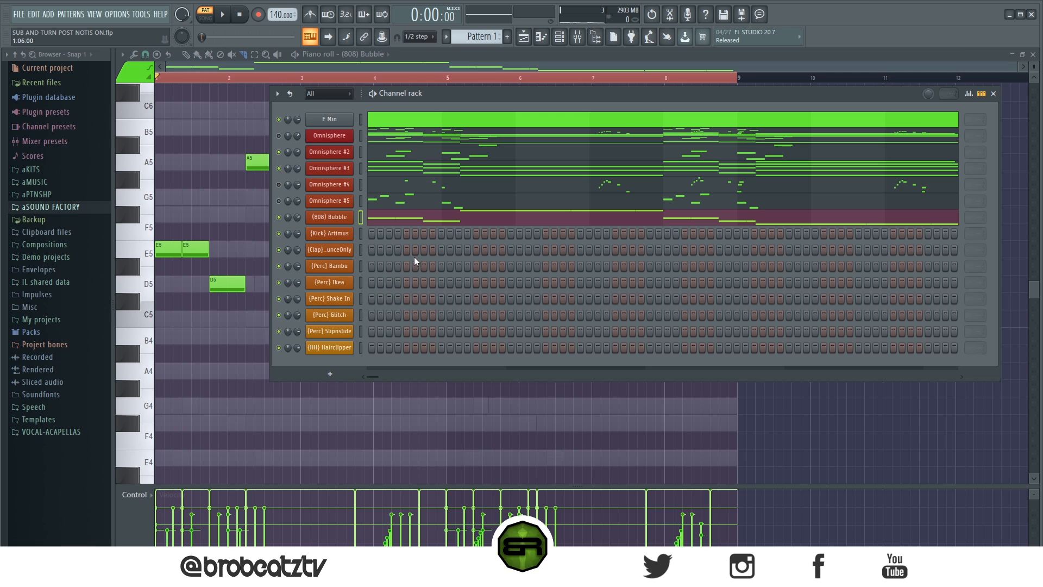
key(space)
click(441, 252)
key(space)
key(space)
key(space)
right_click(441, 254)
Place (Perc) Bambu hits on steps 9, 25, 41 and 57 while checking the rhythm by playback.
click(441, 268)
key(space)
click(580, 265)
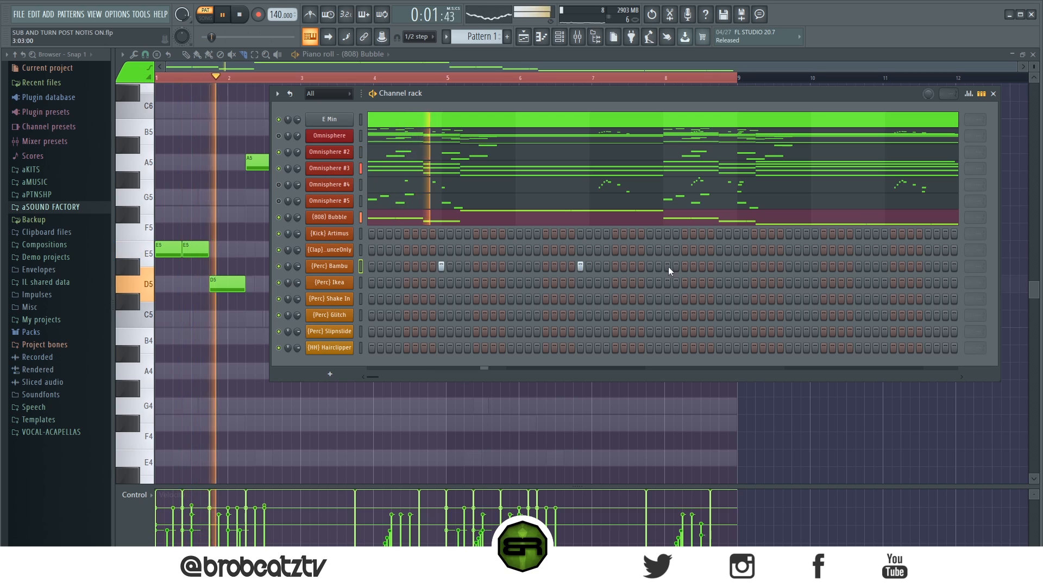
click(720, 267)
click(858, 267)
key(space)
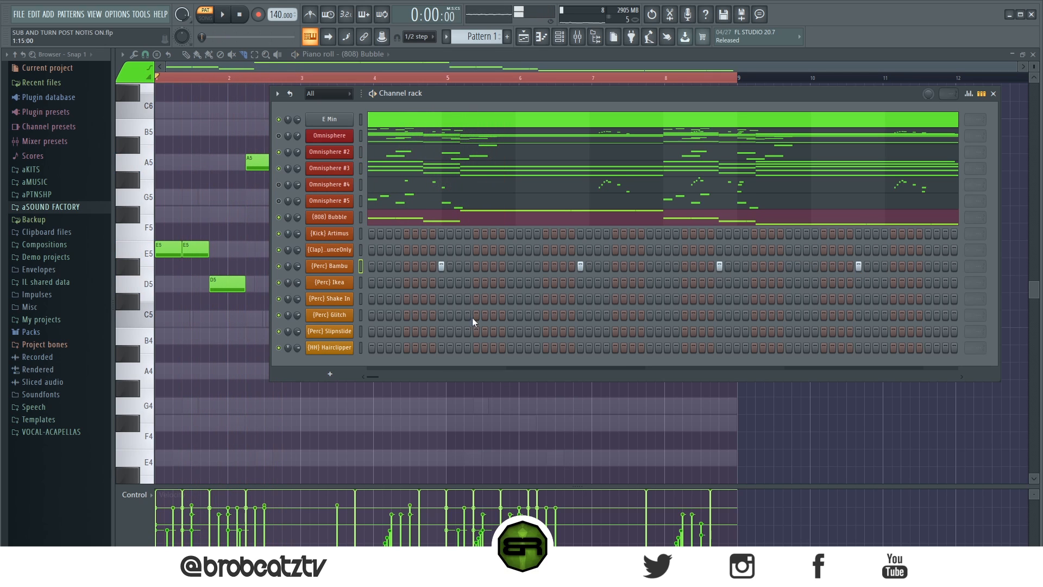
Place (Perc) Ikea hits on steps 7 and 19, (Perc) Glitch hits on 39 and 40, and a (Perc) Slipnslide hit on 61.
key(space)
click(423, 282)
click(527, 283)
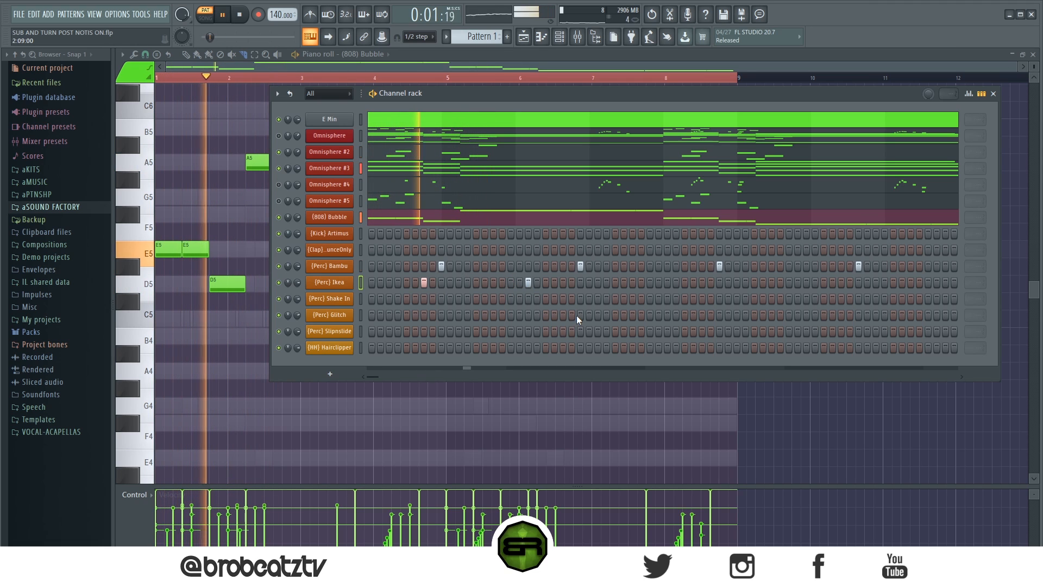
click(702, 315)
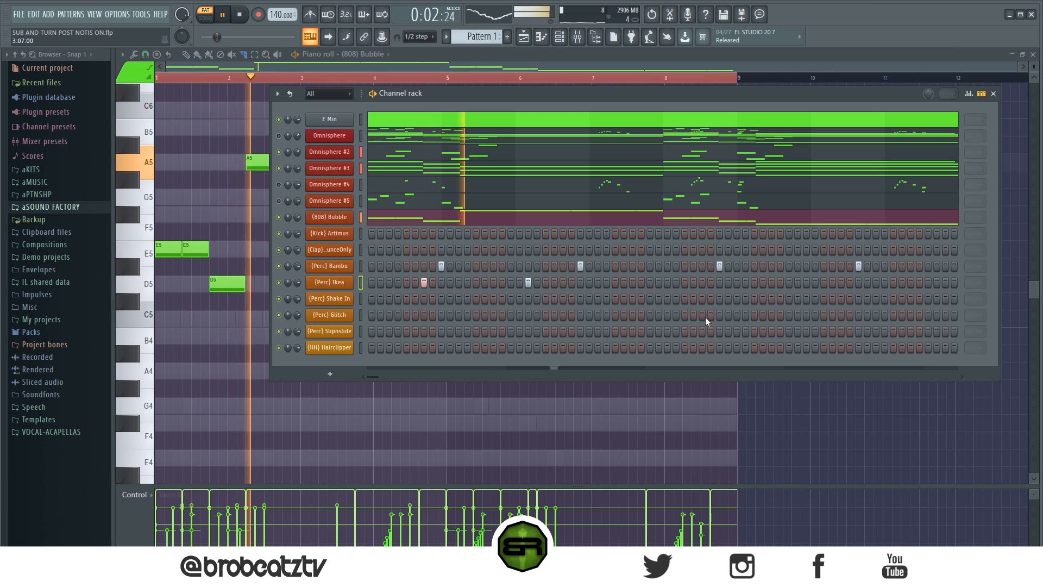
click(711, 315)
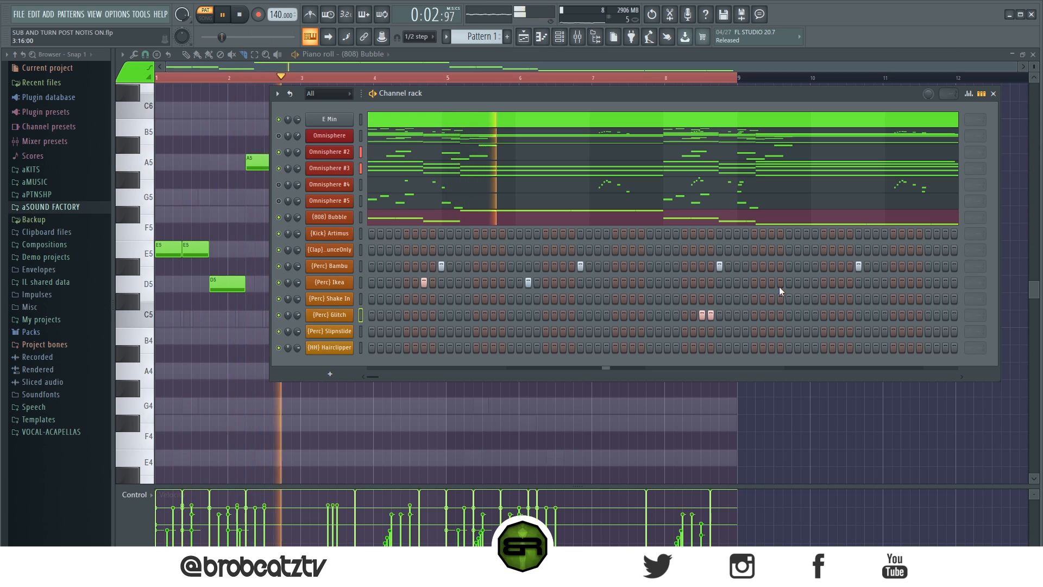
click(892, 329)
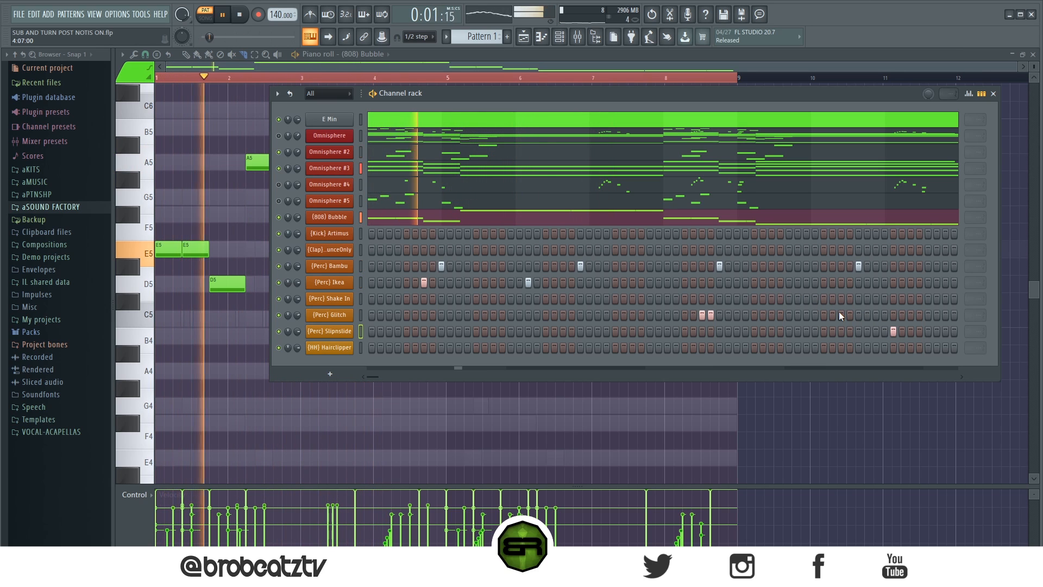
key(space)
Add (Perc) Ikea hits on steps 47 and 51 and a (Perc) Glitch hit on step 53.
right_click(346, 296)
right_click(327, 284)
key(space)
click(771, 283)
click(806, 282)
key(space)
key(space)
click(824, 315)
key(space)
Delete the unused (Perc) Shake In channel from the channel rack.
right_click(349, 299)
click(385, 413)
click(402, 323)
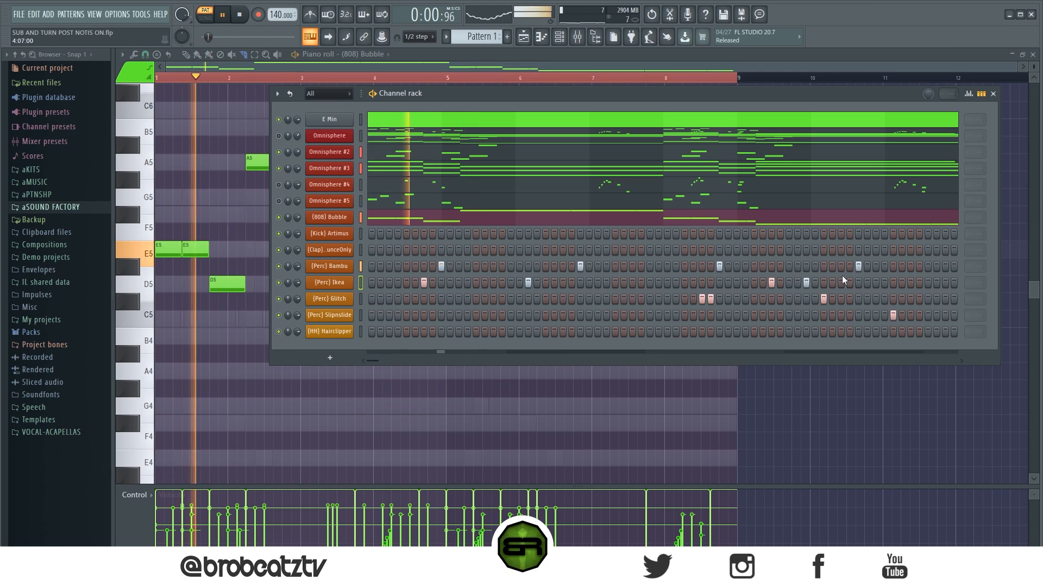
Draw C5 kicks for (Kick) Artimus over the first four bars, following the 808 rhythm, and duplicate them to fill eight bars.
click(336, 236)
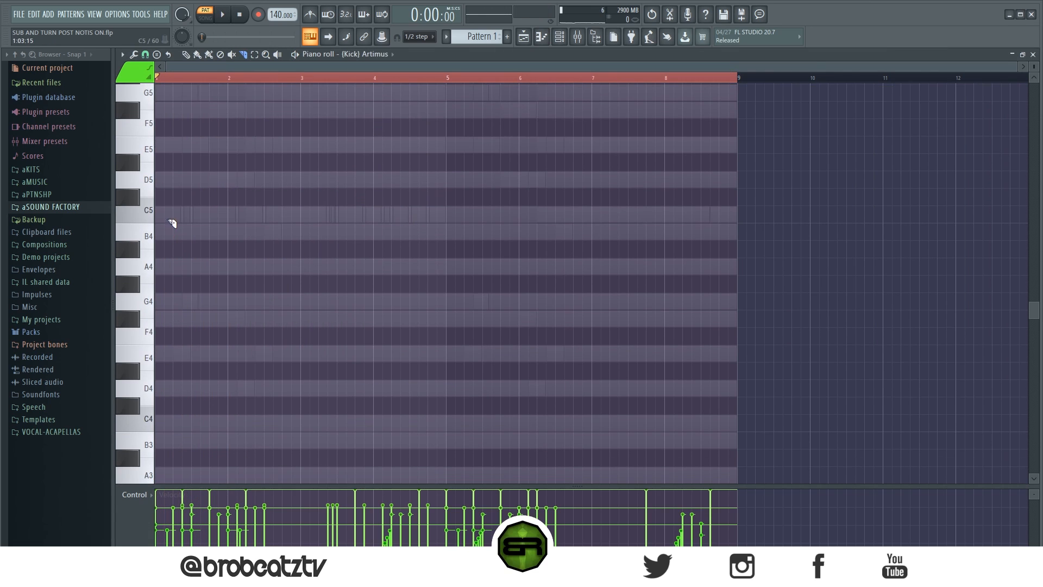
click(187, 214)
click(213, 214)
click(250, 214)
key(space)
click(356, 216)
click(348, 216)
click(421, 217)
key(space)
key(ctrl+b)
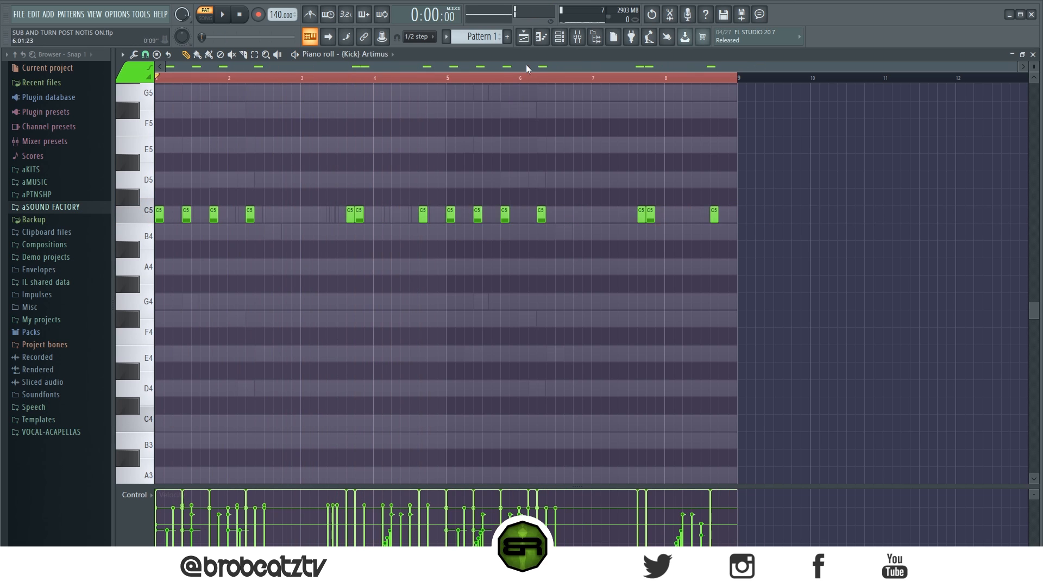
Place two back-to-back C5 notes at the start of the (HH) Hairclipper piano roll.
click(560, 37)
right_click(329, 332)
click(376, 332)
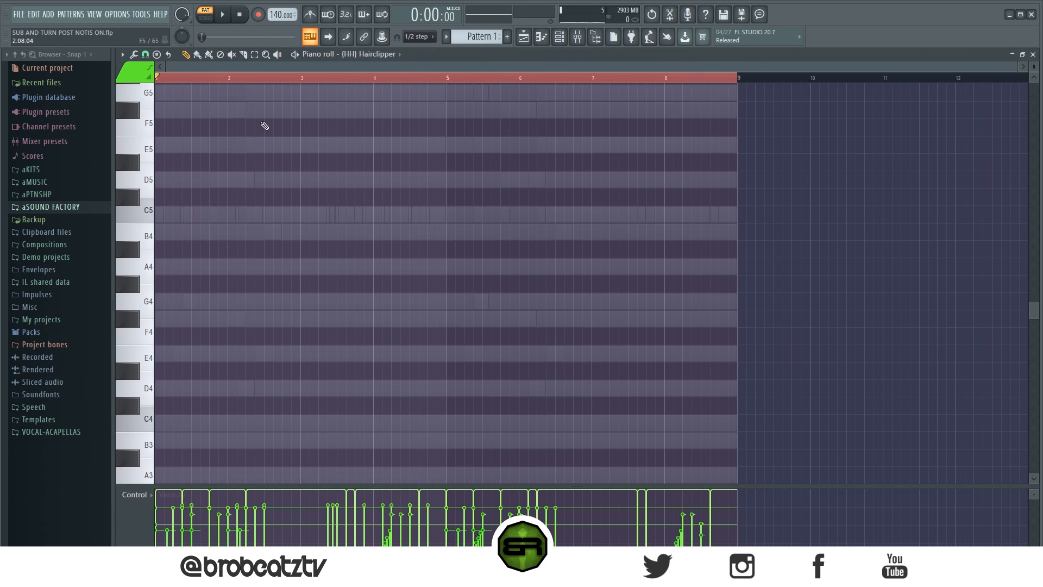
scroll(204, 204, up, 2)
key(space)
click(186, 216)
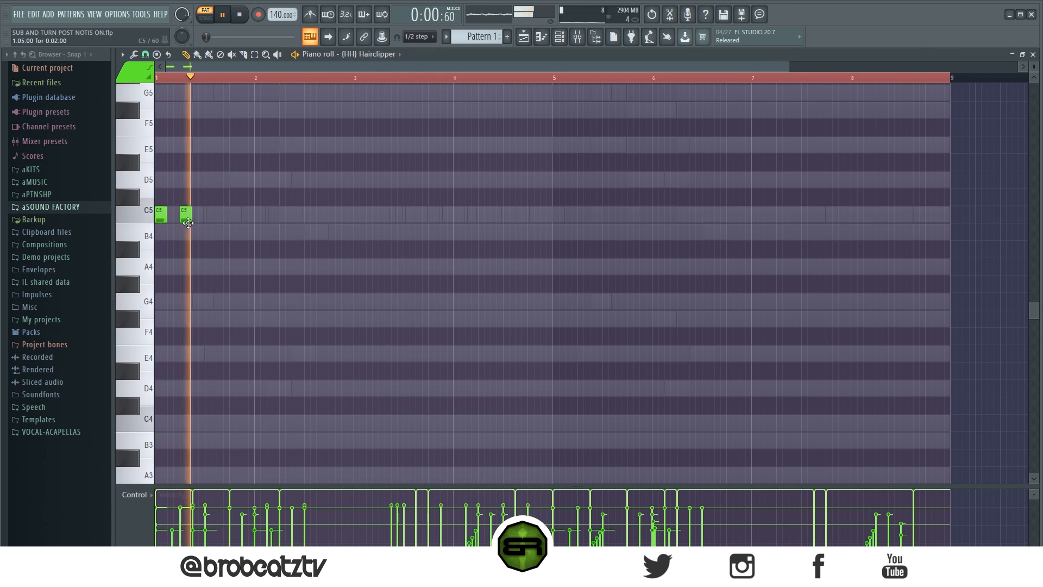
key(space)
drag(186, 216, 173, 216)
scroll(195, 100, up, 3)
scroll(217, 147, down, 1)
key(space)
key(space)
Set the snap to 1/2 step and draw a hi-hat roll of three A4, one B4 and one C5 notes, followed by short C5 and F#4 hits.
click(145, 55)
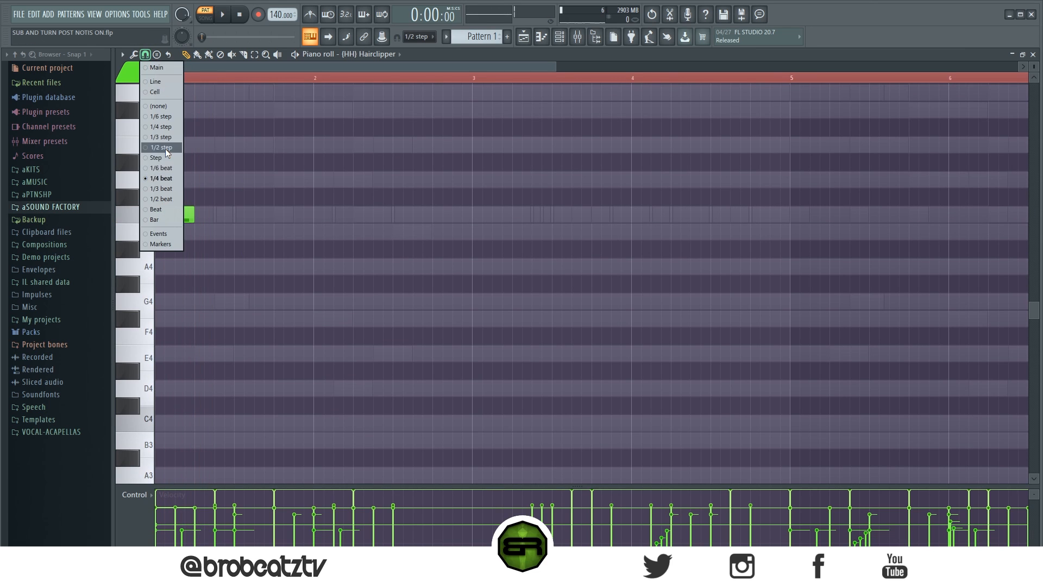
click(166, 148)
scroll(253, 69, up, 2)
drag(253, 68, 242, 69)
click(297, 267)
click(314, 232)
click(320, 214)
key(space)
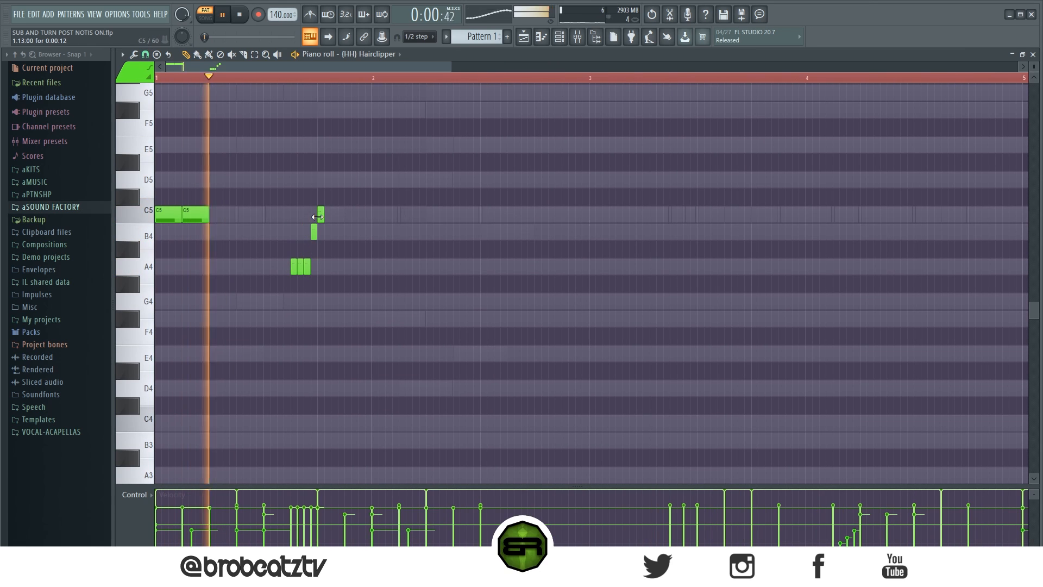
click(347, 214)
click(375, 214)
click(375, 318)
Move the short hi-hat notes after the opening pair one beat earlier and ramp up the velocities of the roll.
click(145, 55)
click(164, 188)
key(space)
key(space)
key(space)
scroll(395, 68, down, 1)
drag(373, 172, 254, 377)
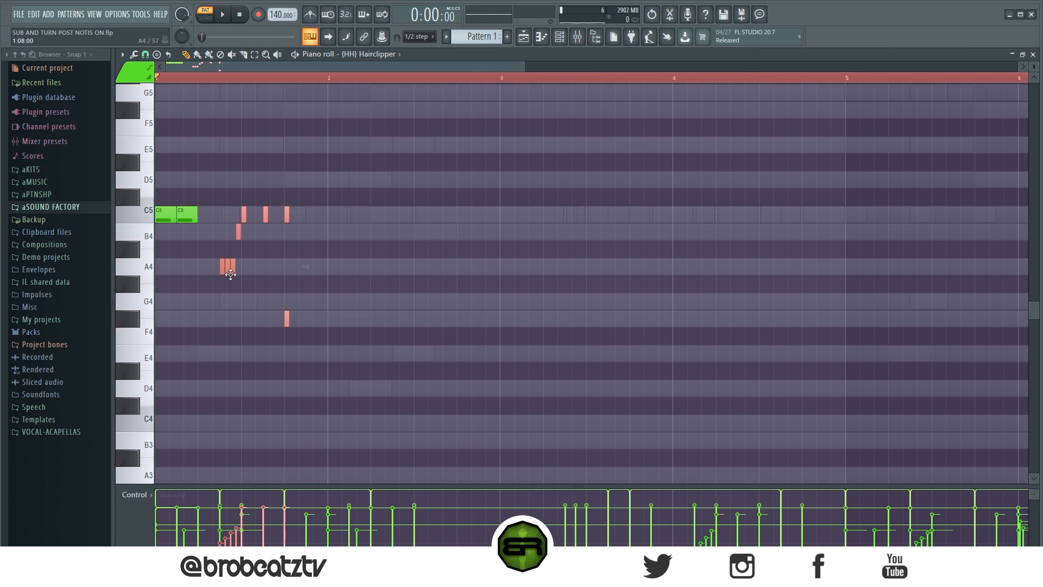
key(space)
key(space)
key(space)
key(space)
Build a hi-hat roll from step 5 of bar 2 with 1/6 beat snap, stacking notes on C5, E5 and F#4.
click(373, 216)
click(145, 54)
click(164, 168)
click(383, 216)
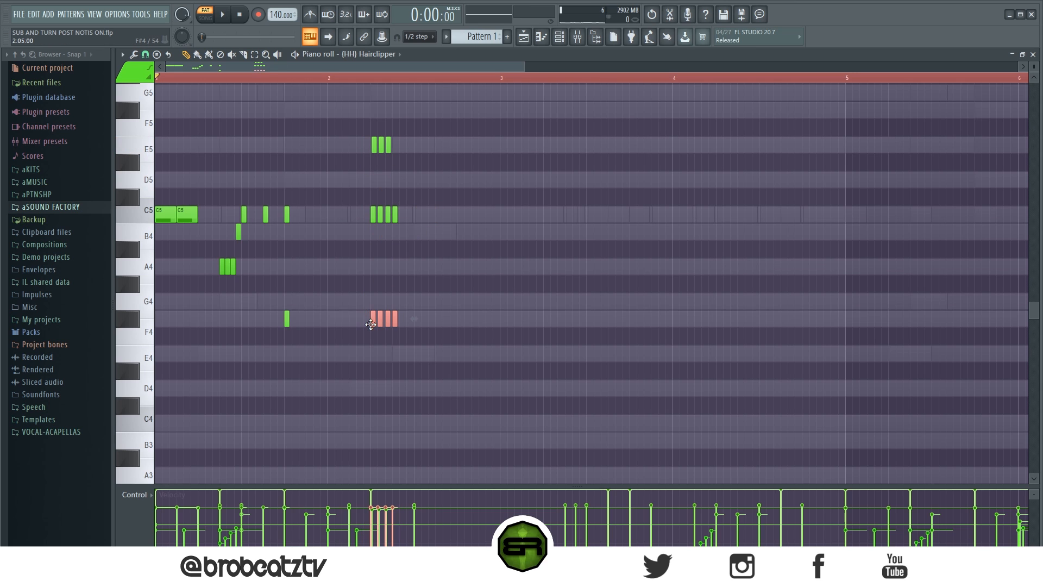
Add five short C5 hi-hat hits through the rest of bar 2.
key(space)
click(416, 215)
click(437, 215)
click(459, 214)
click(467, 214)
click(481, 214)
Adjust the velocities of the E5 and F#4 hi-hat rolls in bar 2, ramping up the F#4 notes.
click(145, 55)
click(164, 167)
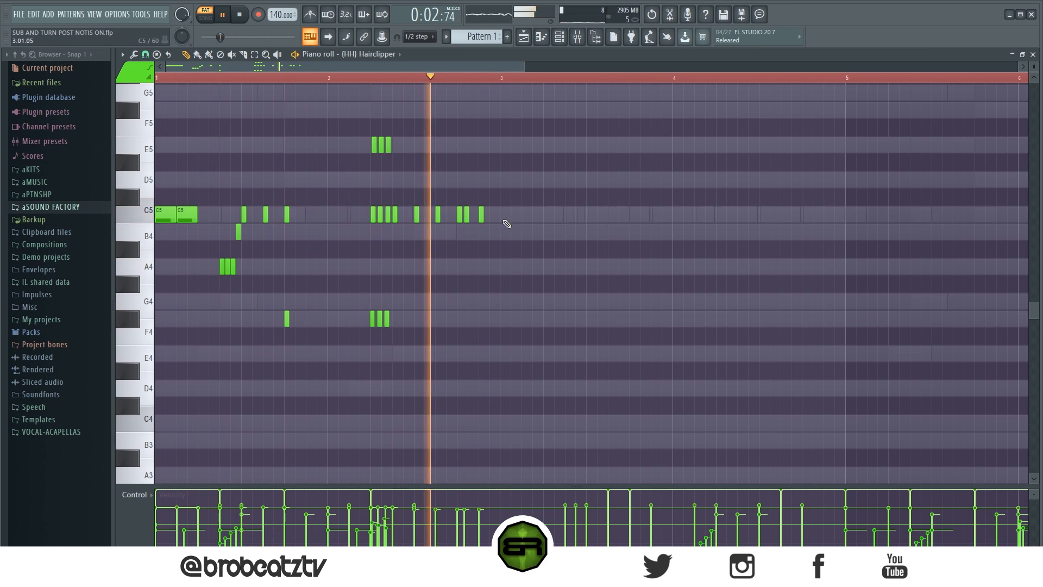
scroll(396, 84, up, 3)
drag(352, 303, 408, 331)
scroll(437, 355, down, 2)
drag(355, 130, 403, 152)
scroll(408, 208, down, 3)
drag(352, 303, 407, 332)
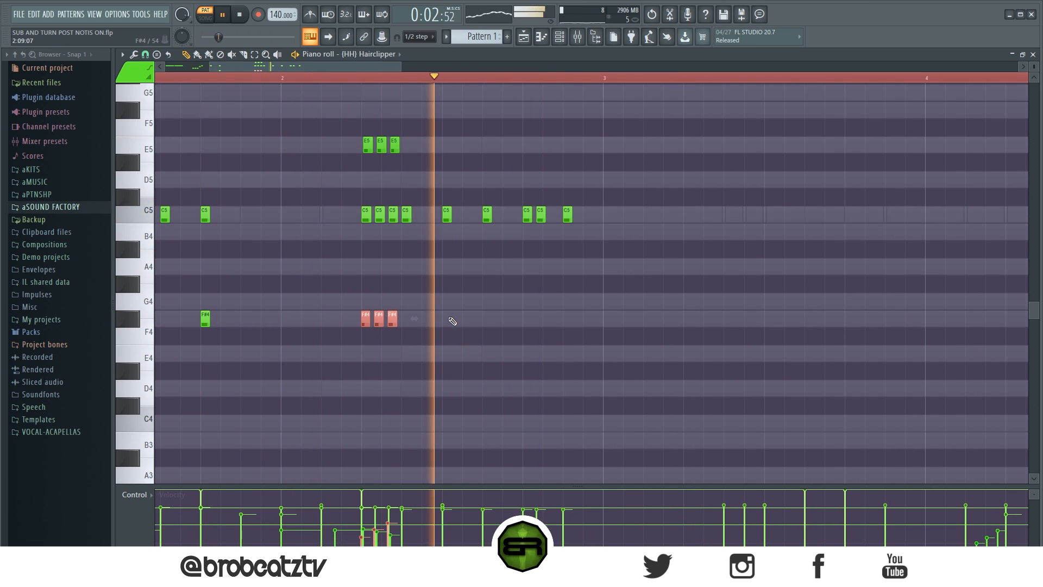
Duplicate the two-bar hi-hat pattern into bars 3 and 4.
ctrl+click(454, 321)
scroll(468, 88, down, 3)
key(ctrl+a)
key(ctrl+b)
Add F#4 hi-hat accents near the ends of bars 3 and 4, and duplicate the four-bar pattern to fill eight bars.
ctrl+click(502, 323)
click(497, 321)
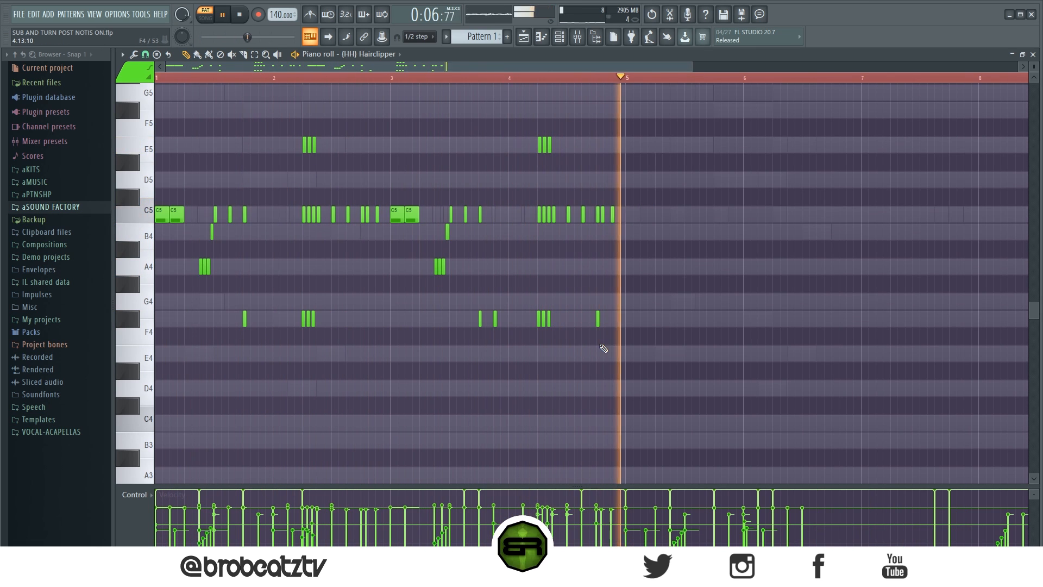
click(612, 318)
key(space)
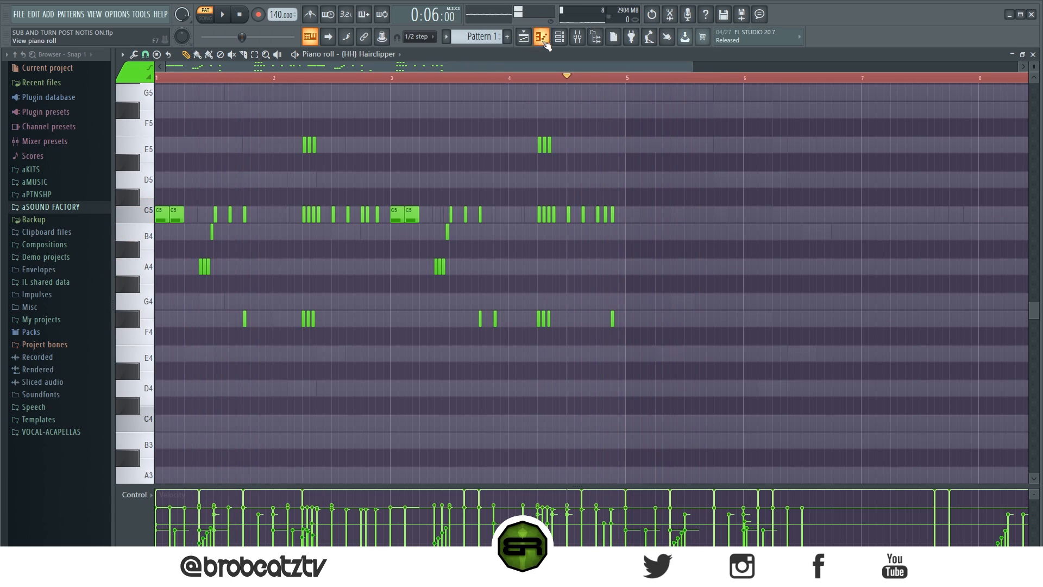
key(ctrl+a)
key(ctrl+b)
Copy the (Perc) Slipnslide hit into bar 8 and duplicate the (Perc) Glitch hits into the second half of the pattern.
click(560, 37)
right_click(344, 312)
click(377, 314)
scroll(506, 272, down, 3)
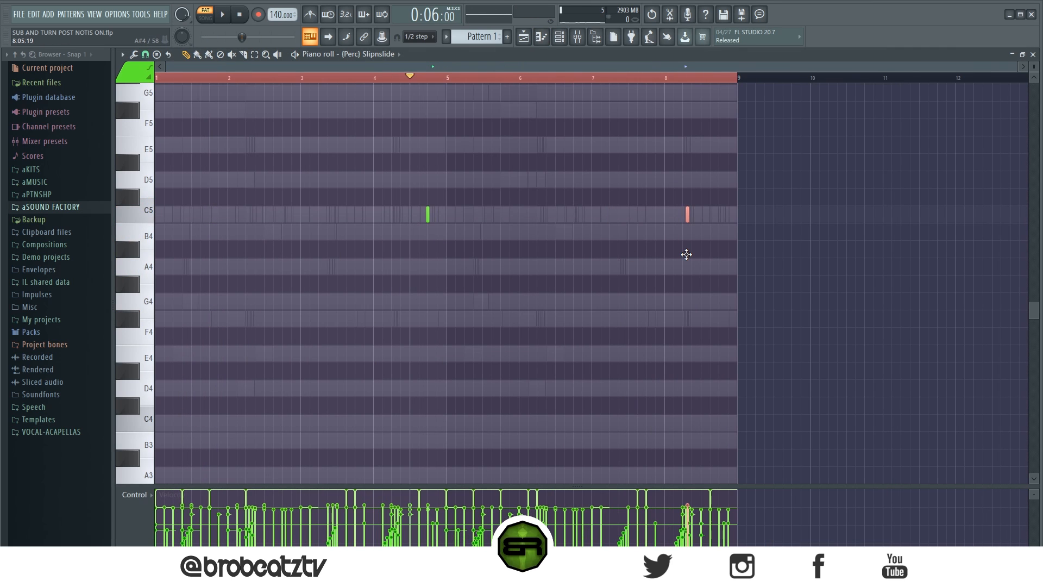
click(559, 37)
right_click(352, 295)
click(376, 299)
key(ctrl+a)
drag(395, 217, 477, 218)
Extend the (Perc) Ikea and (Perc) Bambu hits across the full eight bars in their piano rolls.
click(560, 37)
right_click(354, 276)
click(376, 282)
click(559, 36)
right_click(353, 260)
click(377, 266)
Give the clap channel the same hits as (Perc) Bambu, on steps 9, 25, 41 and 57.
click(560, 37)
right_click(352, 261)
click(470, 276)
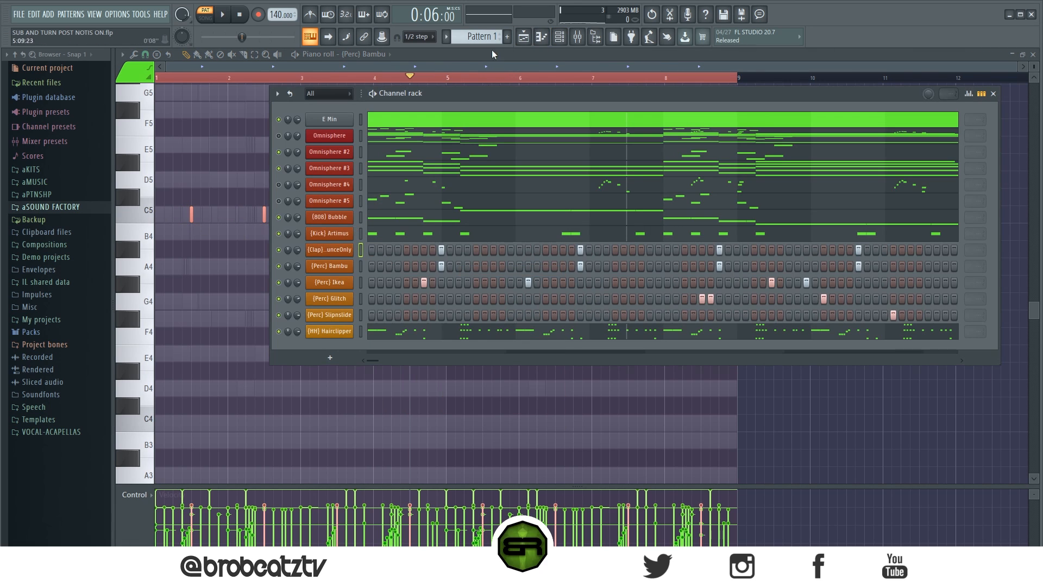
Play back the full pattern with all Omnisphere channels unmuted, and mute the (Kick) Artimus channel.
click(523, 37)
click(559, 36)
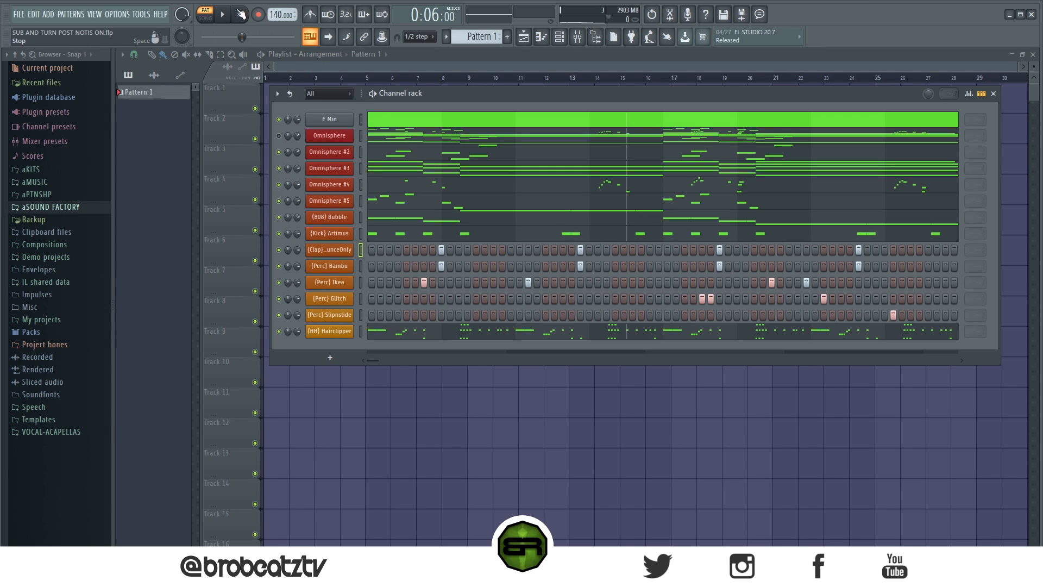
key(space)
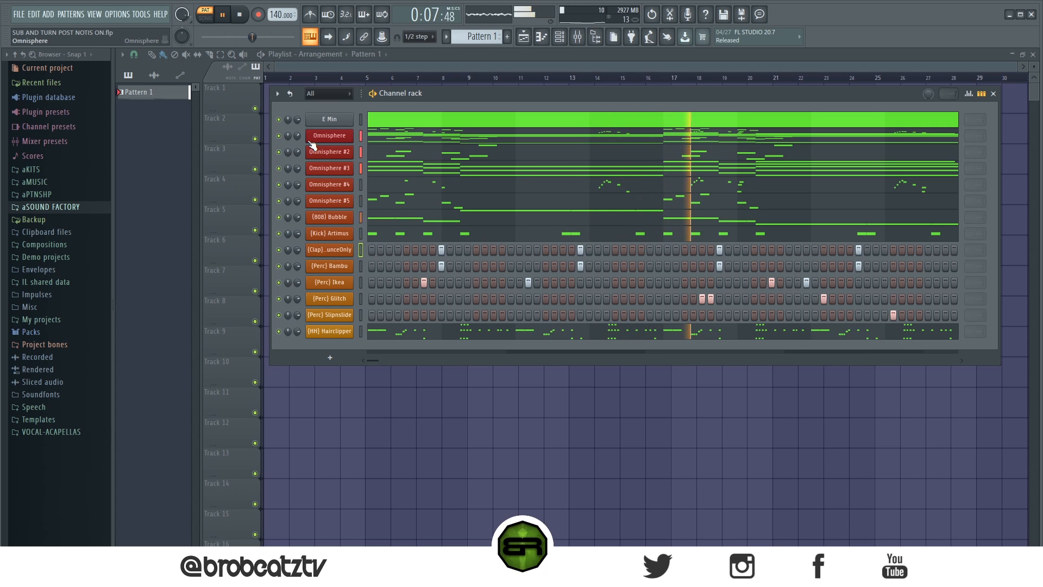
click(279, 233)
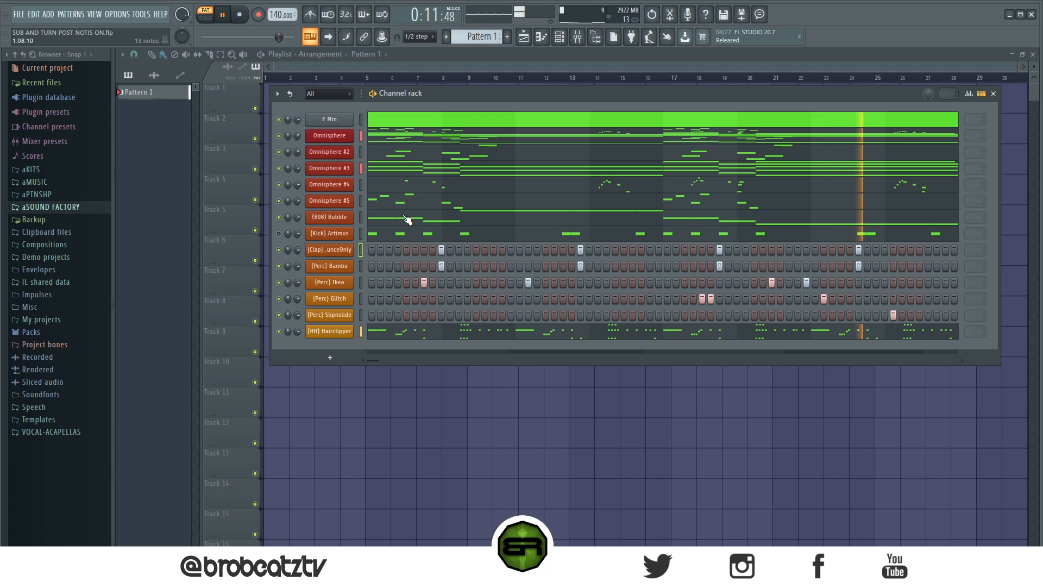